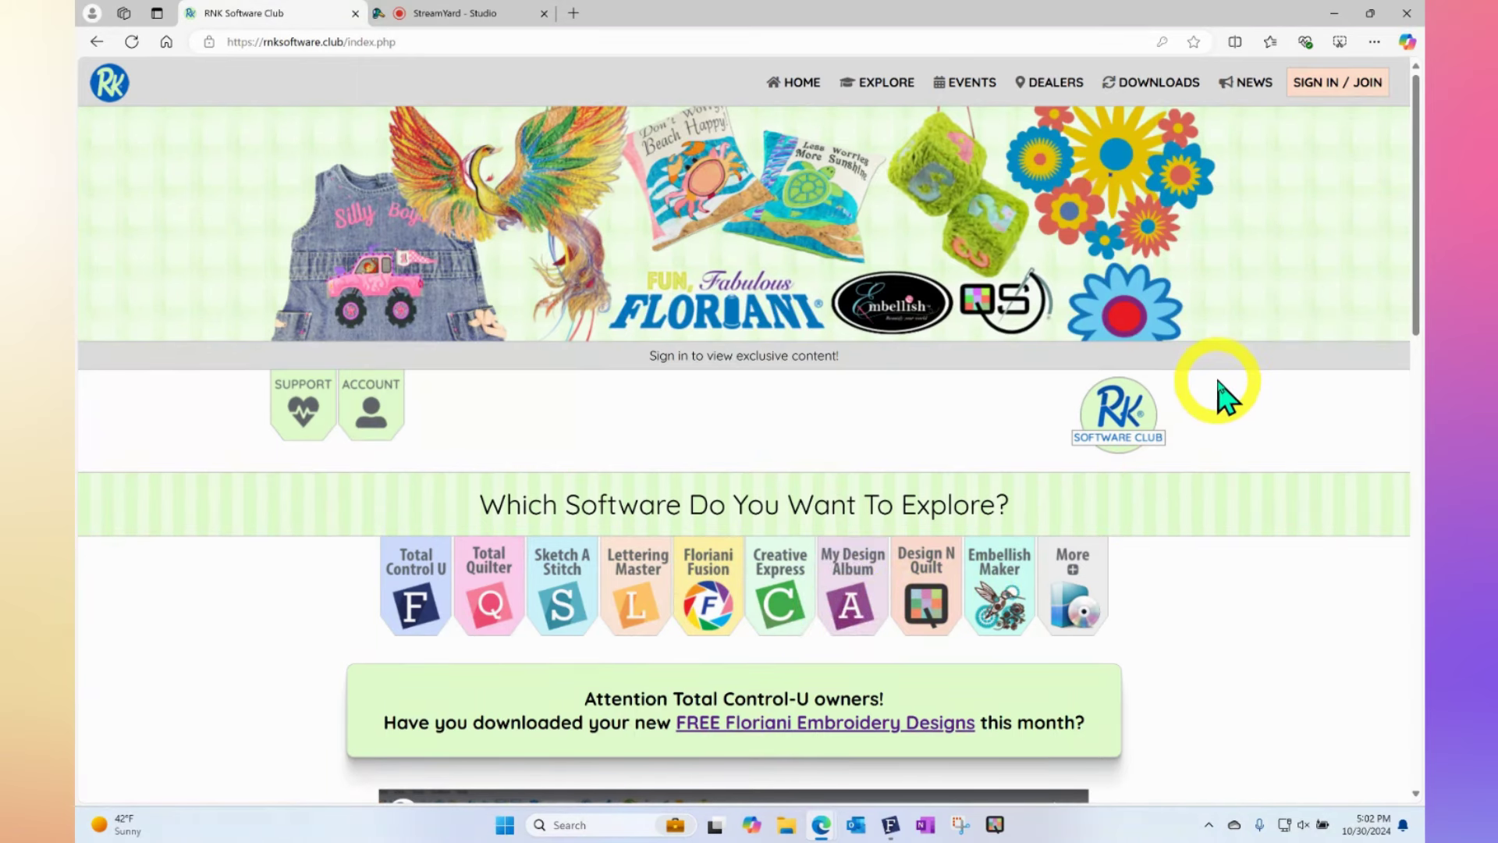
Open the Floriani software download page through the Total Control U section and review the current build's details
scroll(1229, 390, "down", 1)
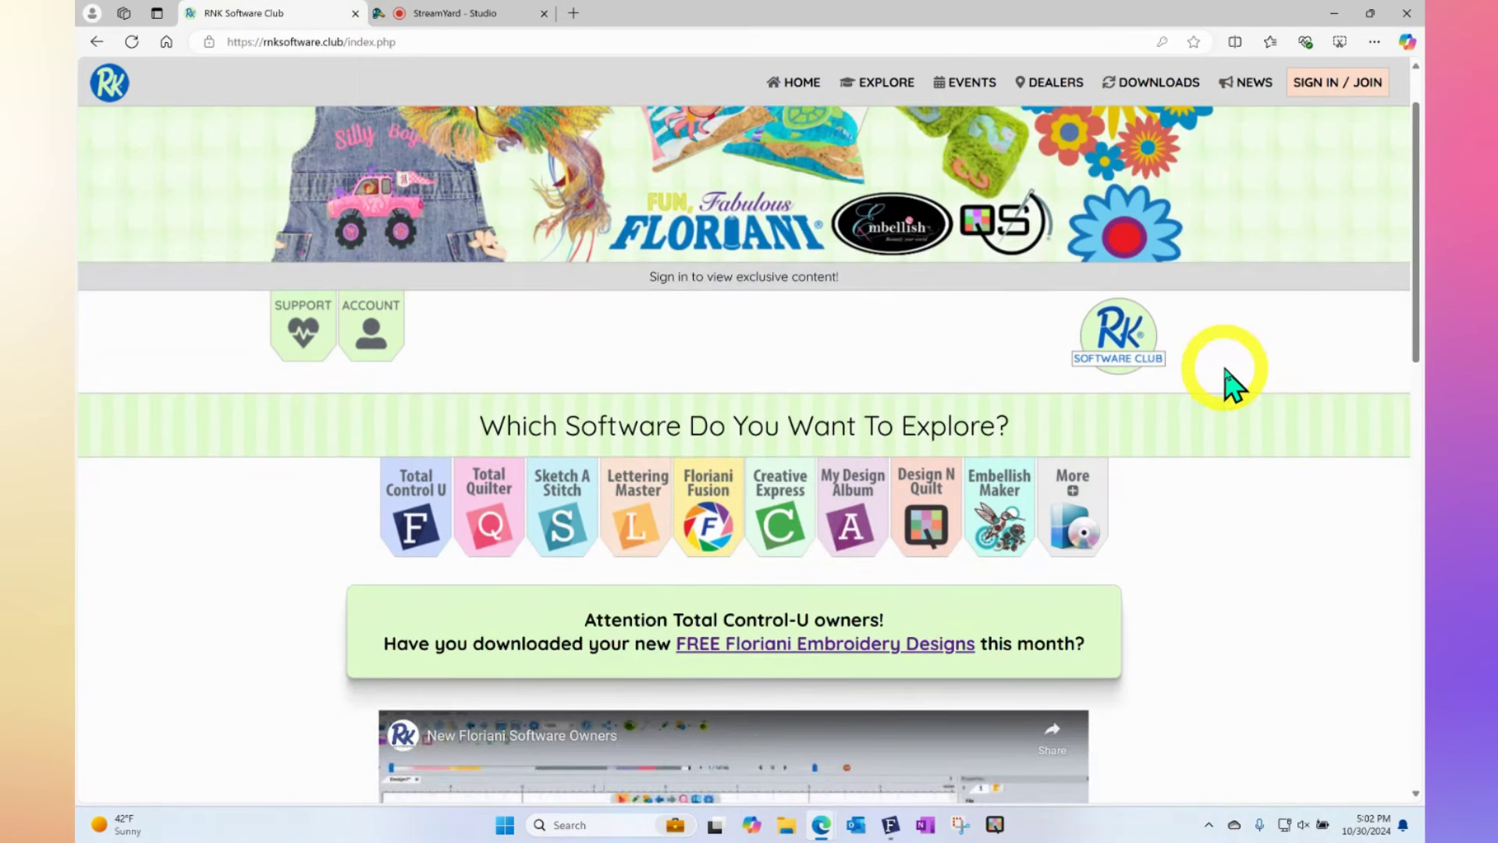
left_click(418, 533)
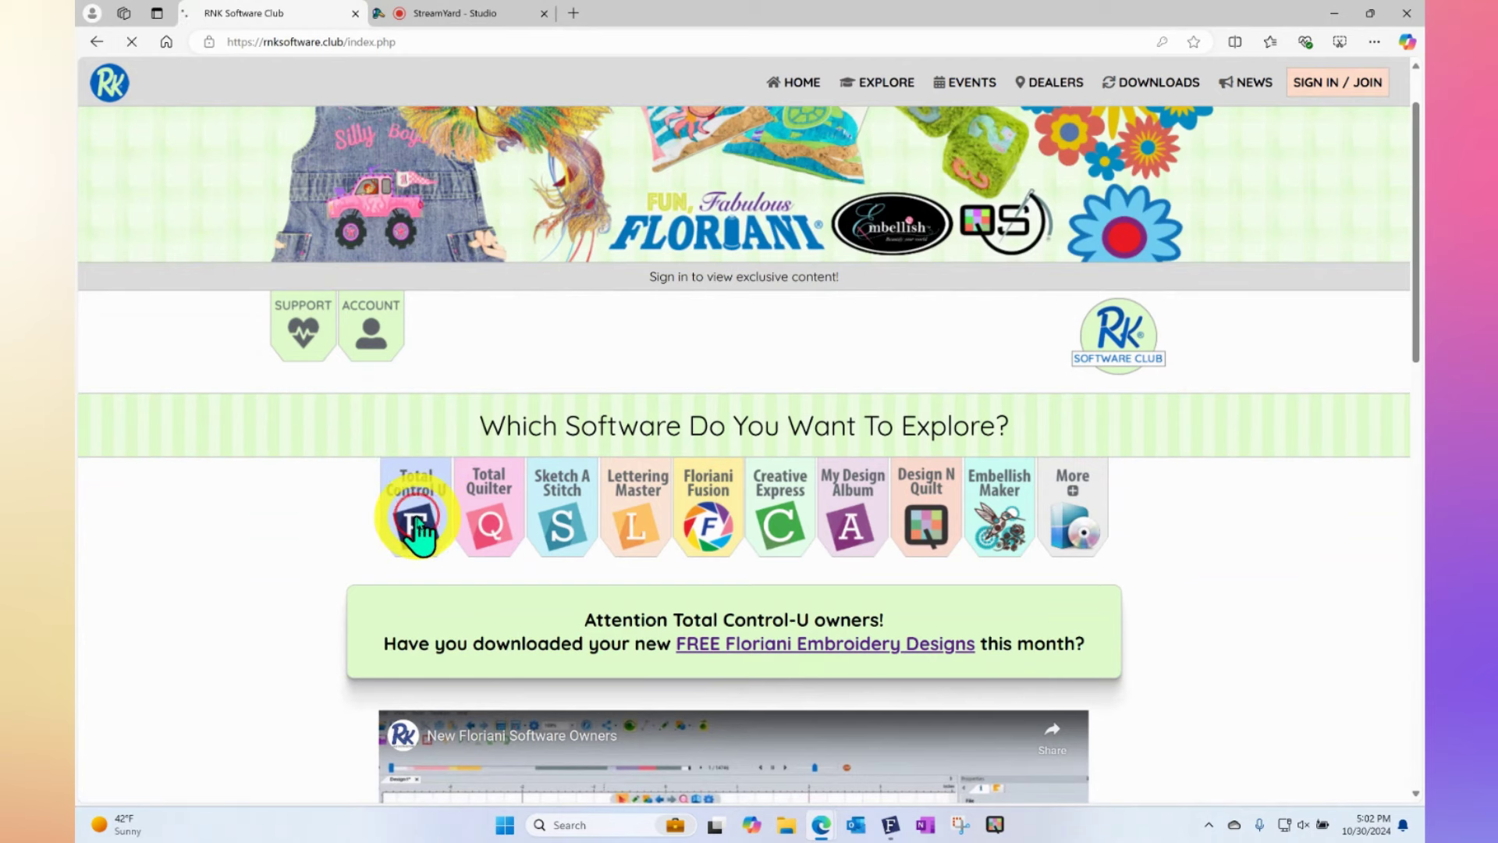
scroll(863, 275, "down", 1)
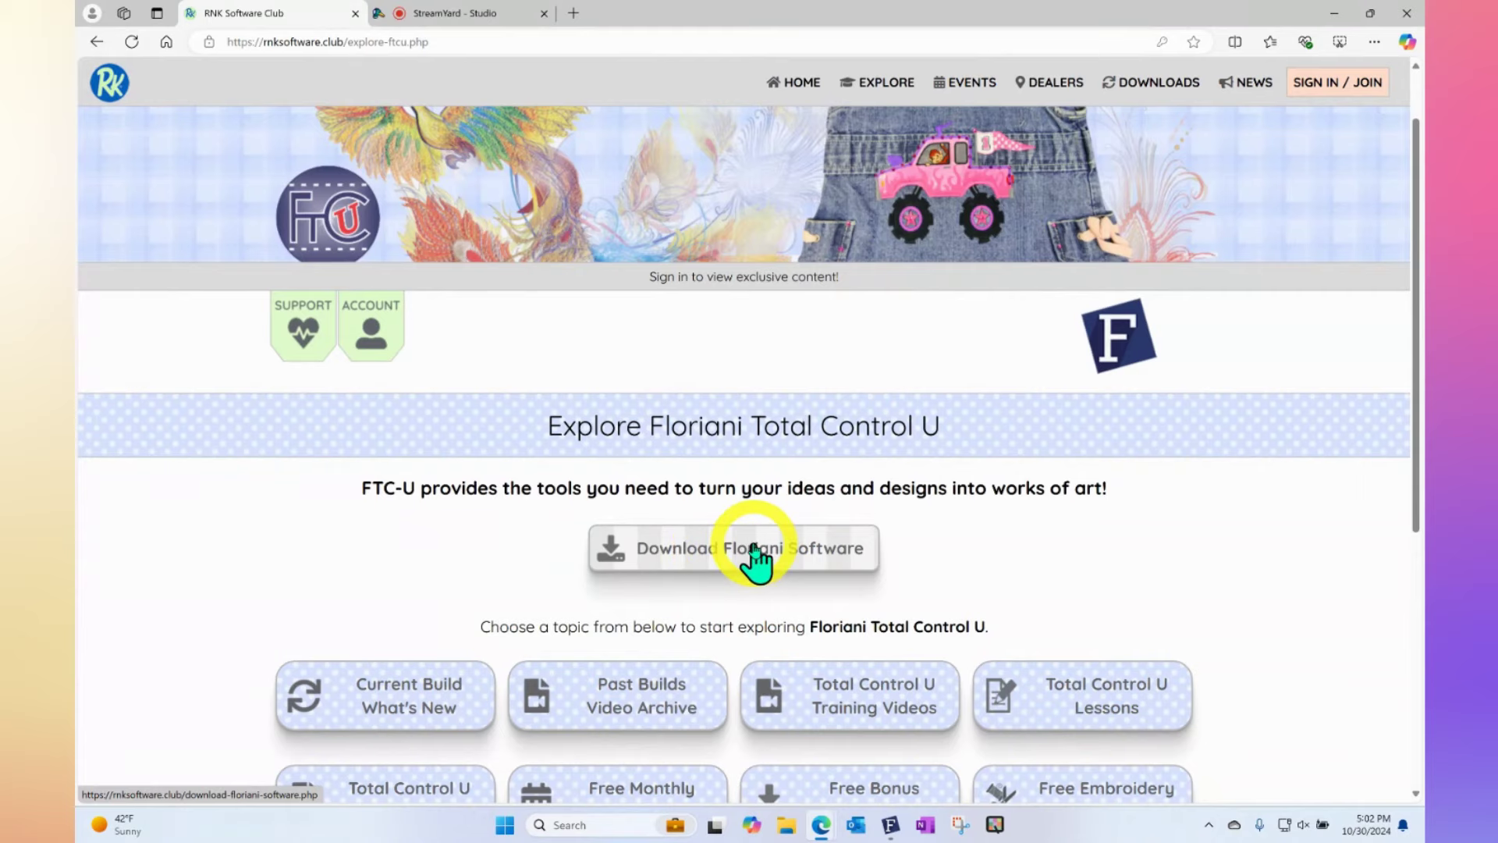
left_click(755, 556)
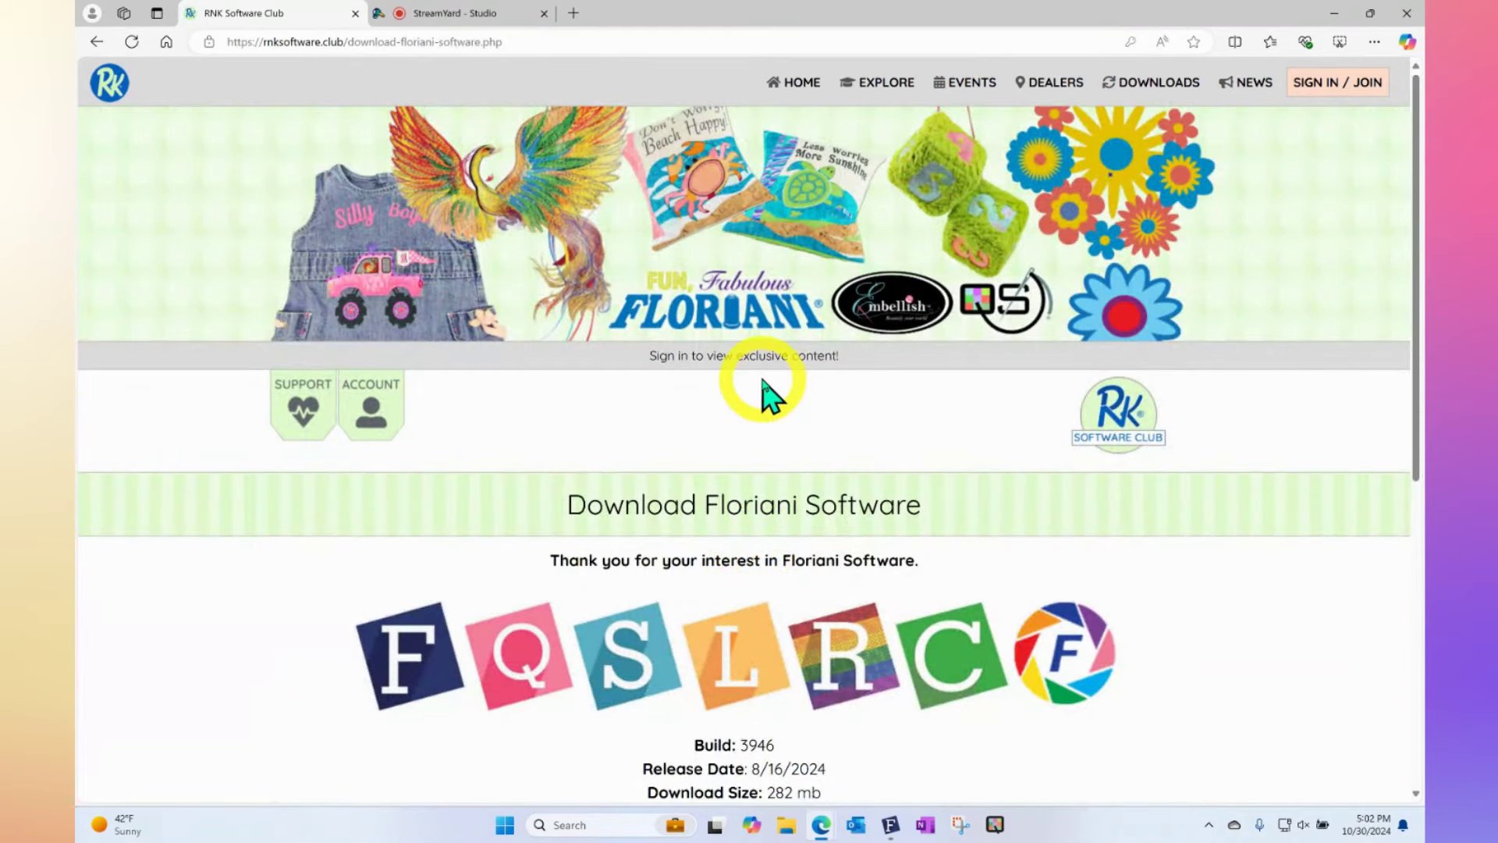
scroll(763, 392, "down", 3)
scroll(763, 391, "down", 1)
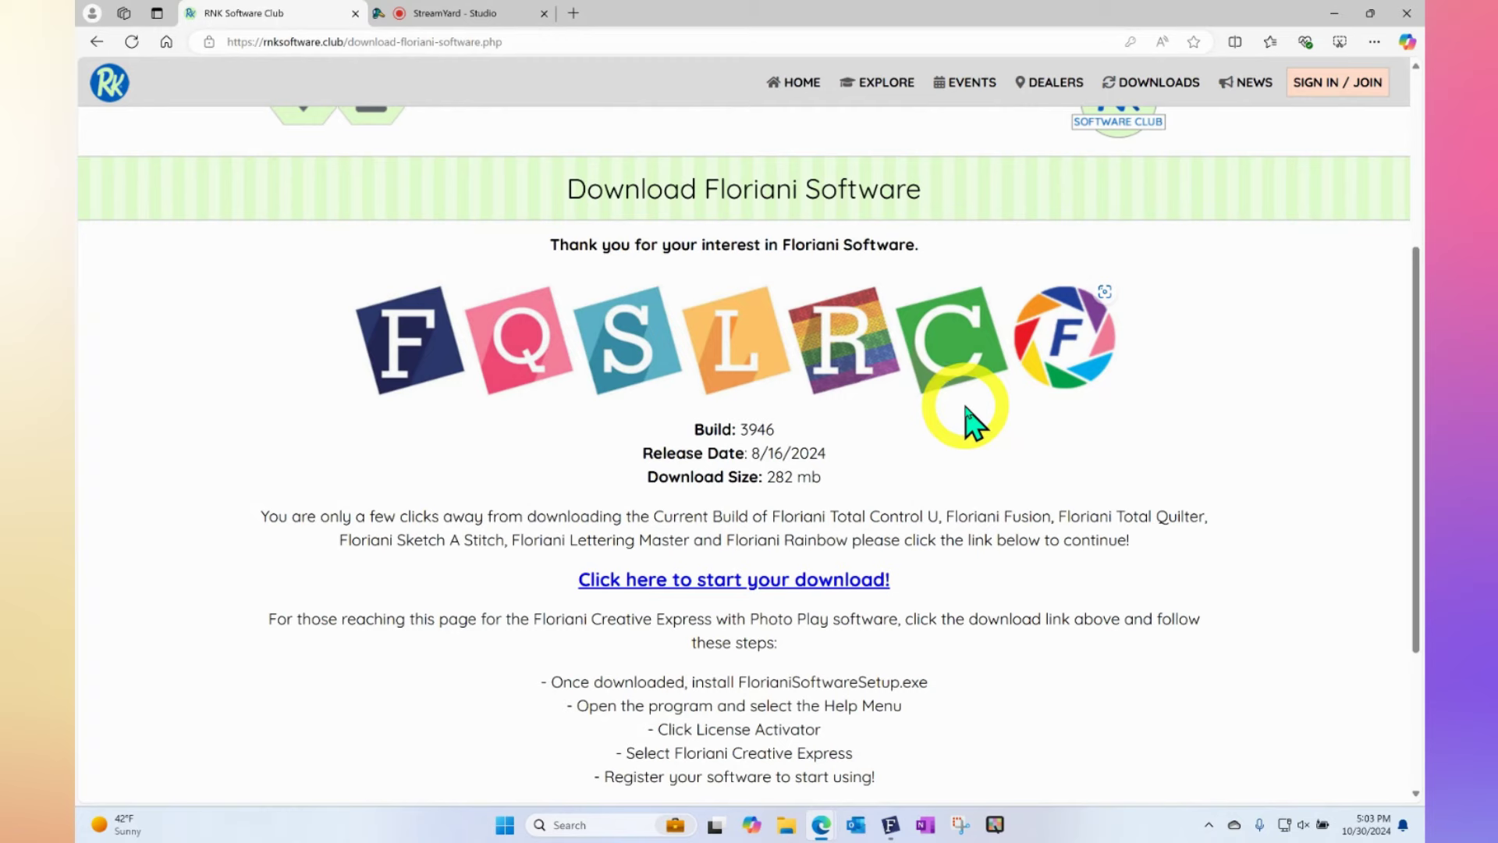
Open the Software Support Ticket form from the website's support page and look over its fields
scroll(862, 449, "up", 2)
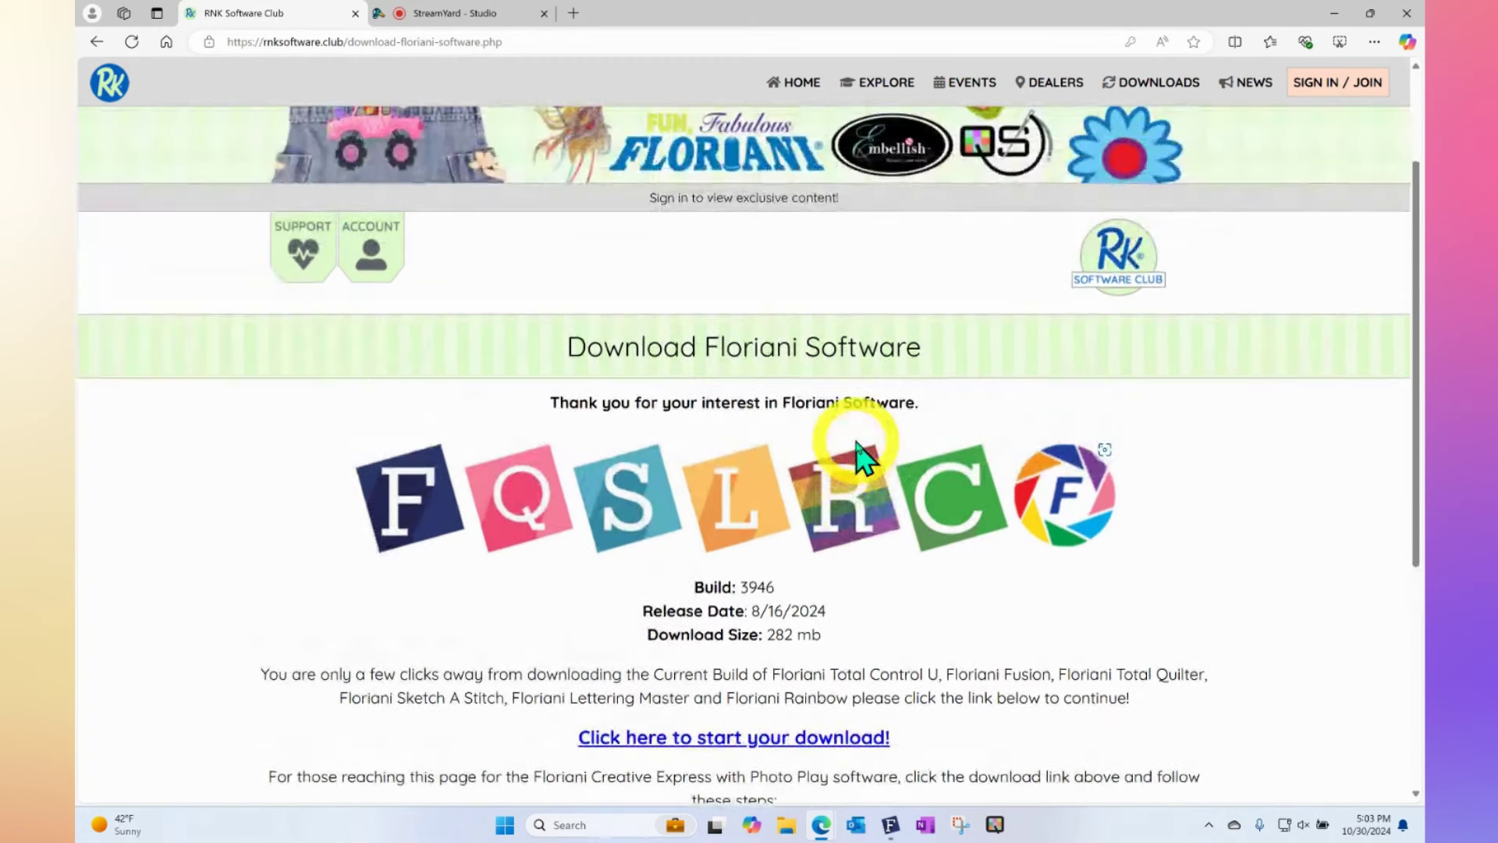
scroll(859, 457, "up", 2)
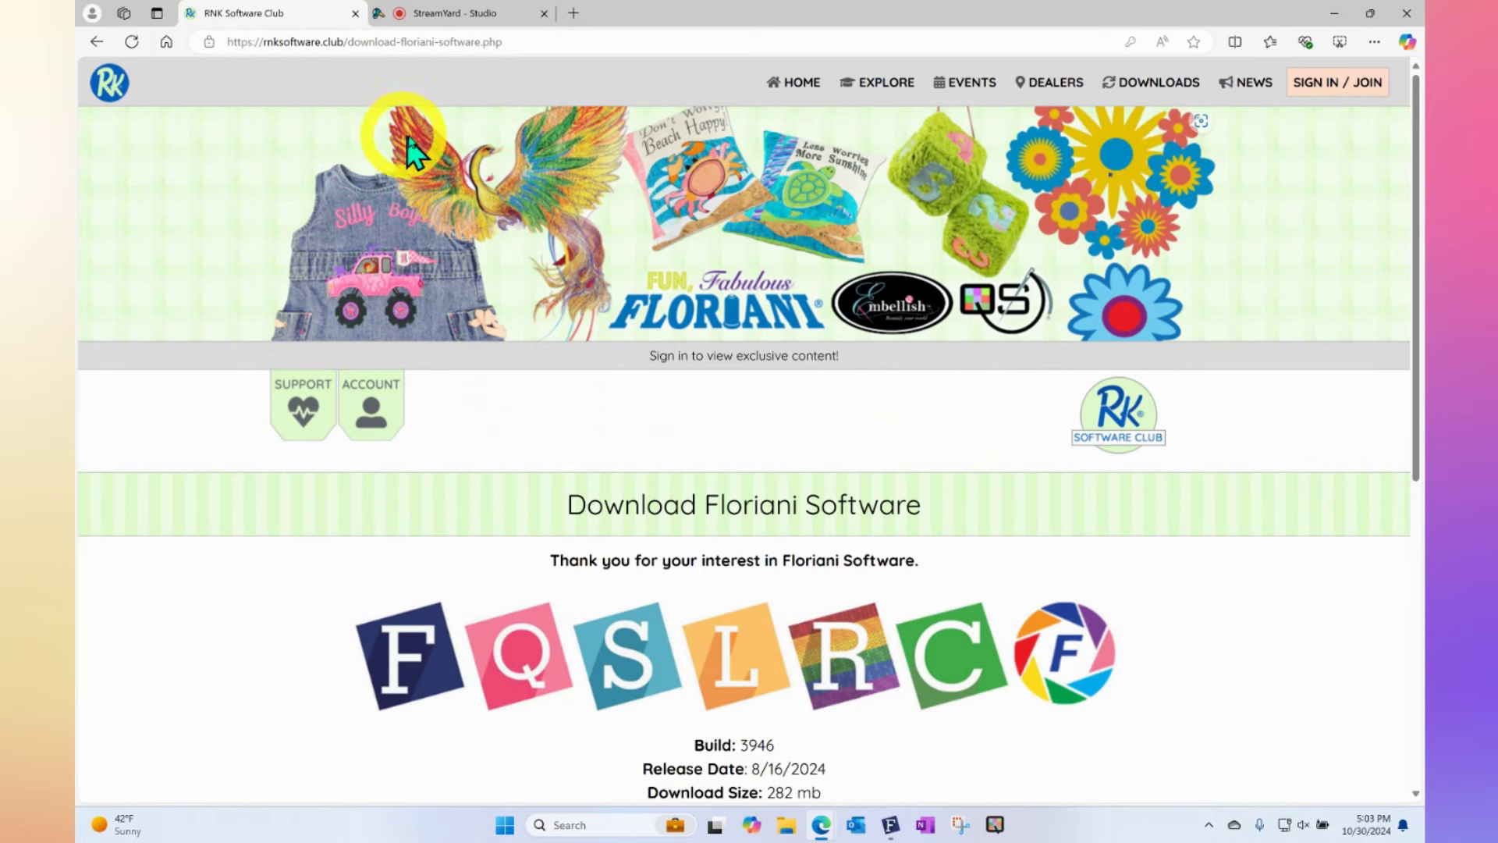
left_click(312, 413)
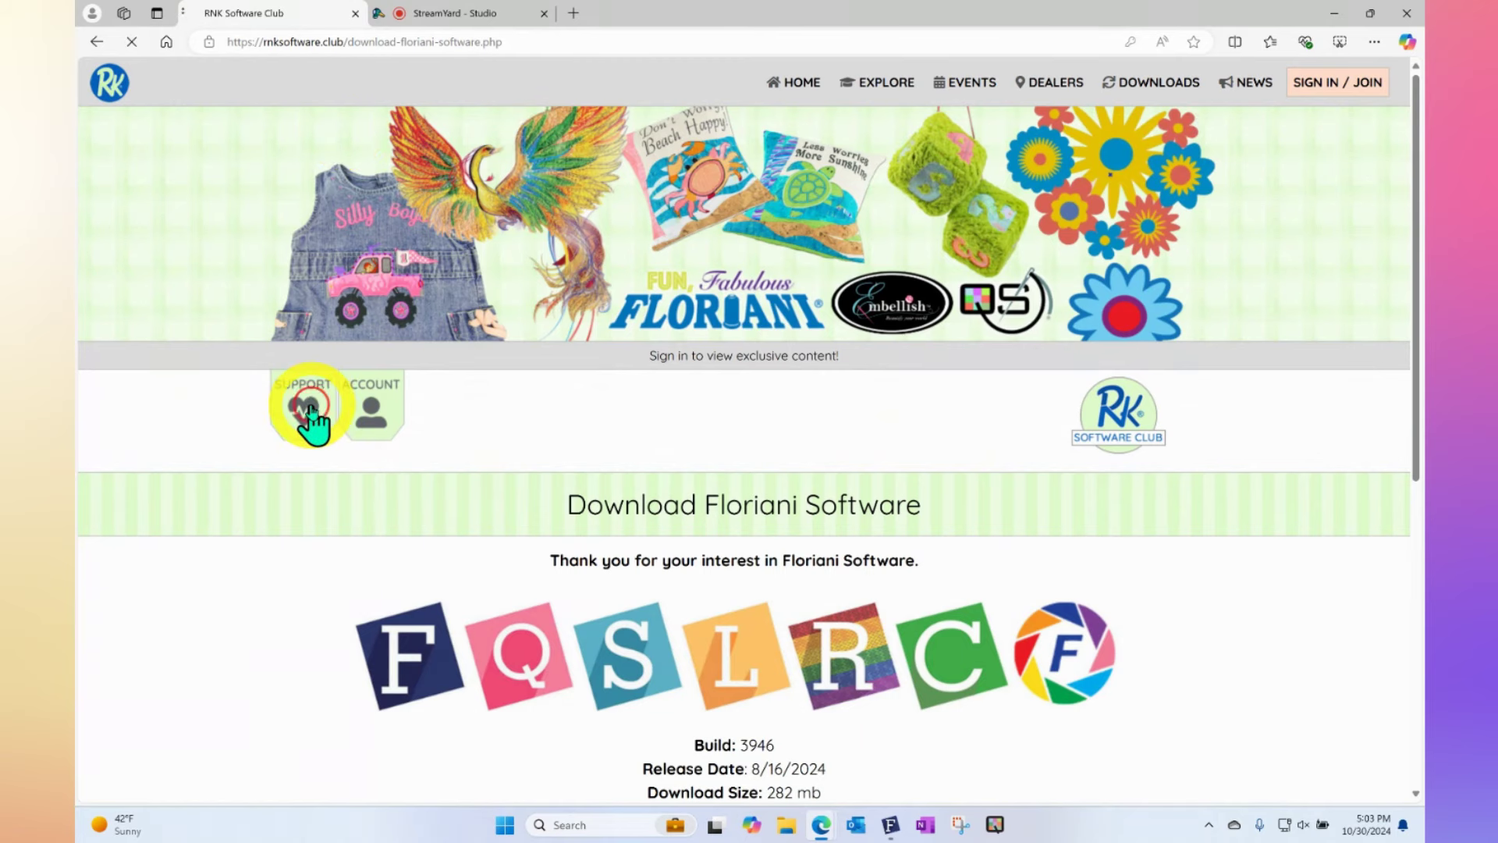
scroll(679, 351, "down", 2)
scroll(679, 351, "down", 1)
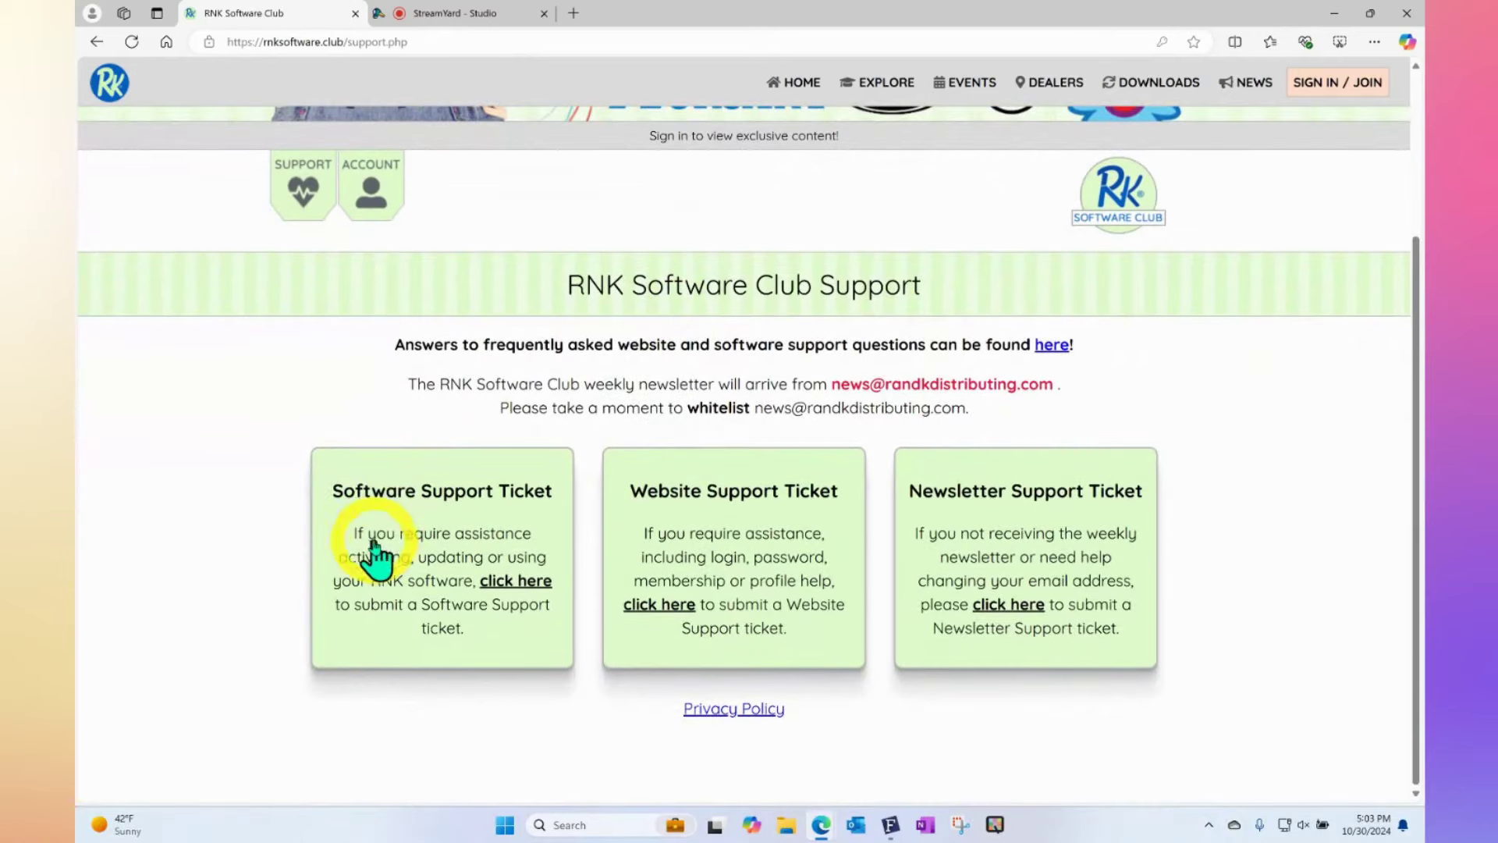
left_click(405, 531)
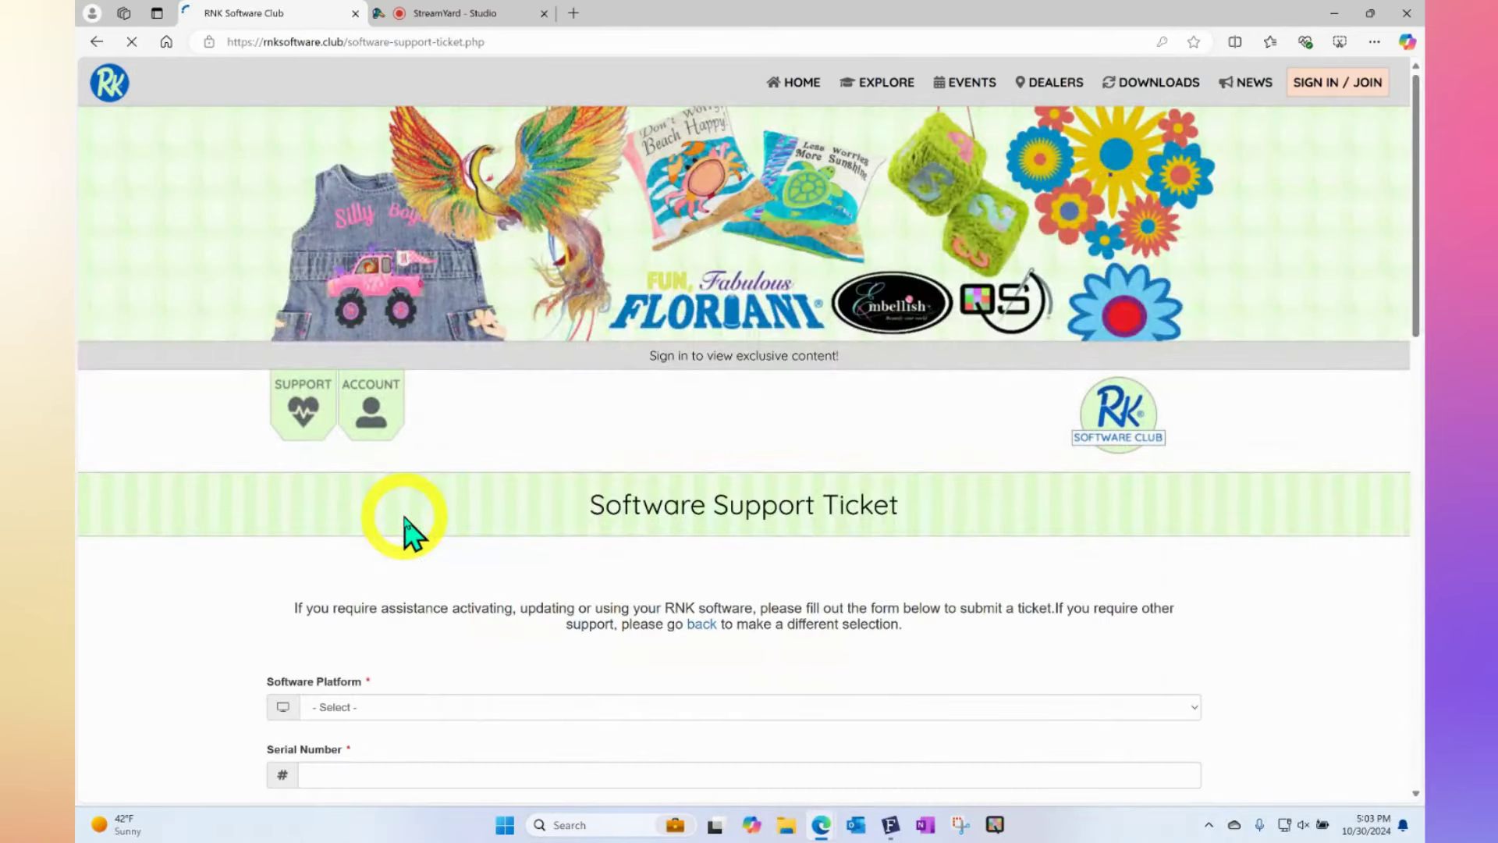
scroll(618, 374, "down", 2)
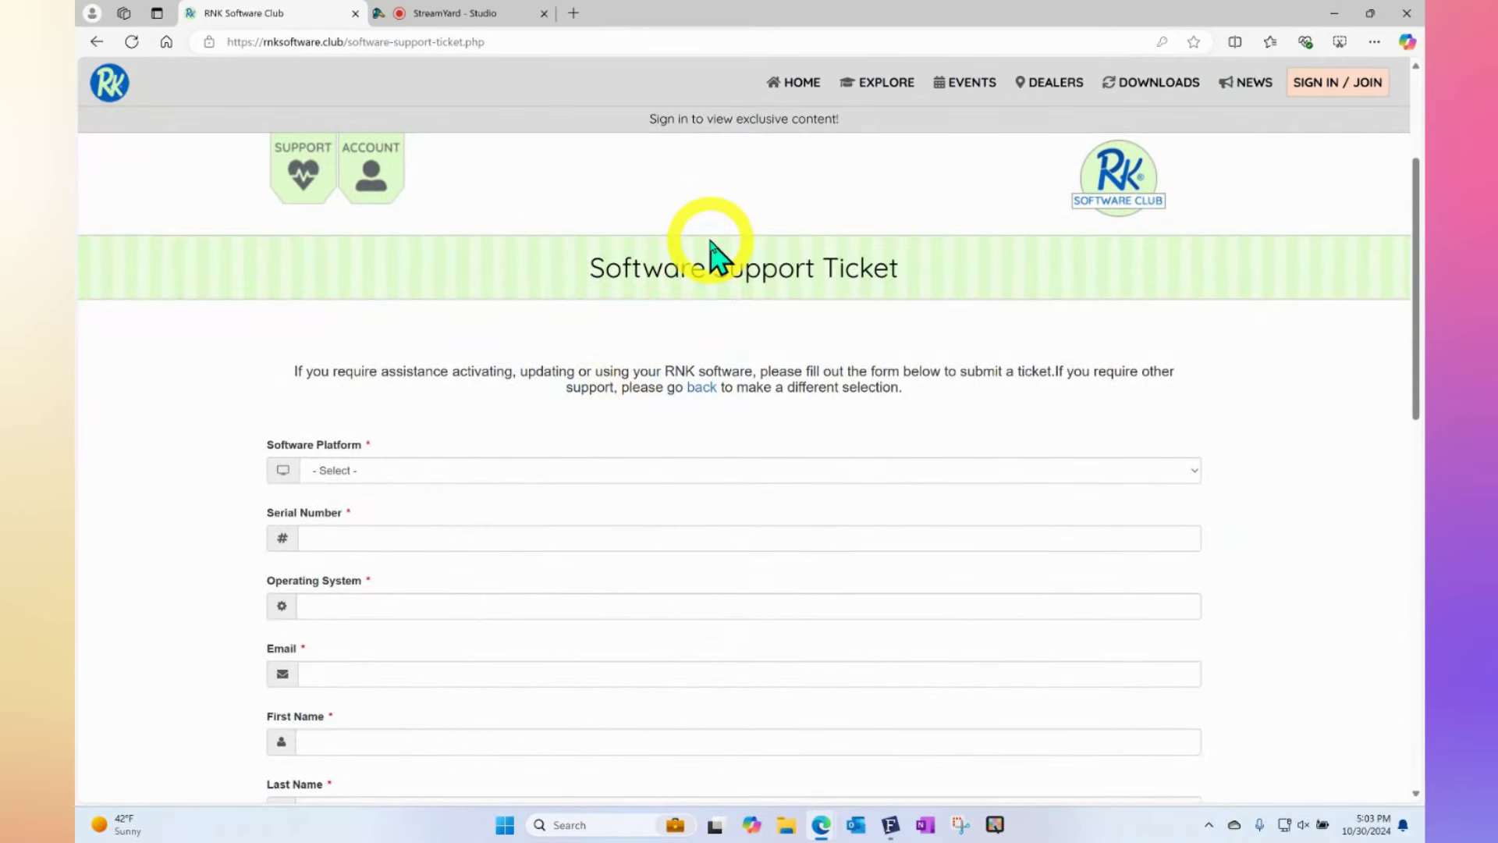
scroll(712, 249, "up", 3)
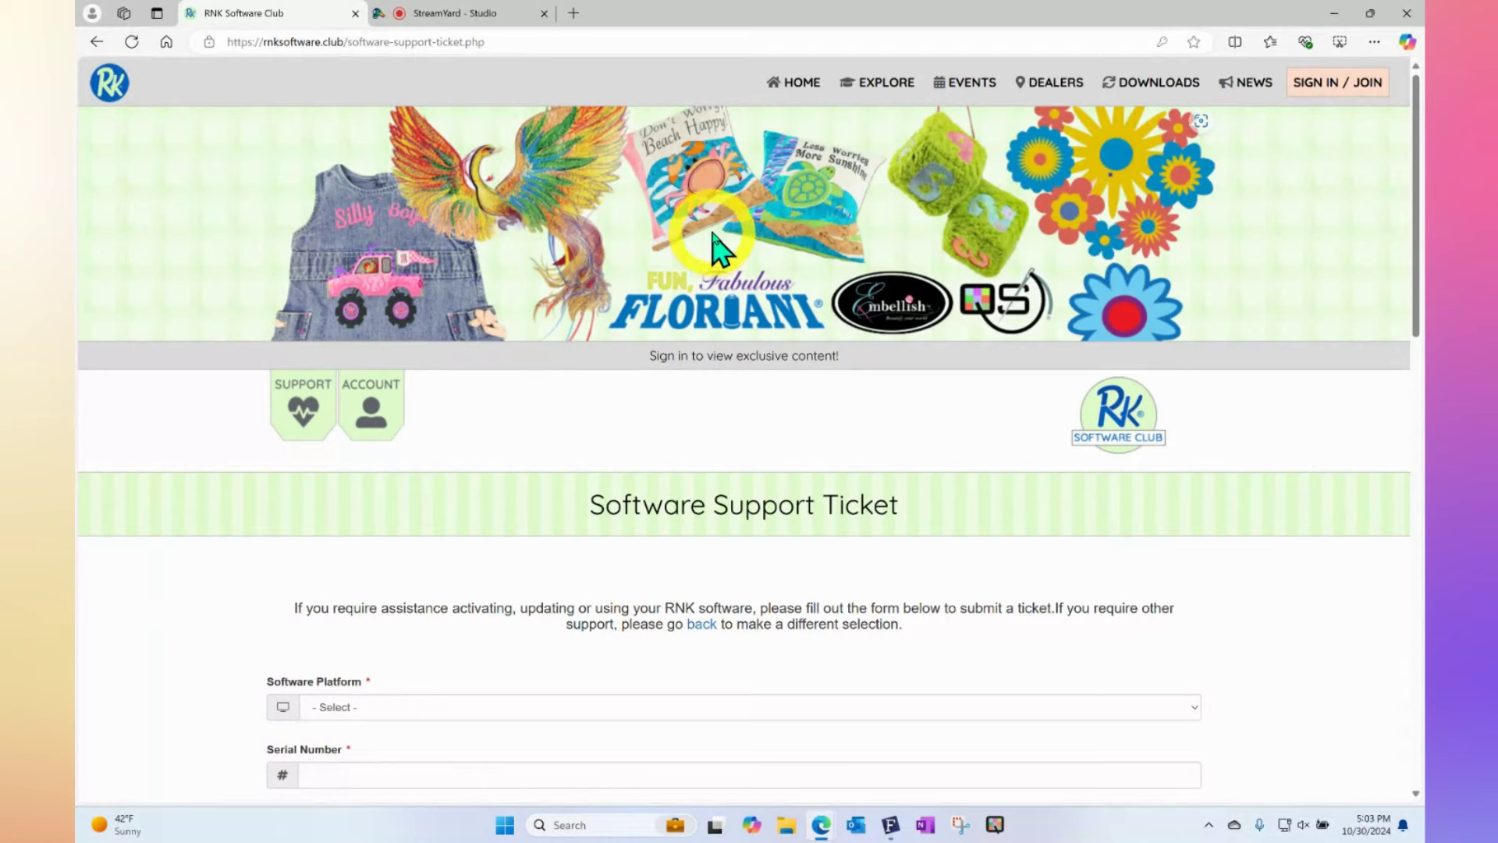
Switch to Floriani Total Control U and add the red bitten-apple artwork to the blank design
left_click(890, 827)
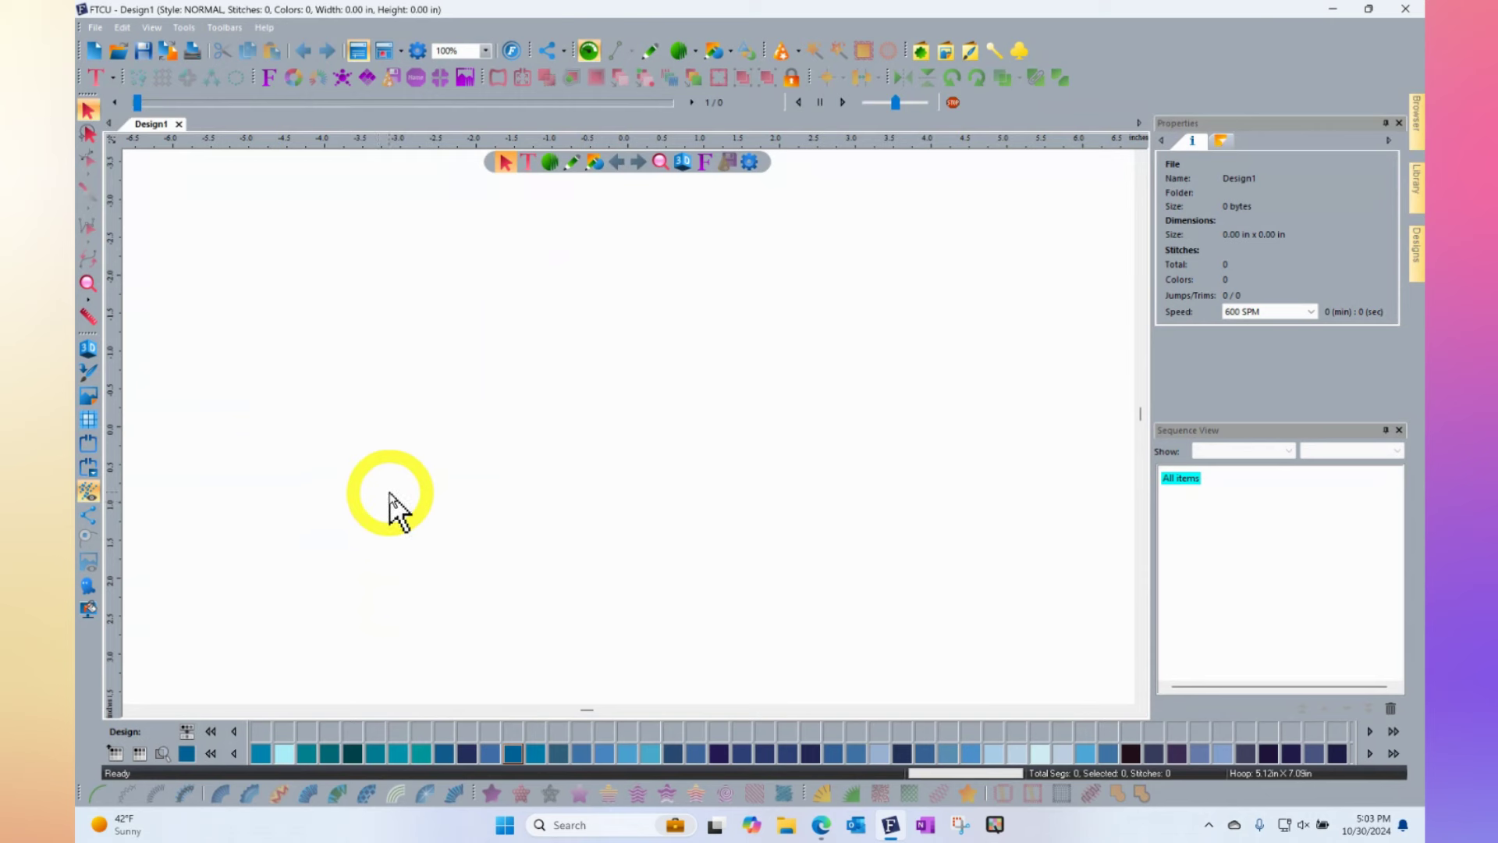
left_click(920, 52)
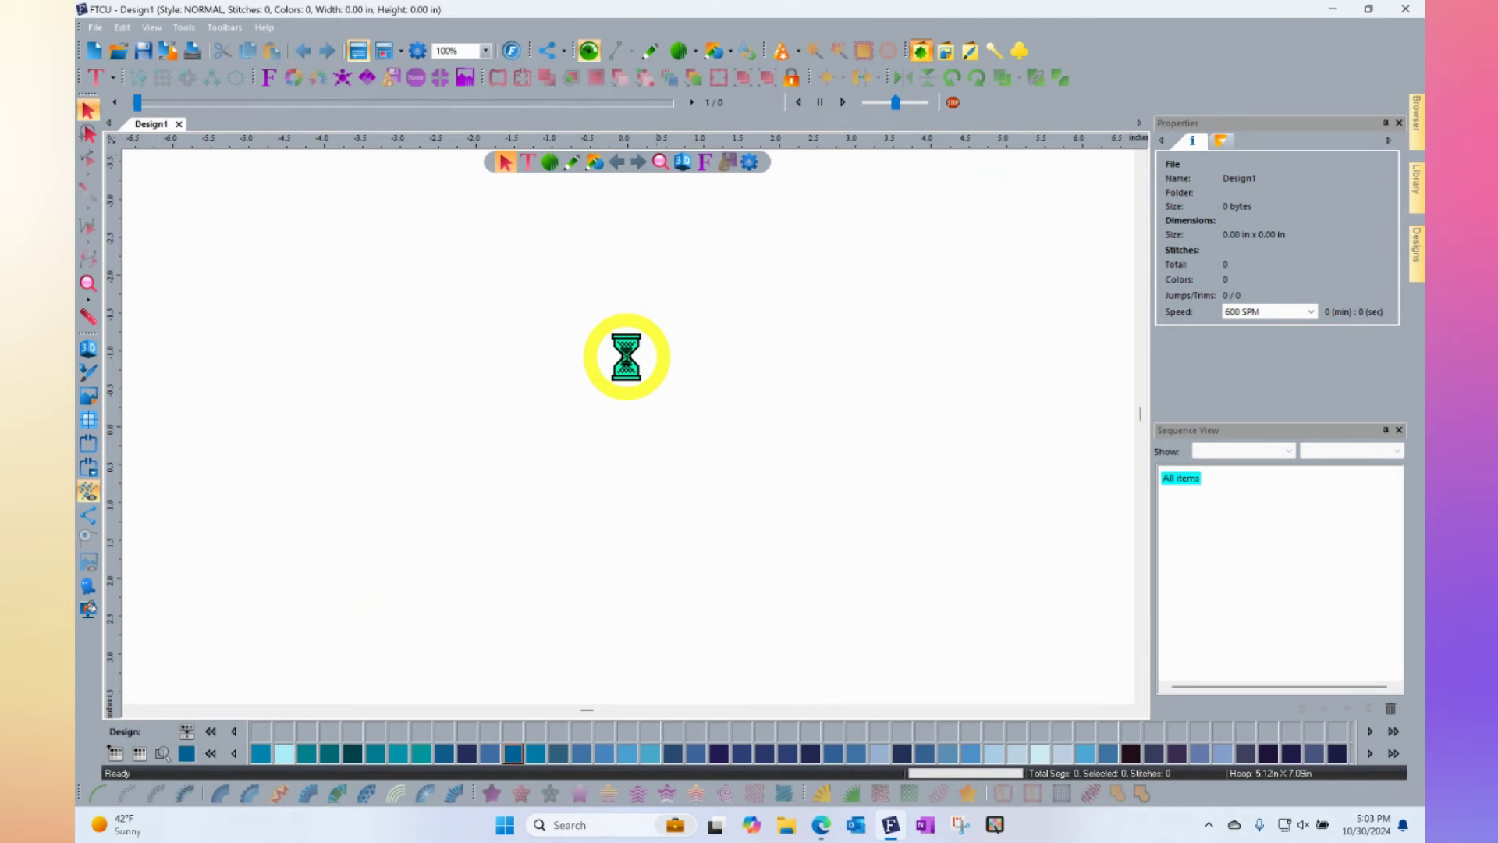
double_click(724, 361)
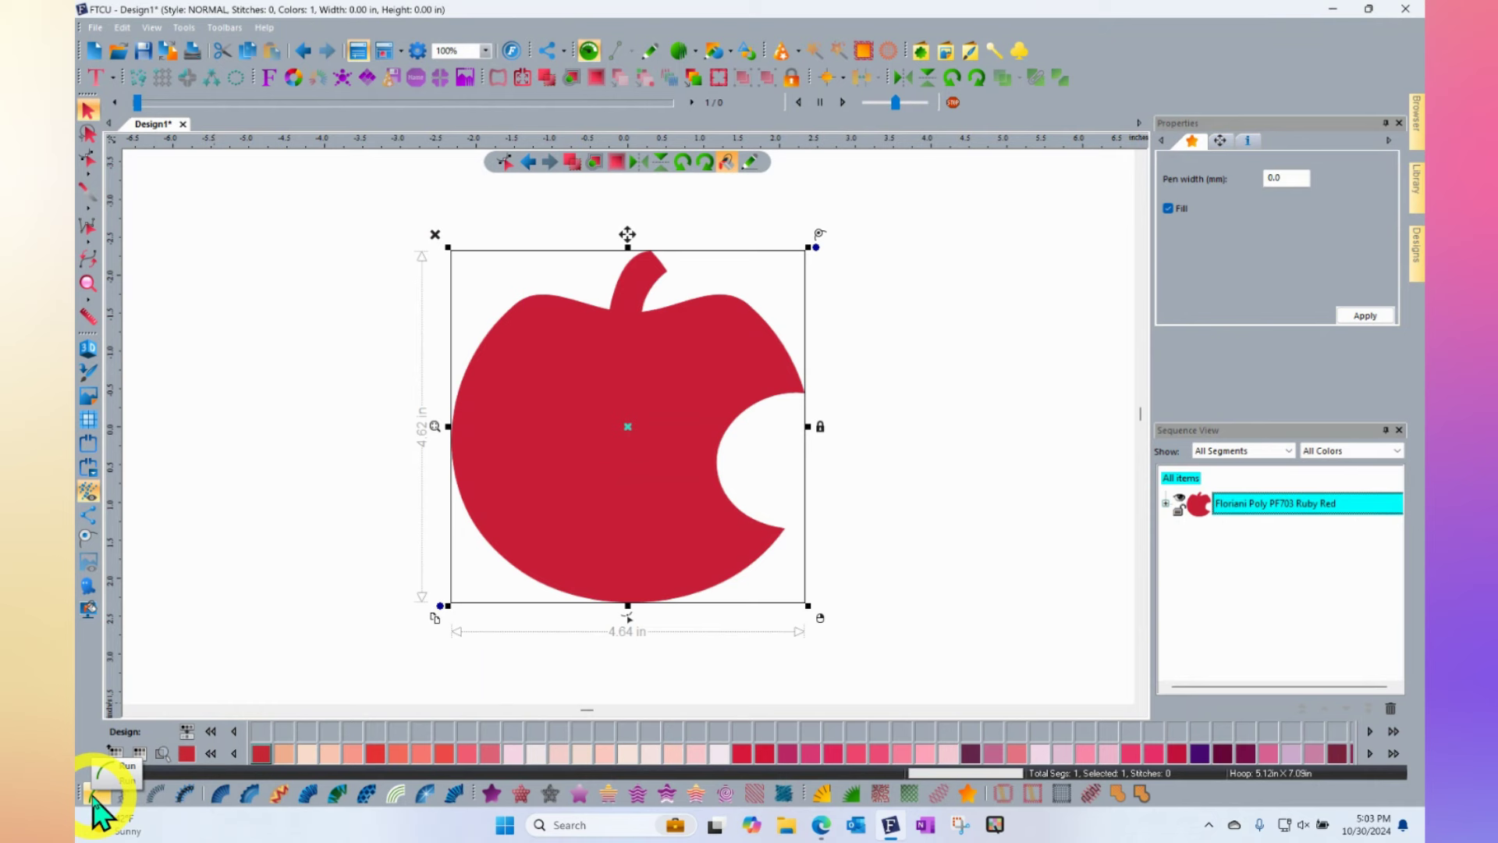
View the saved presets of the Run stitch for the apple, dismissing the list without applying one
right_click(92, 796)
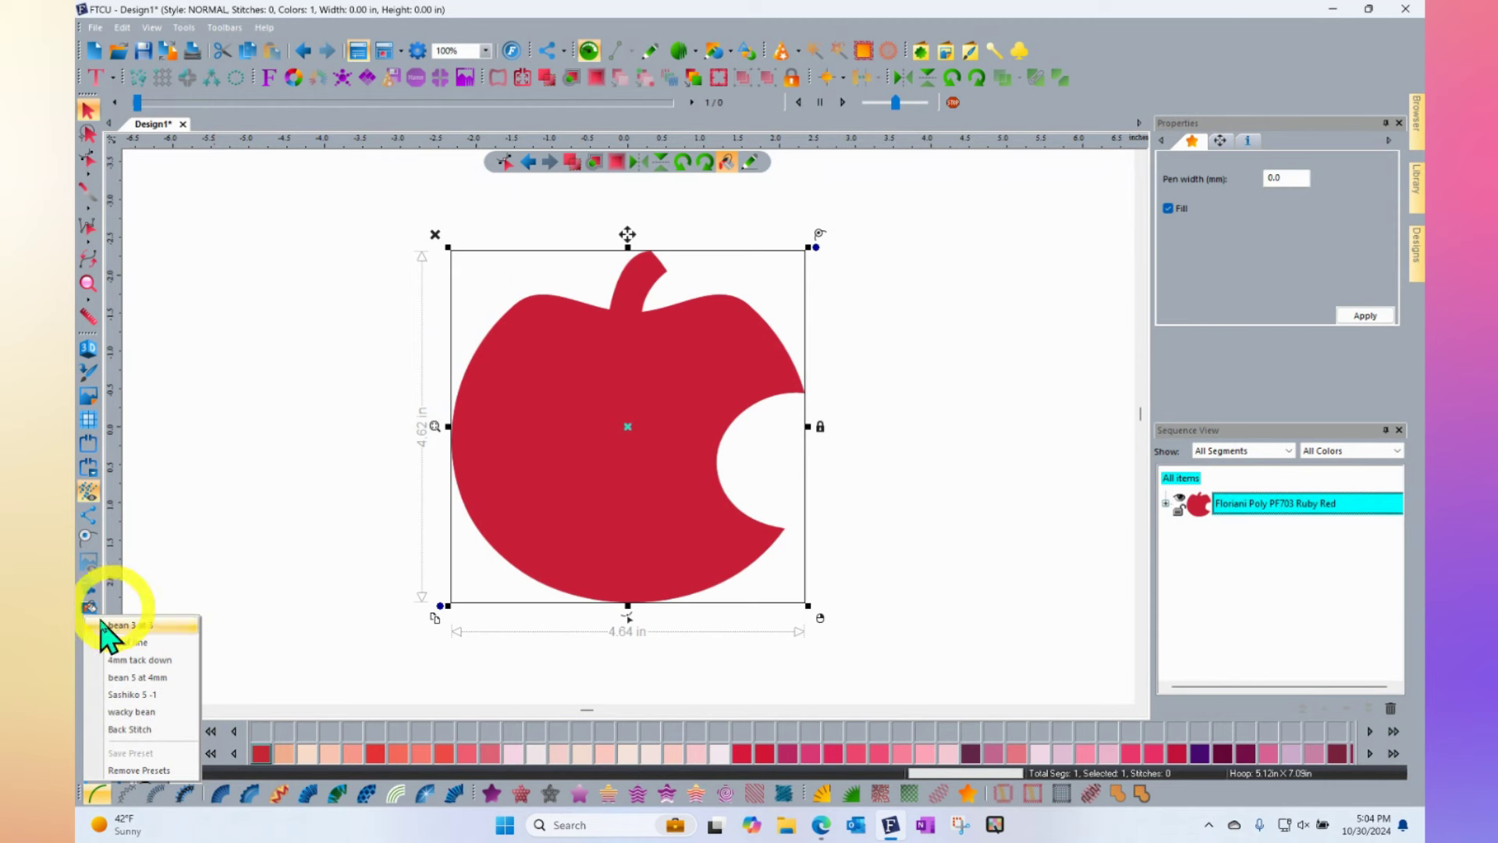
left_click(248, 493)
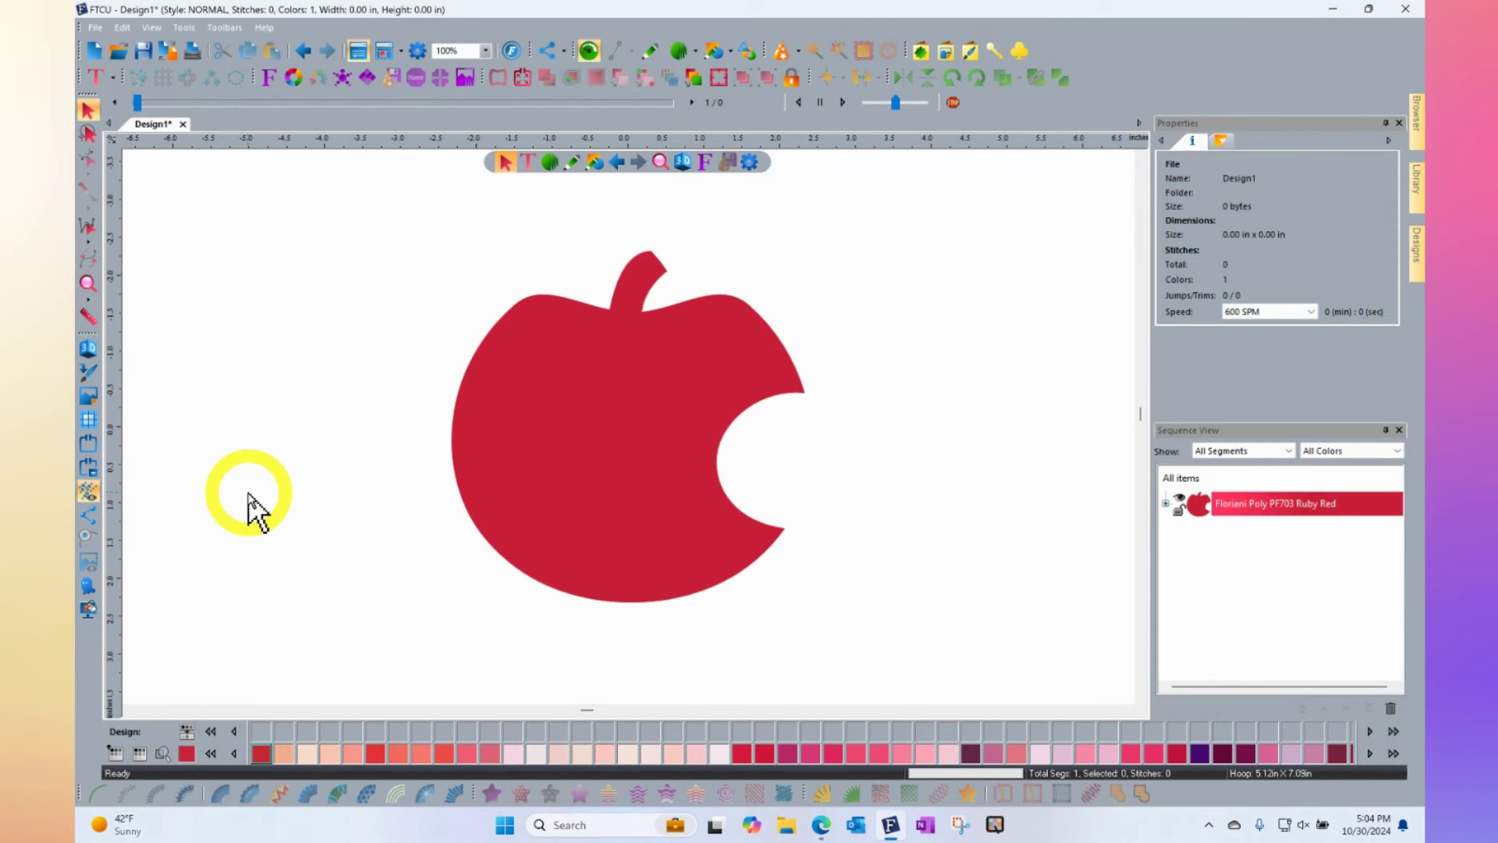
Open Export Presets, select all presets and clear the selection again
left_click(185, 29)
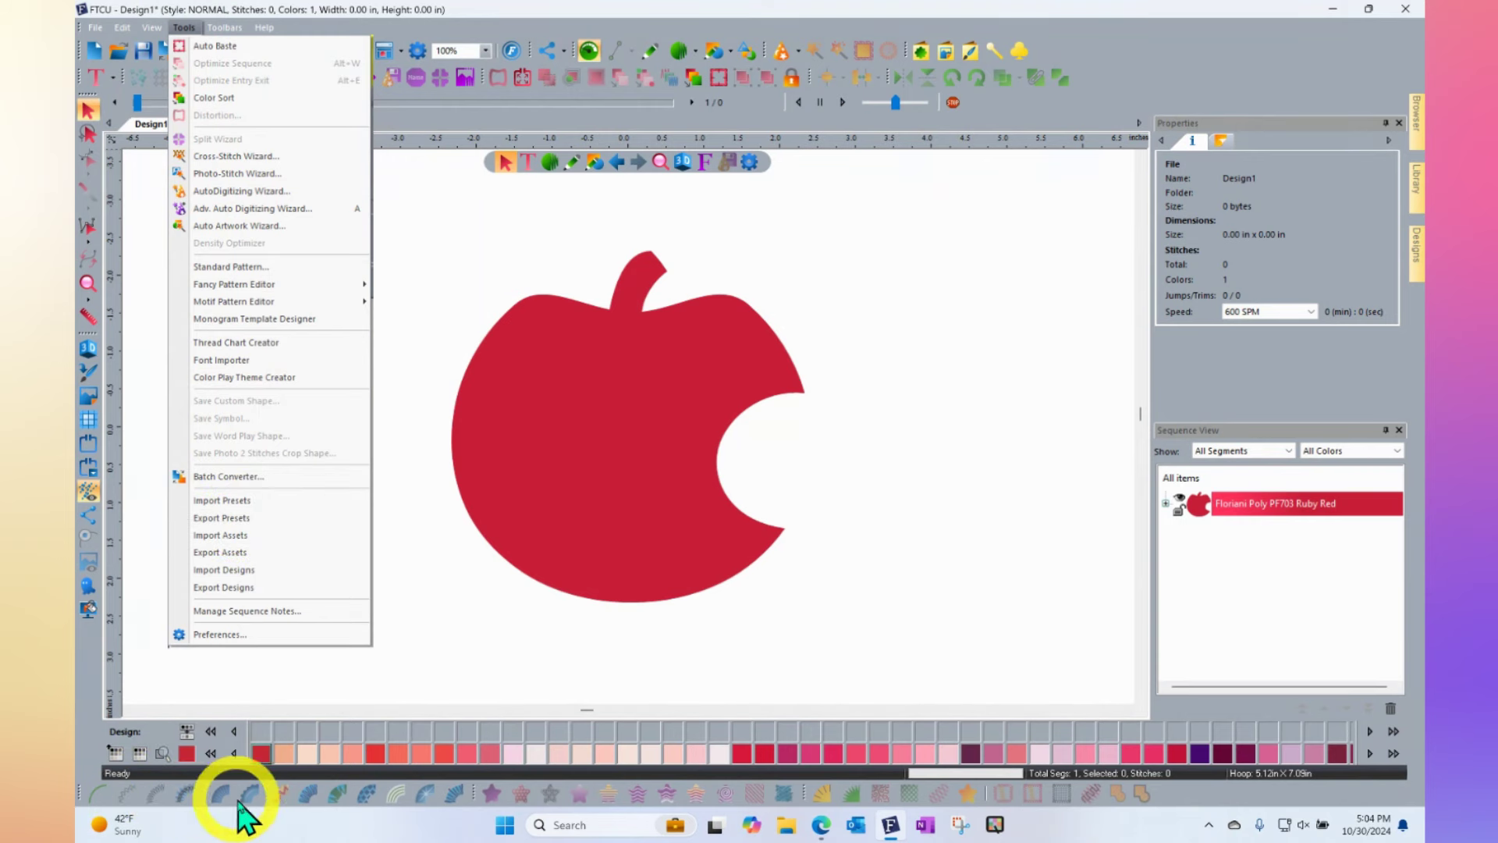
left_click(245, 520)
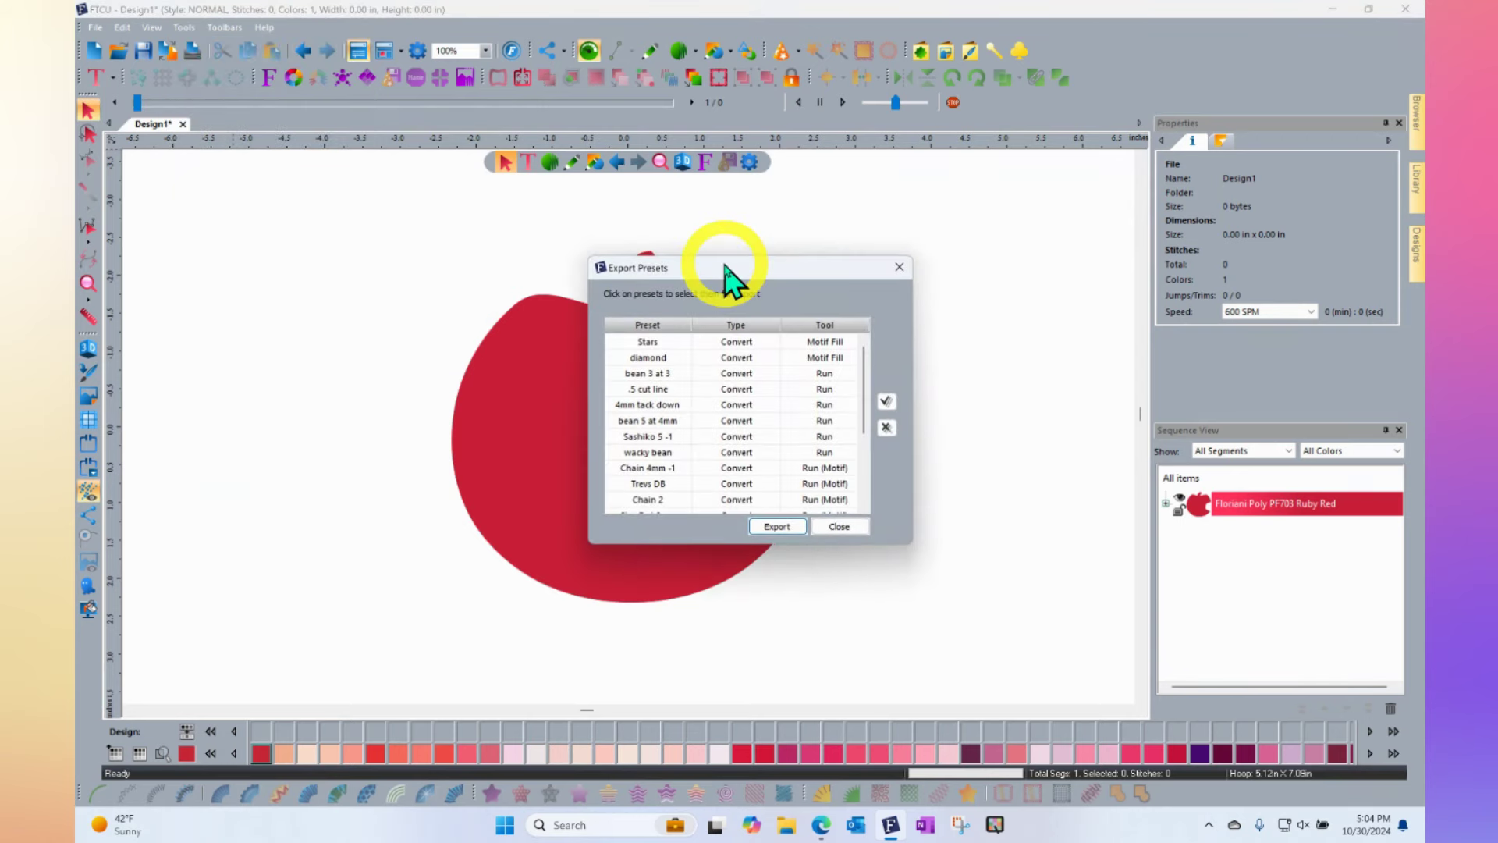
left_click_drag(725, 269, 339, 192)
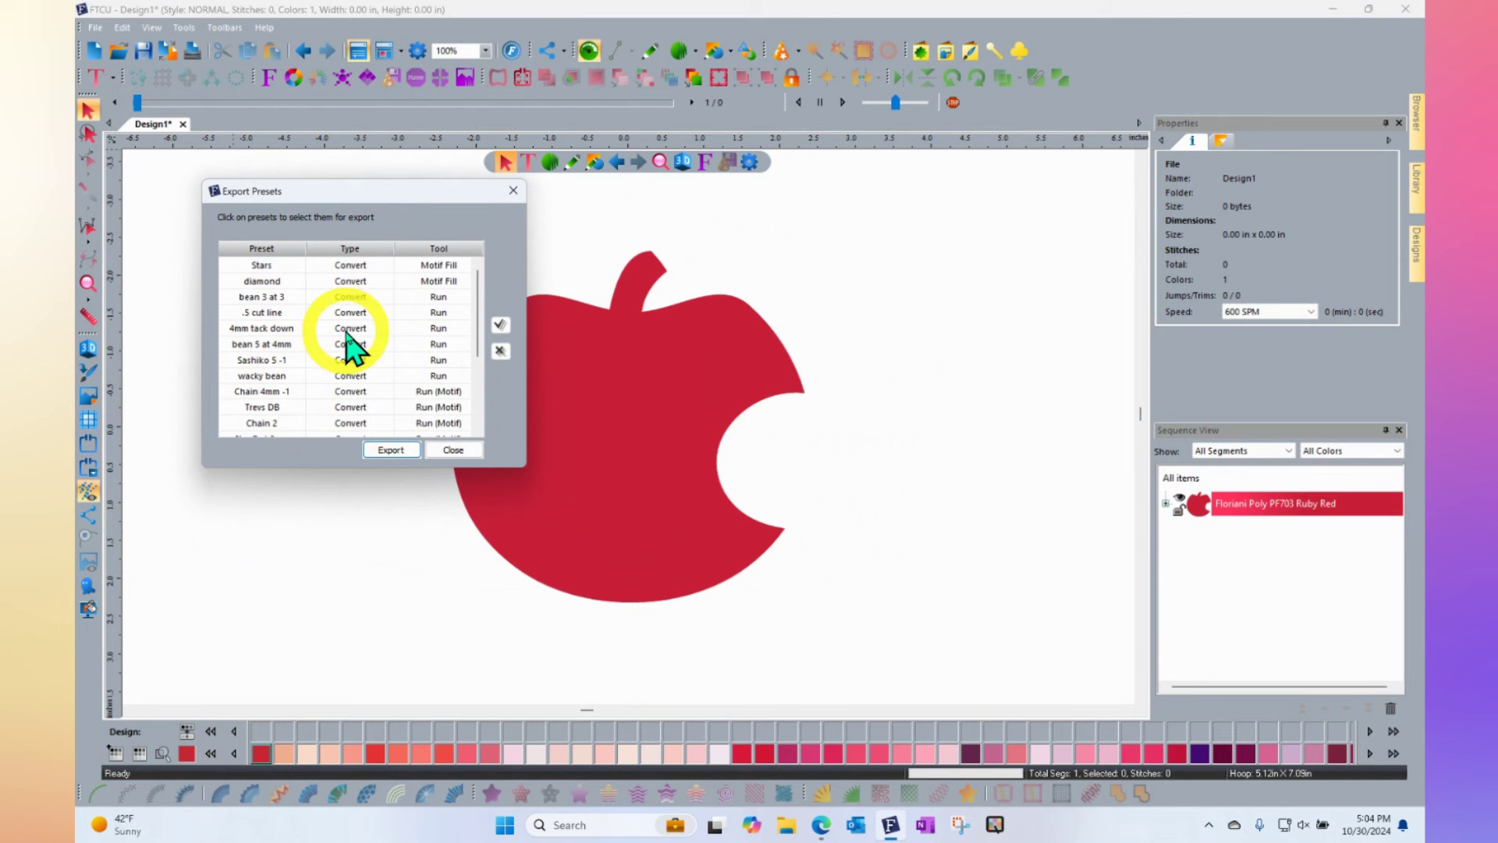
left_click(500, 324)
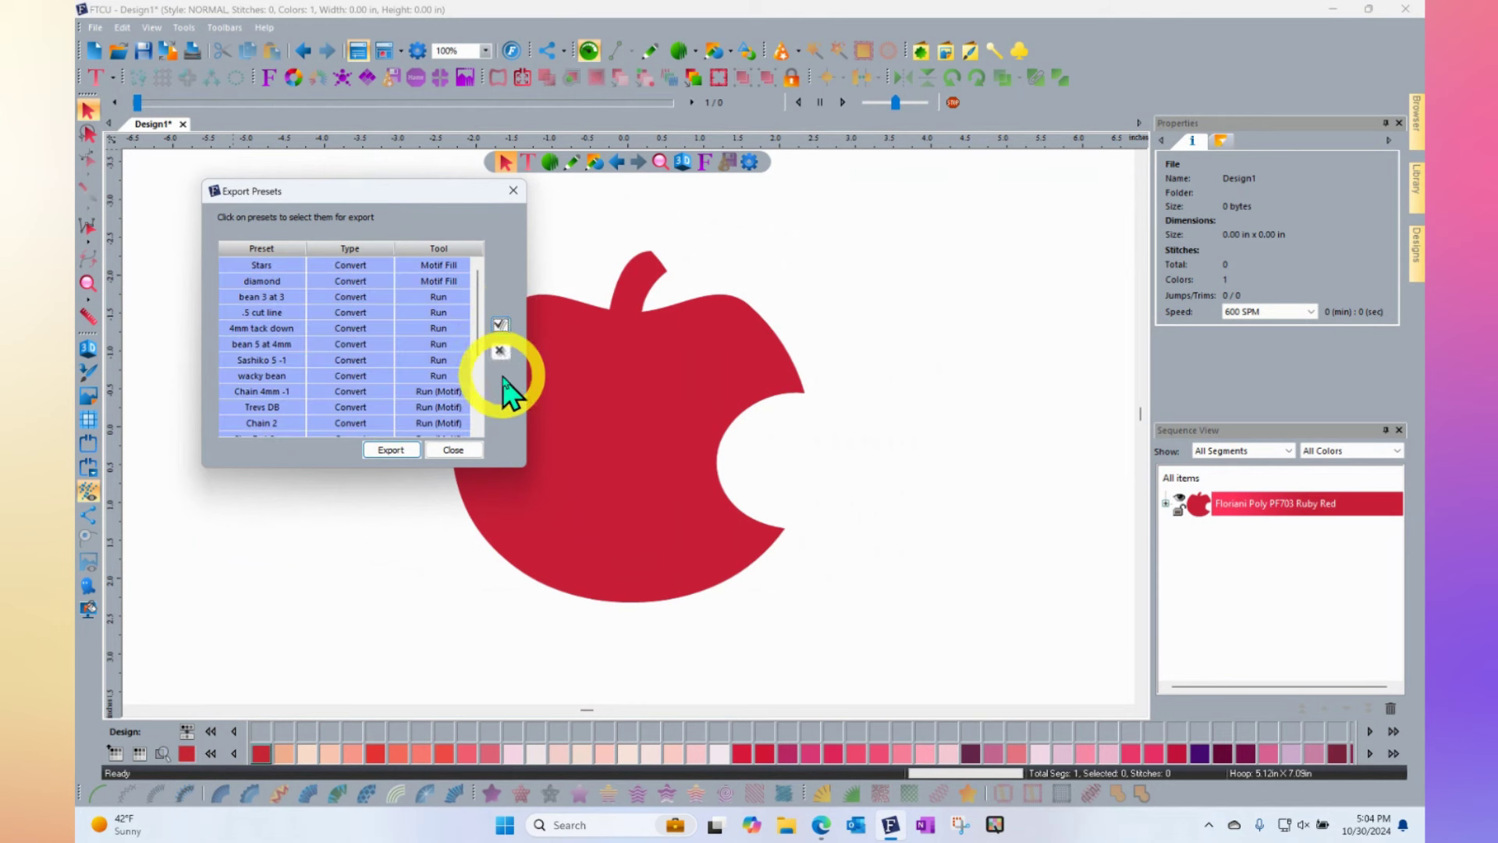
left_click(499, 351)
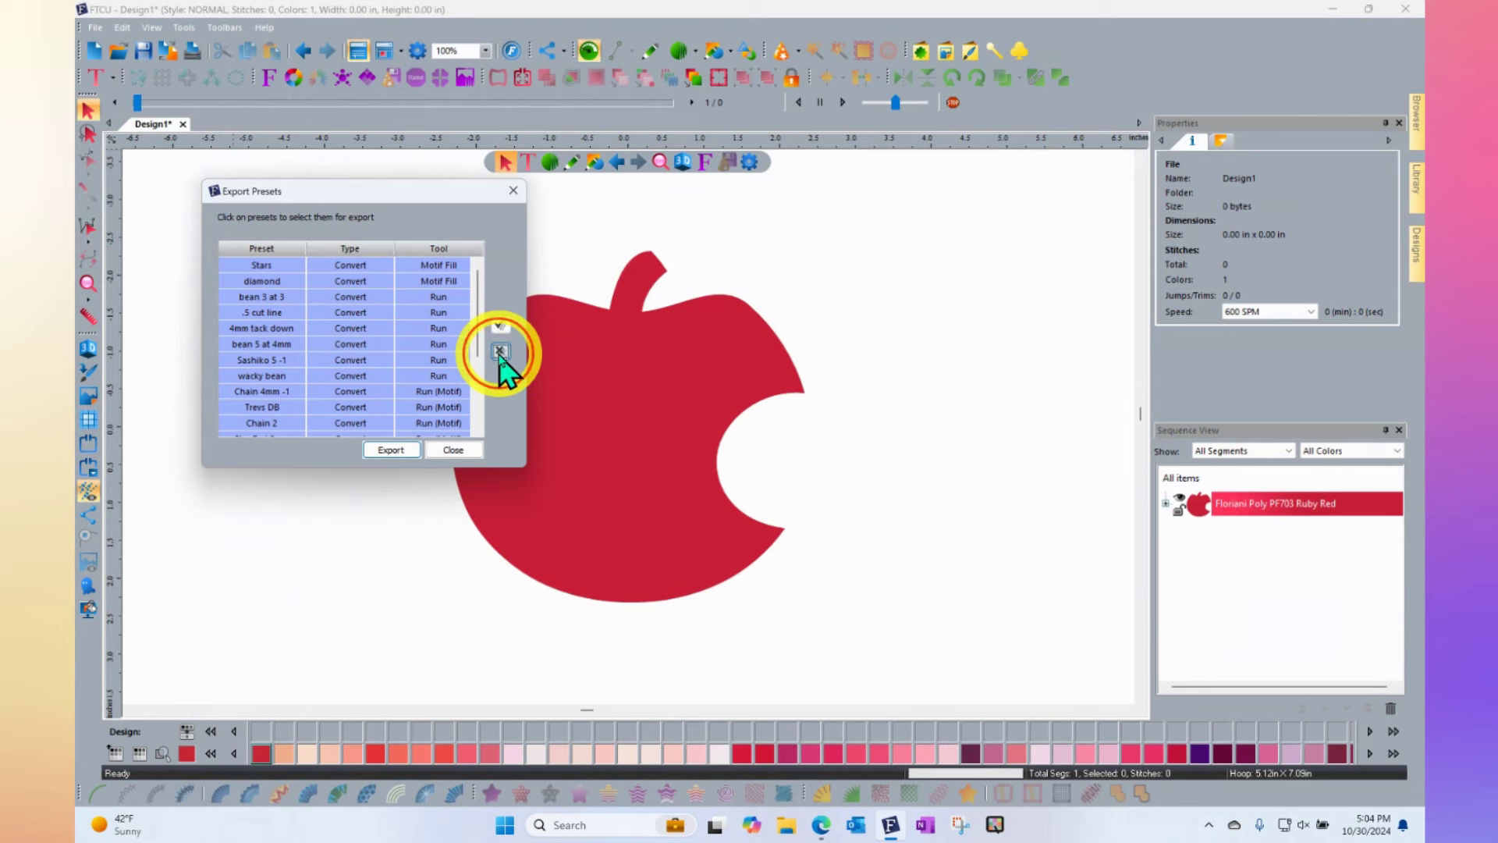
Select the diamond, .5 cut line, bean 5 at 4mm and wacky bean presets for export
left_click(257, 281)
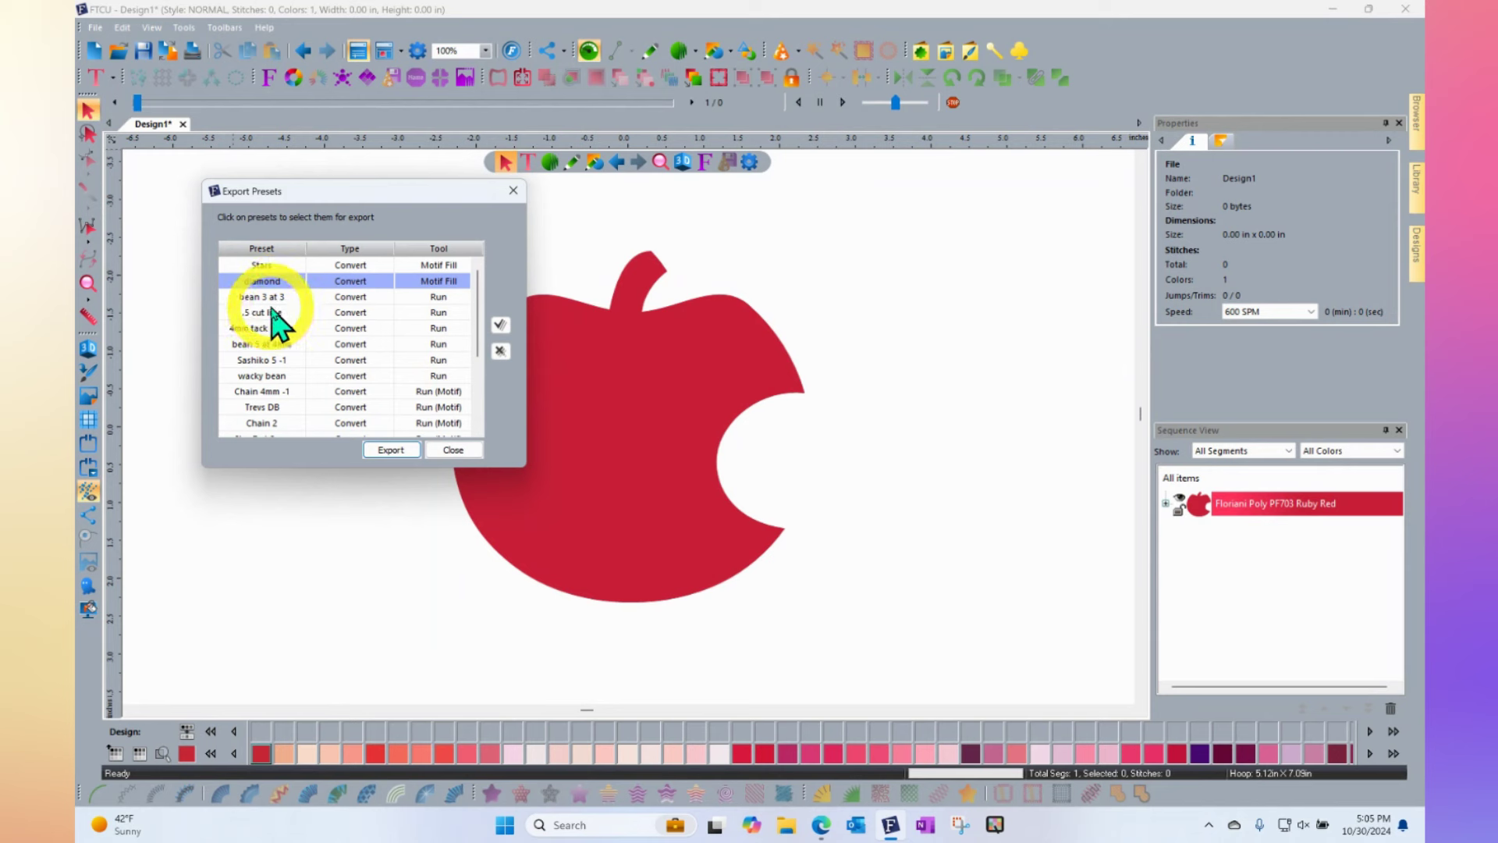
left_click(273, 313)
left_click(269, 344)
left_click(264, 377)
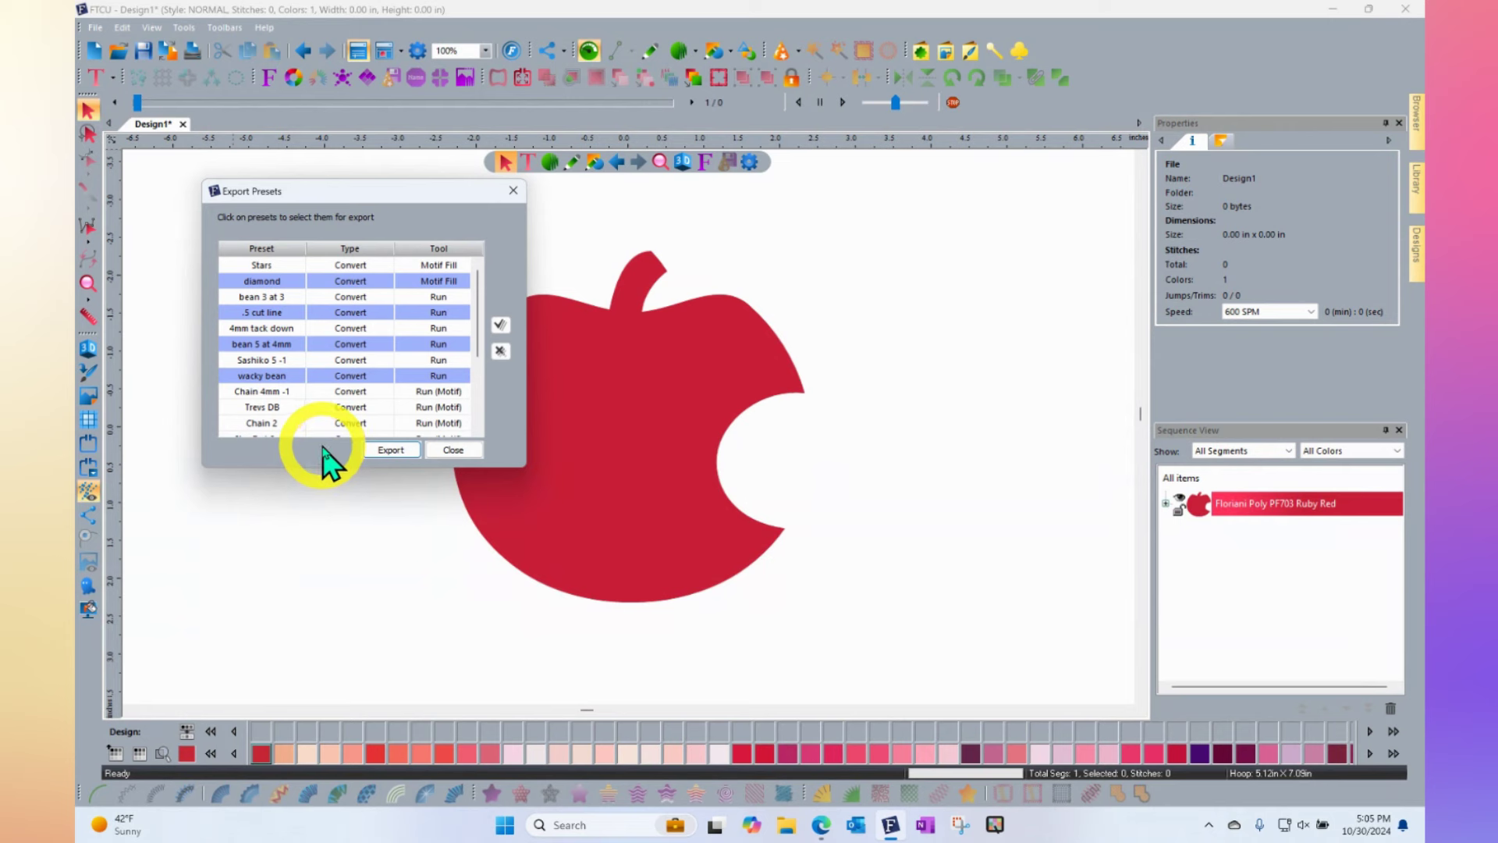
Select all presets, start exporting them to a preset file, and cancel the export
left_click(500, 324)
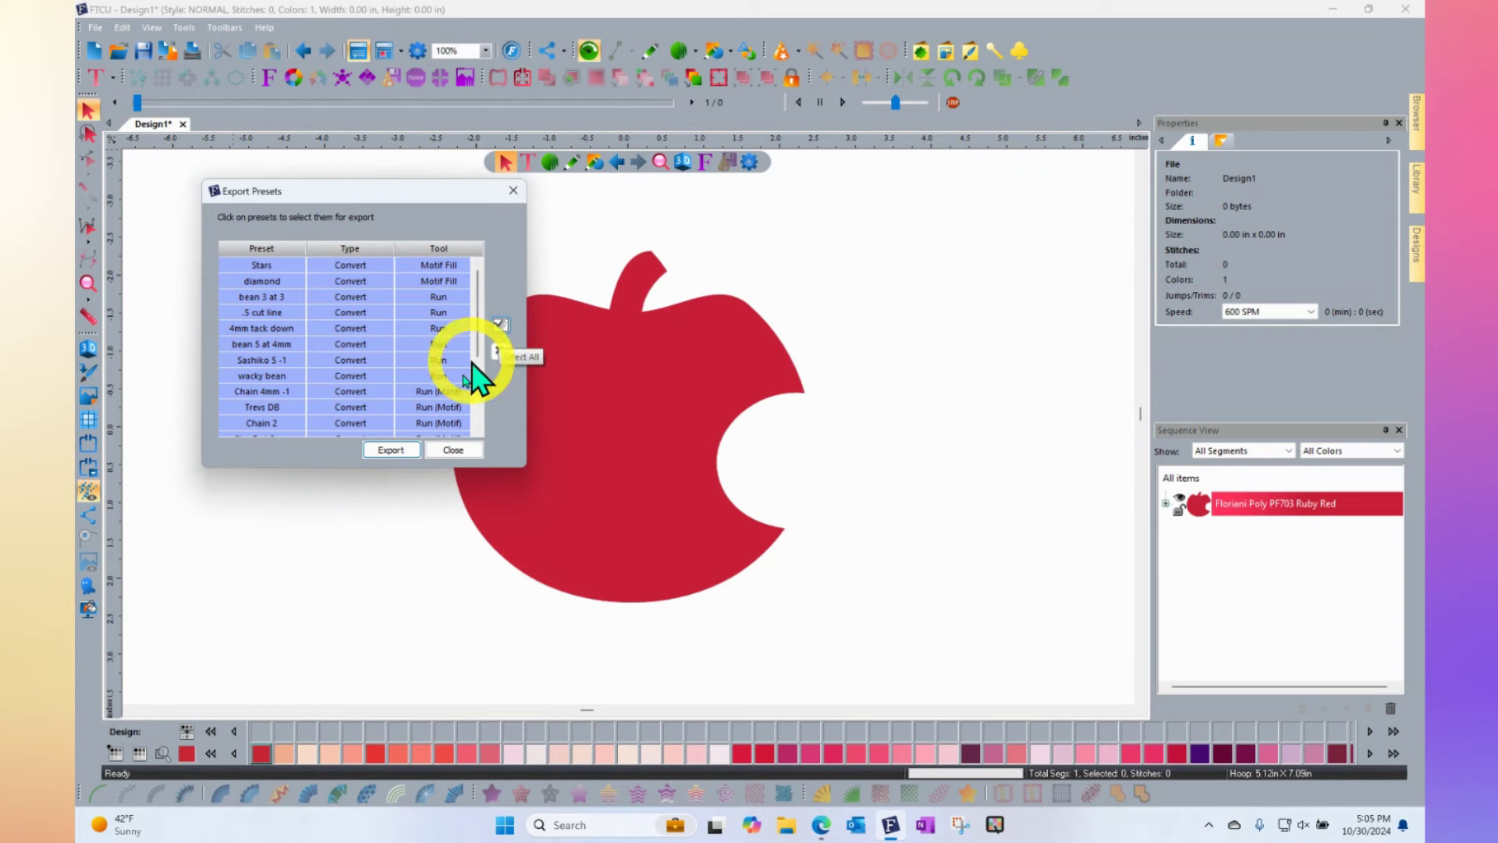
left_click(390, 450)
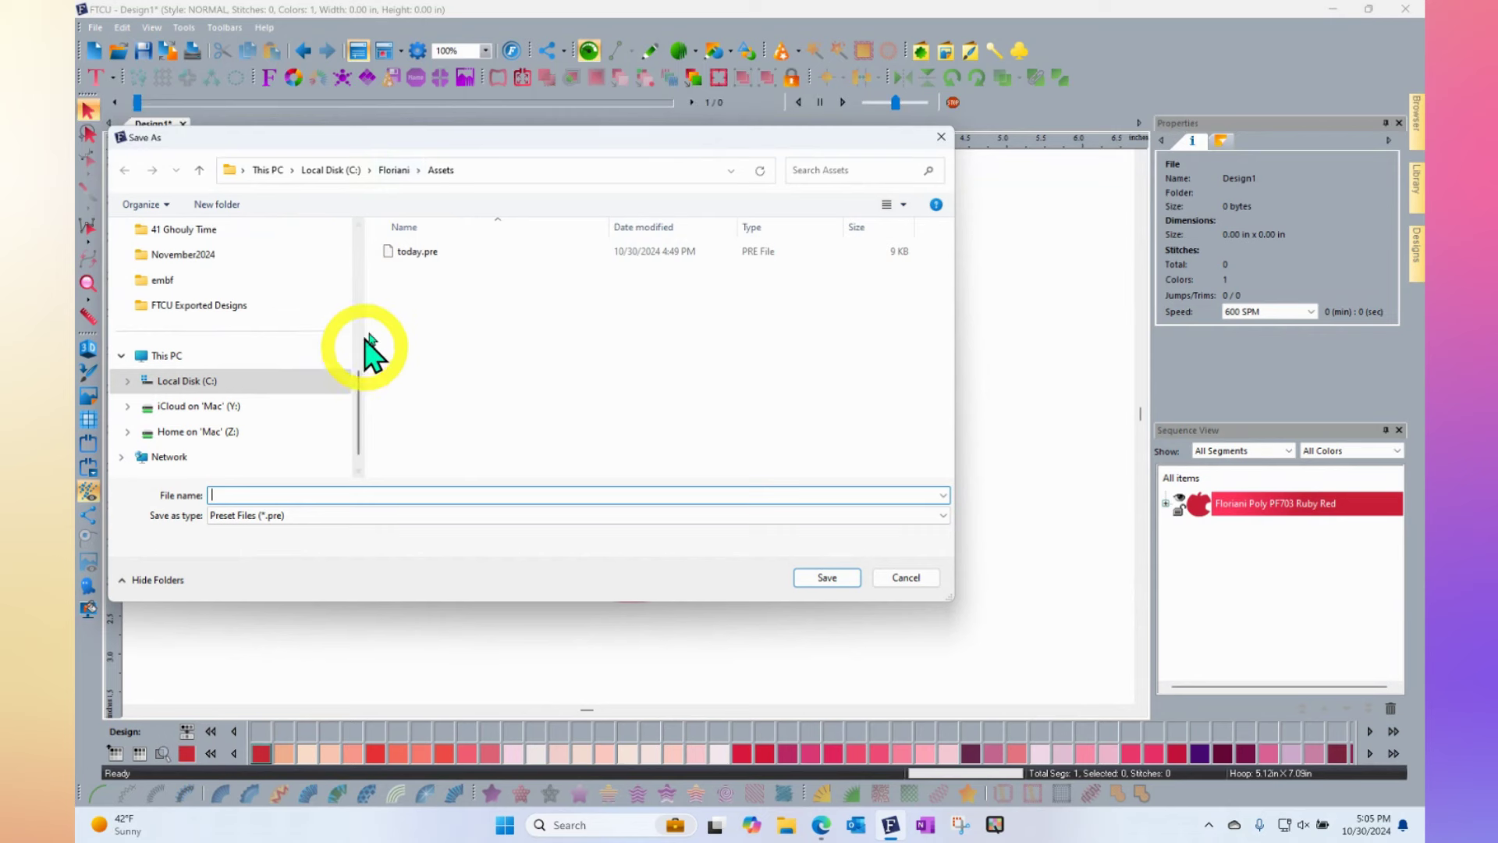
left_click(909, 580)
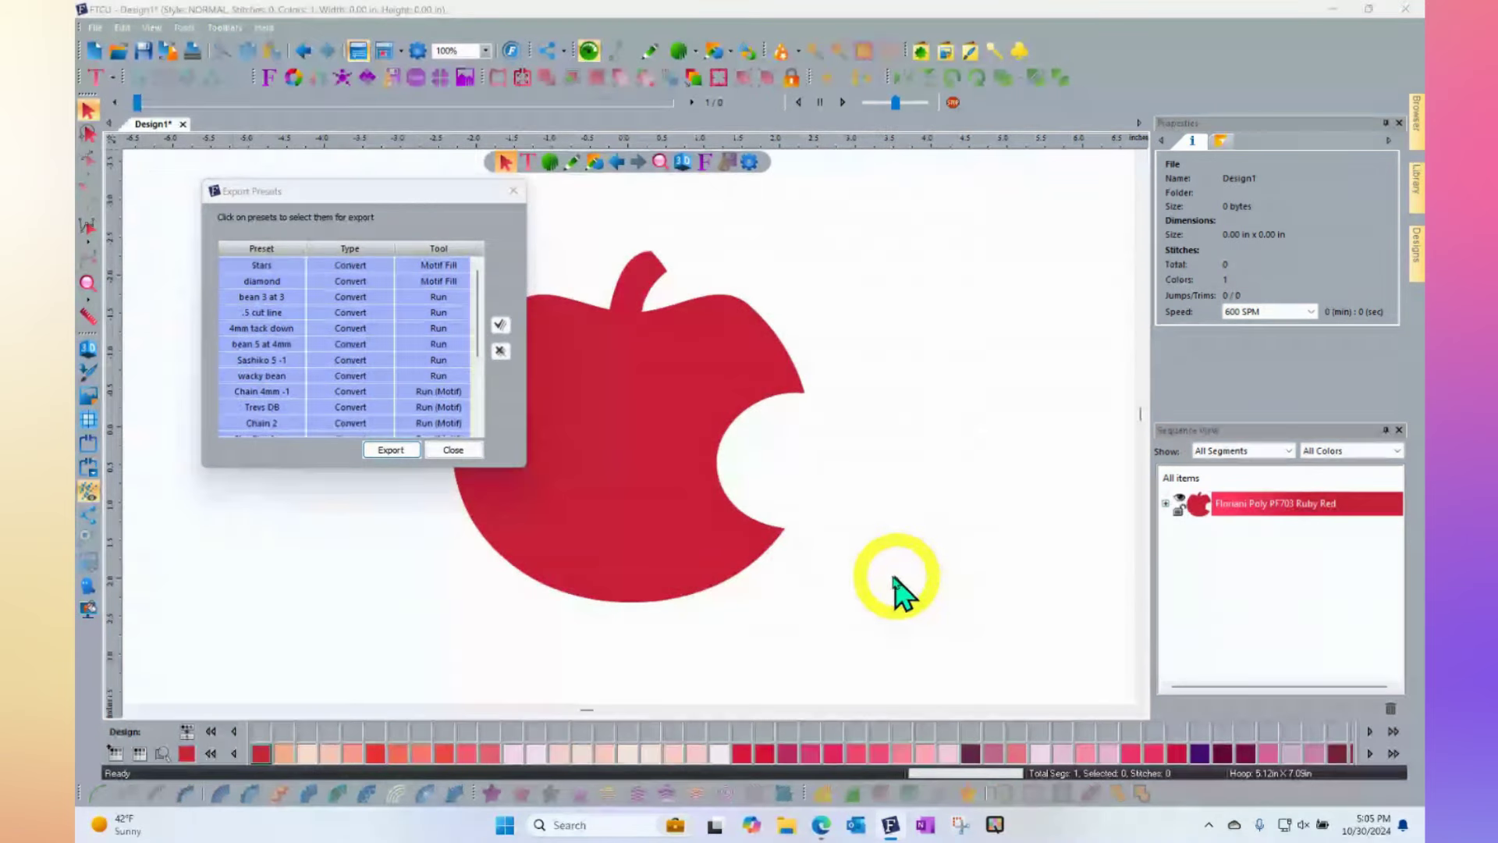
left_click(455, 451)
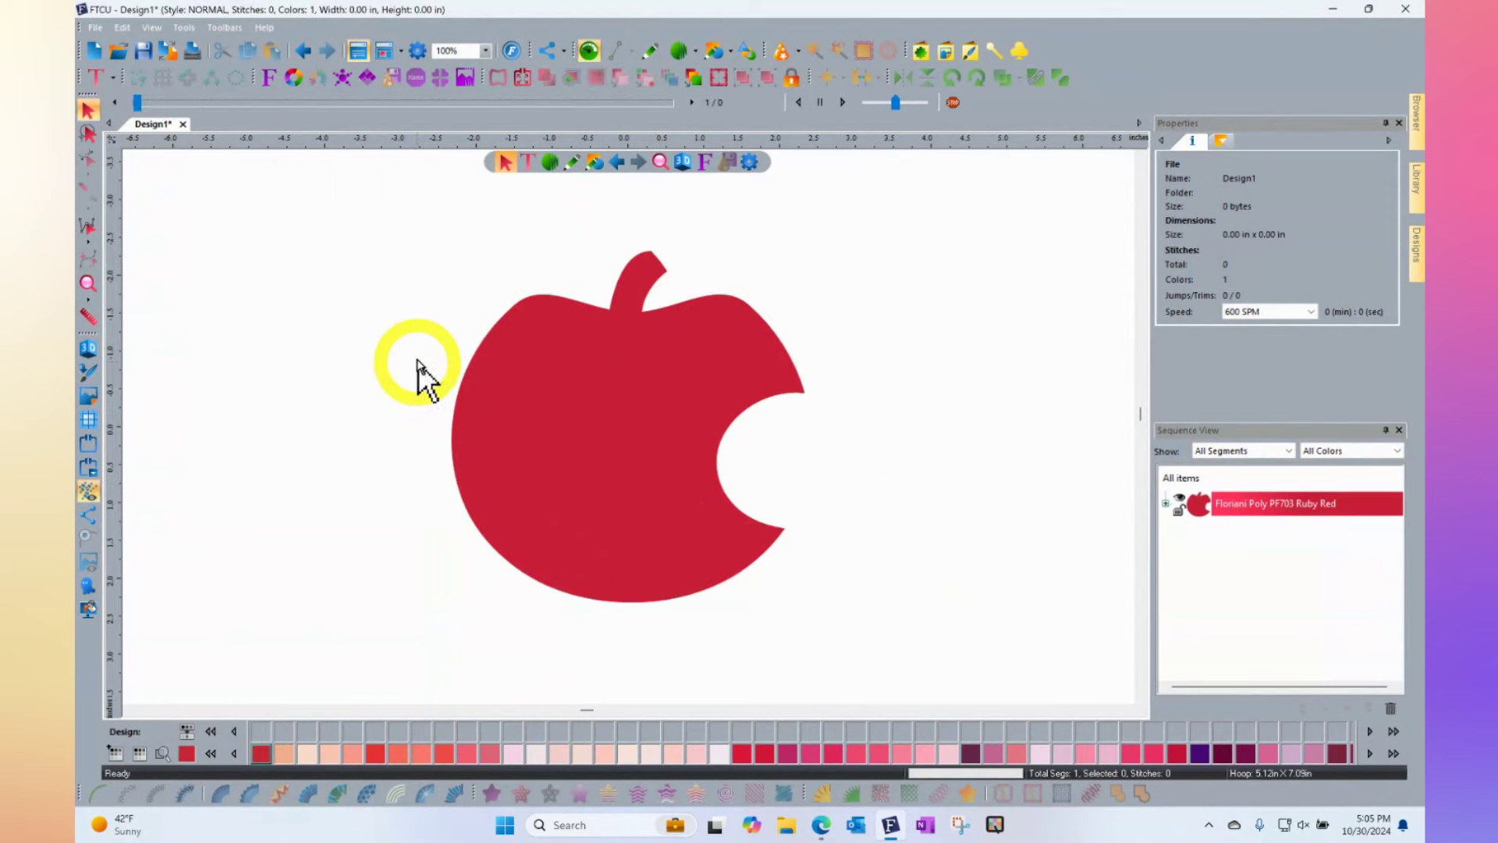
Open Export Assets and include Fonts, Hoops, Thread Charts, Workspaces, Custom Shapes and Symbols in the export
left_click(184, 27)
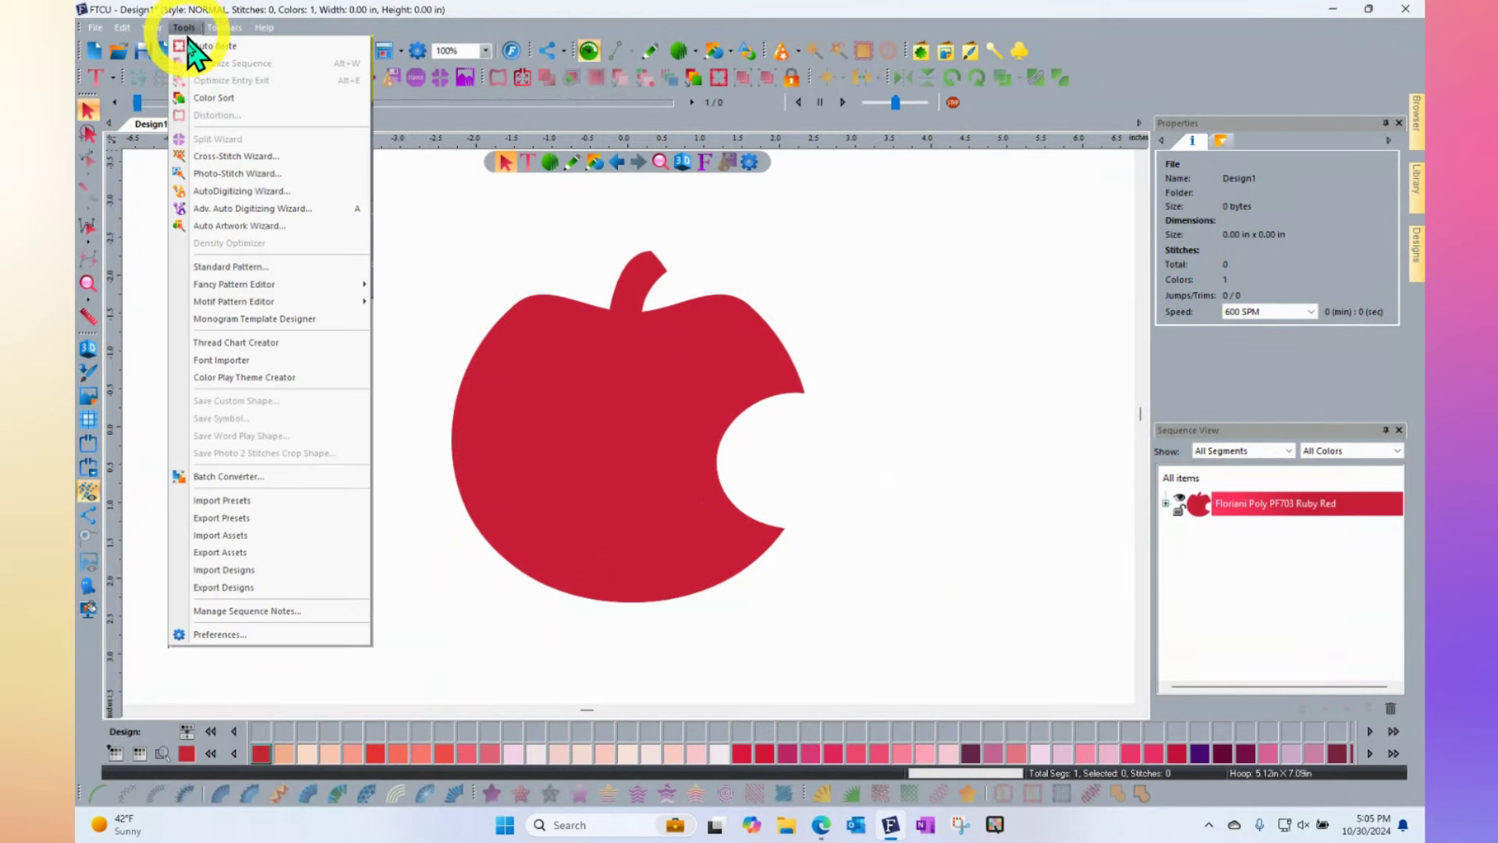
left_click(221, 553)
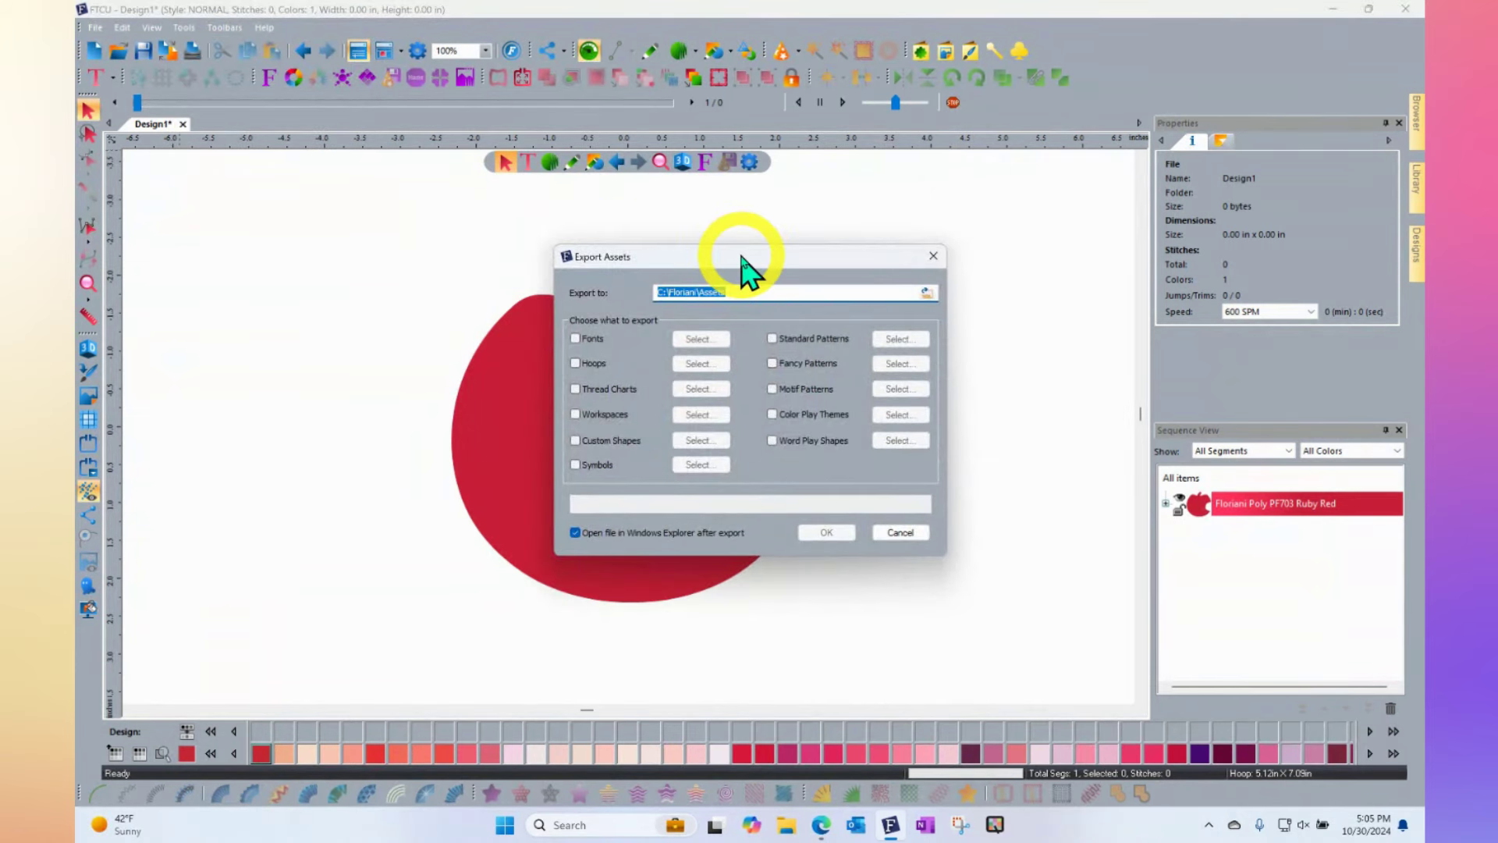
left_click_drag(741, 257, 351, 196)
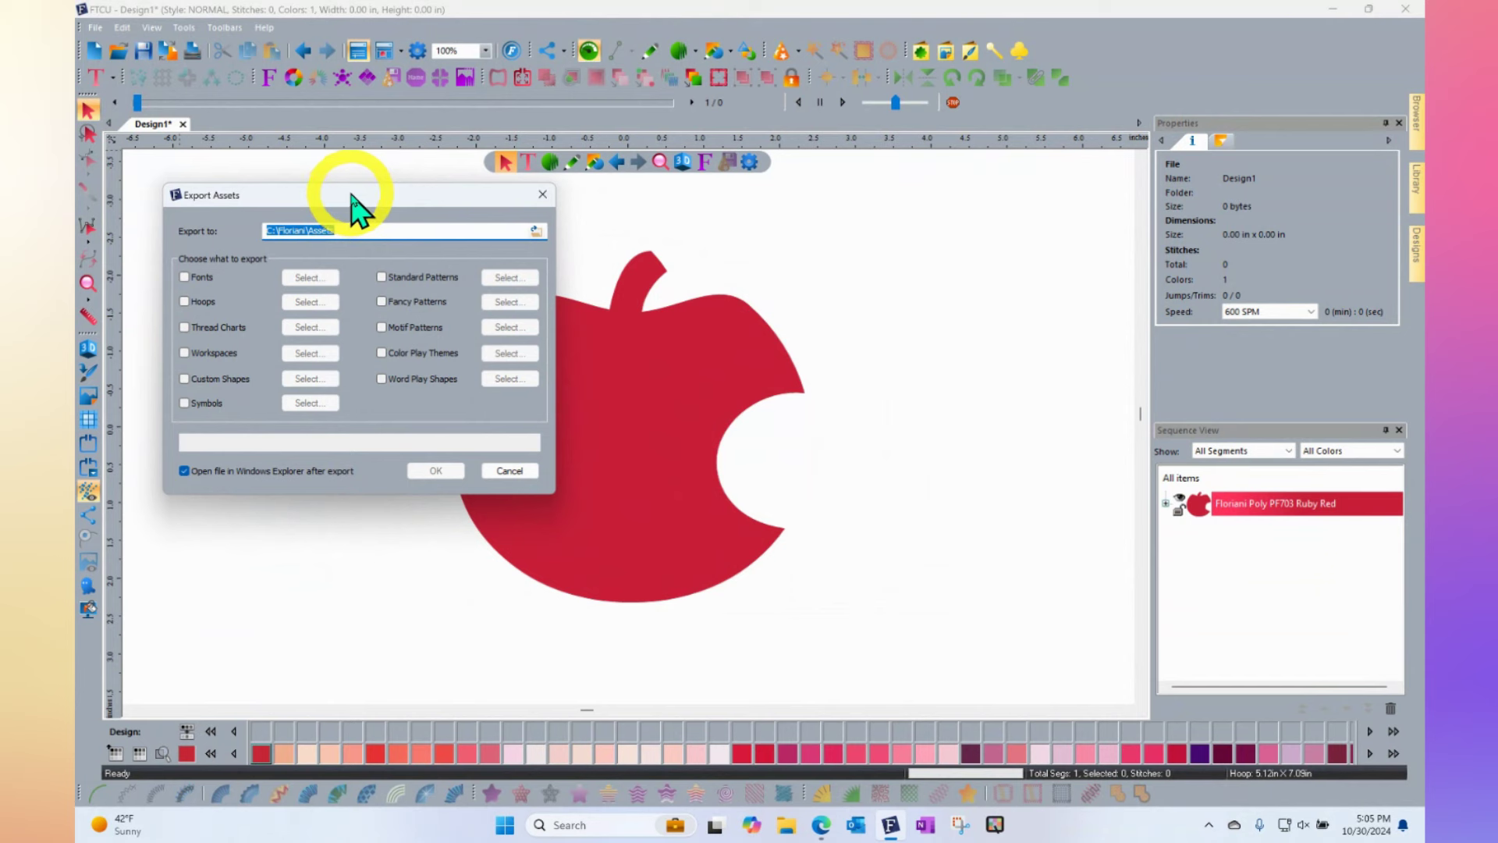
left_click(185, 278)
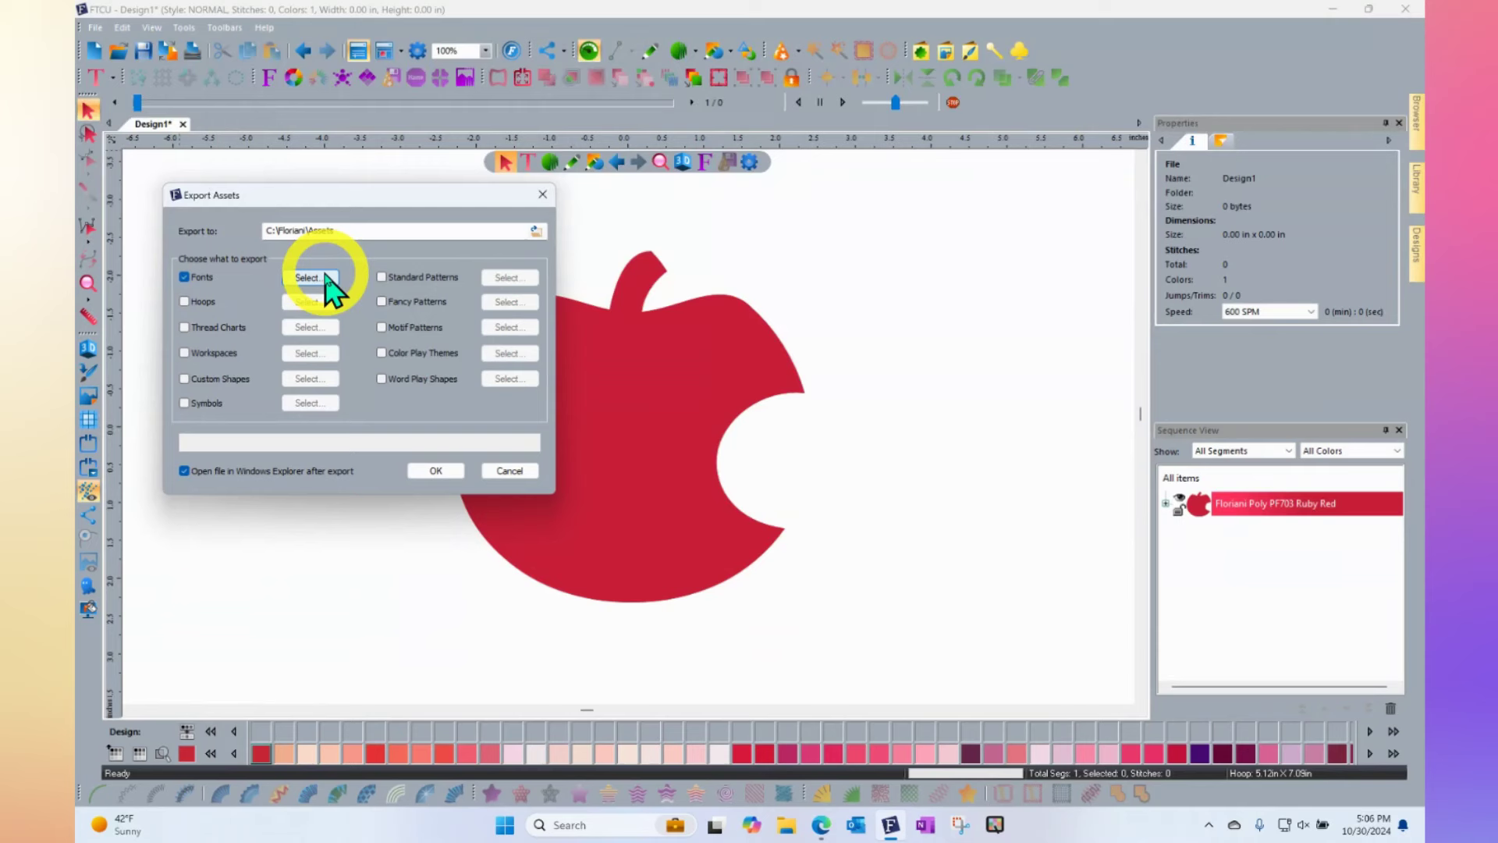
left_click(185, 302)
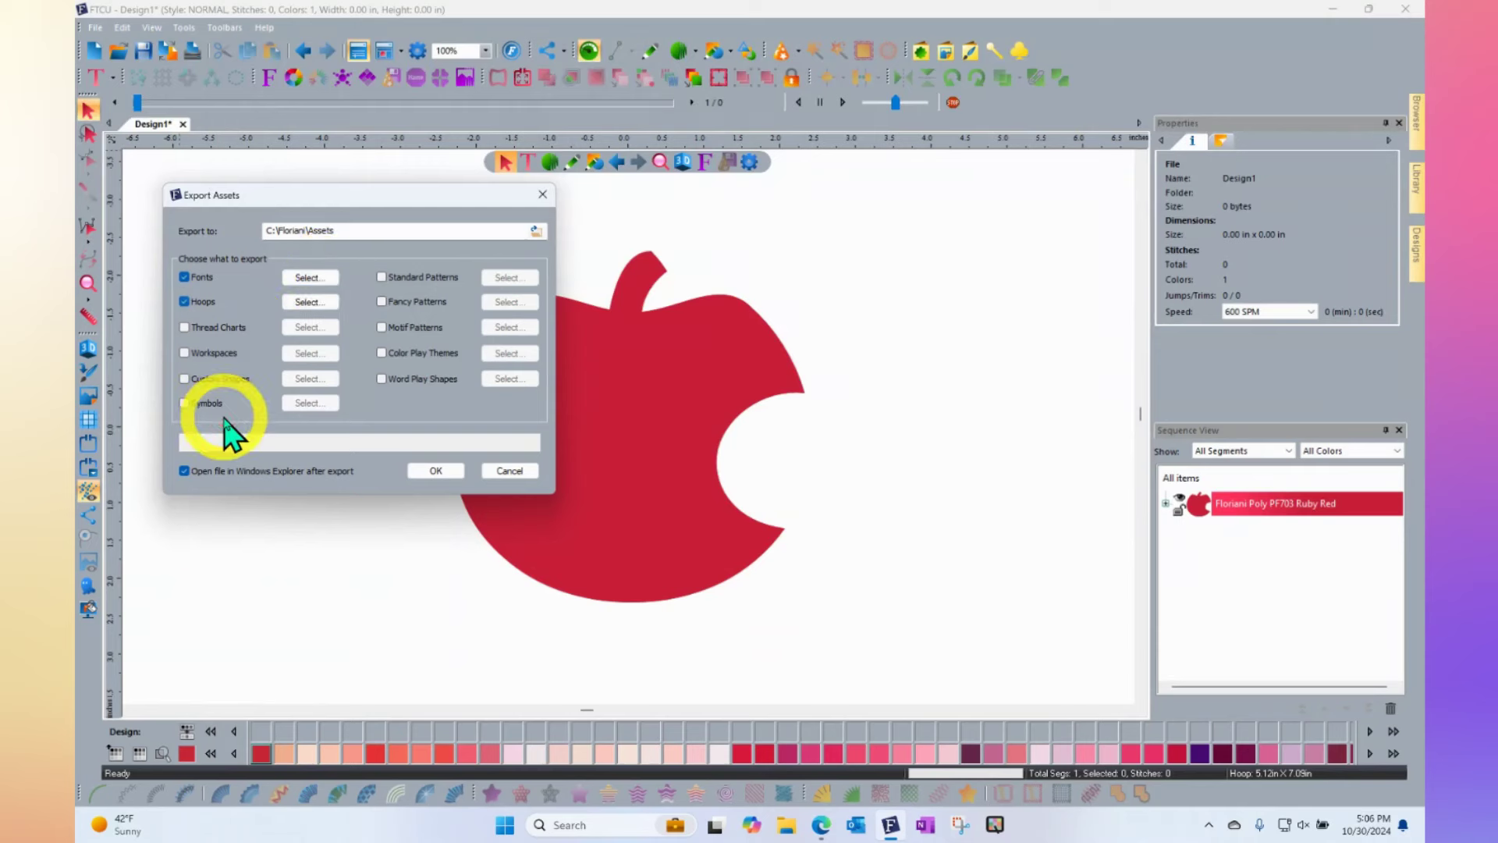
left_click(185, 329)
left_click(185, 353)
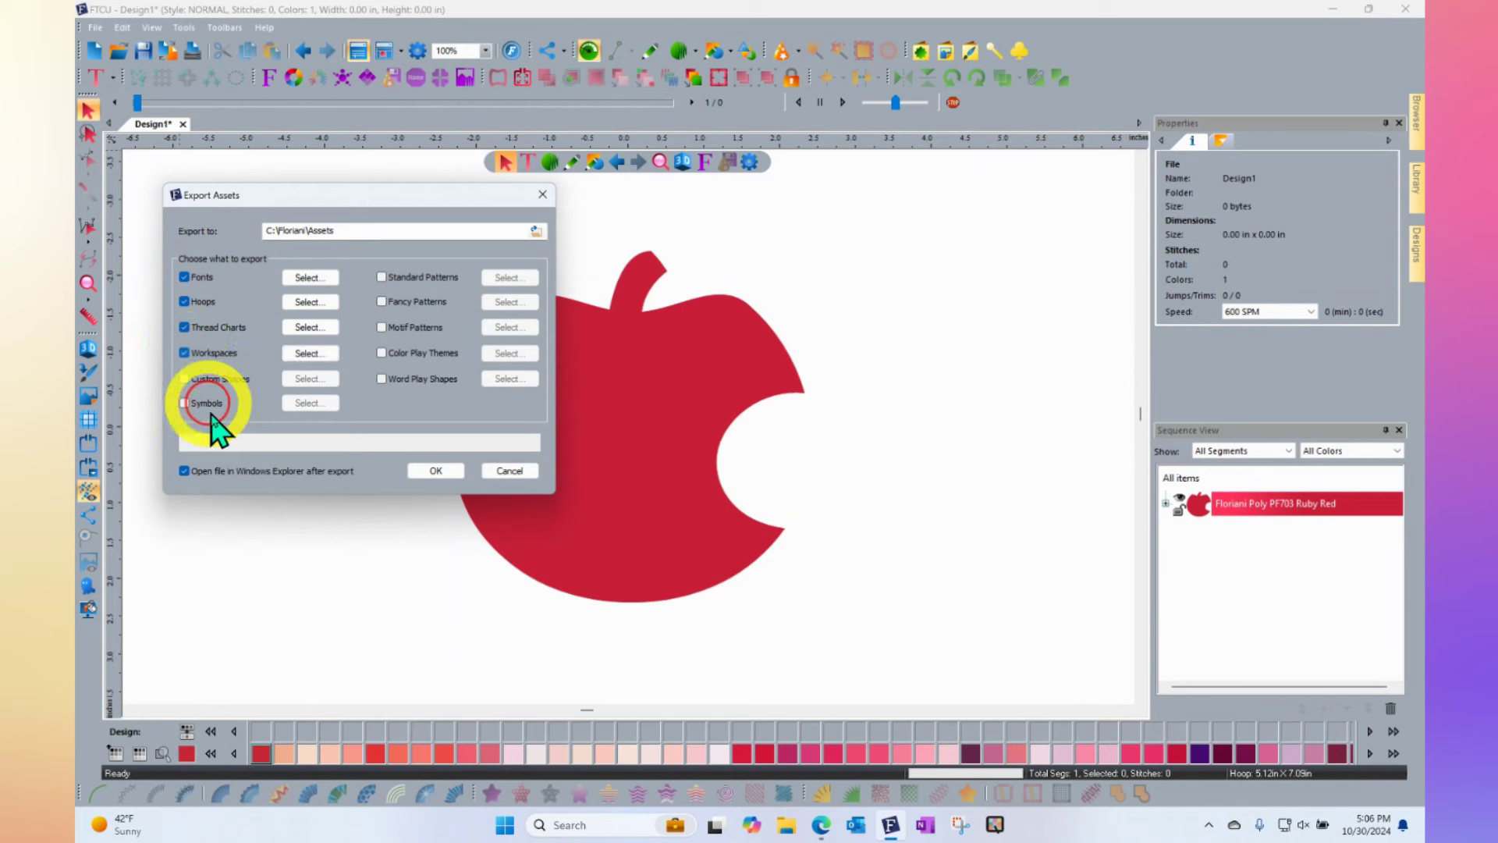
left_click(185, 380)
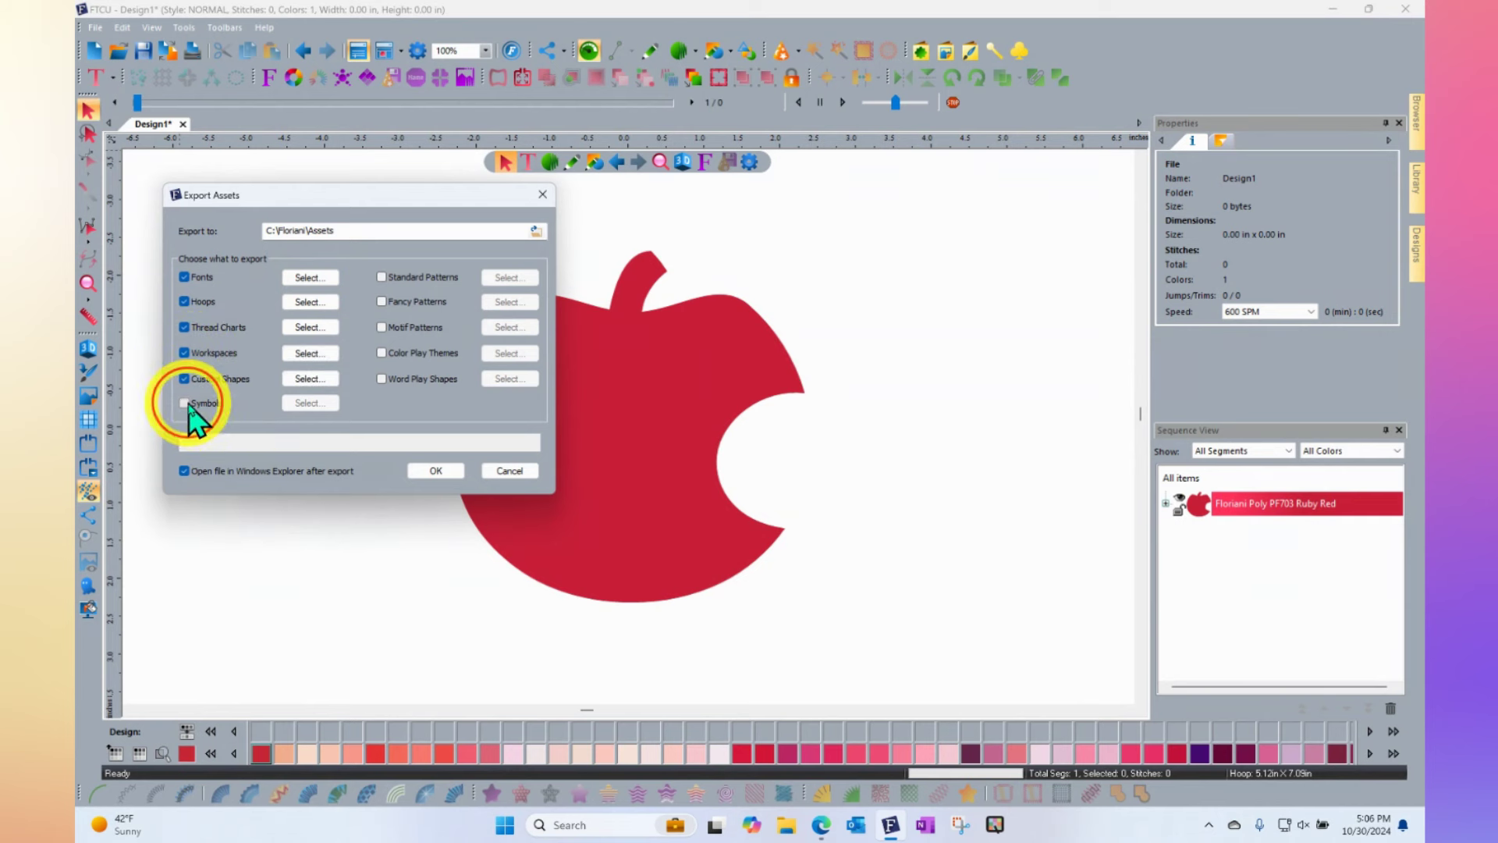
left_click(187, 403)
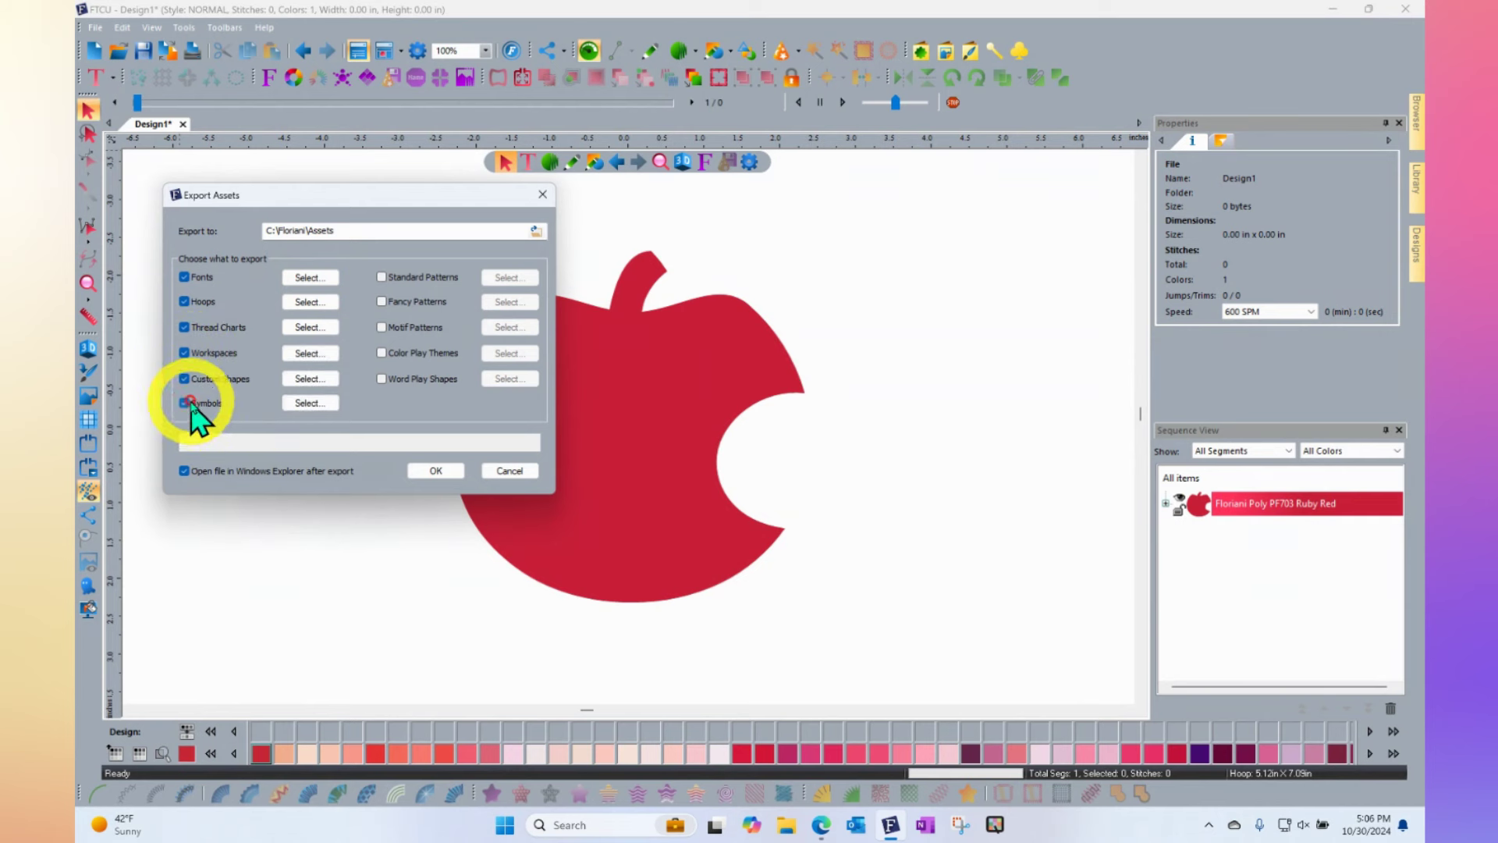
Include Standard Patterns, Fancy Patterns, Motif Patterns, Color Play Themes and Word Play Shapes in the asset export
left_click(423, 283)
left_click(416, 308)
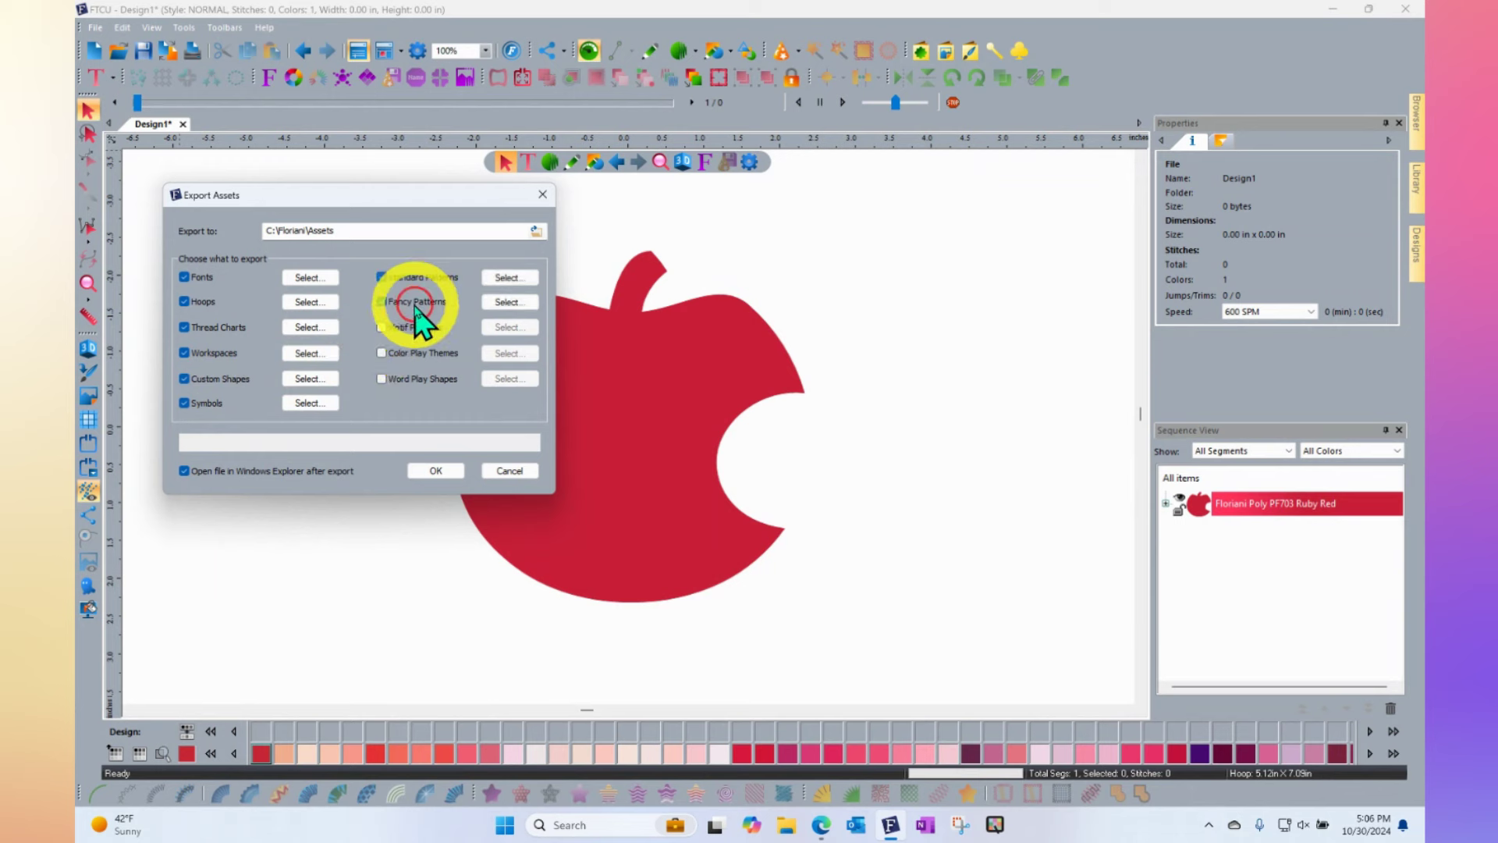
left_click(410, 329)
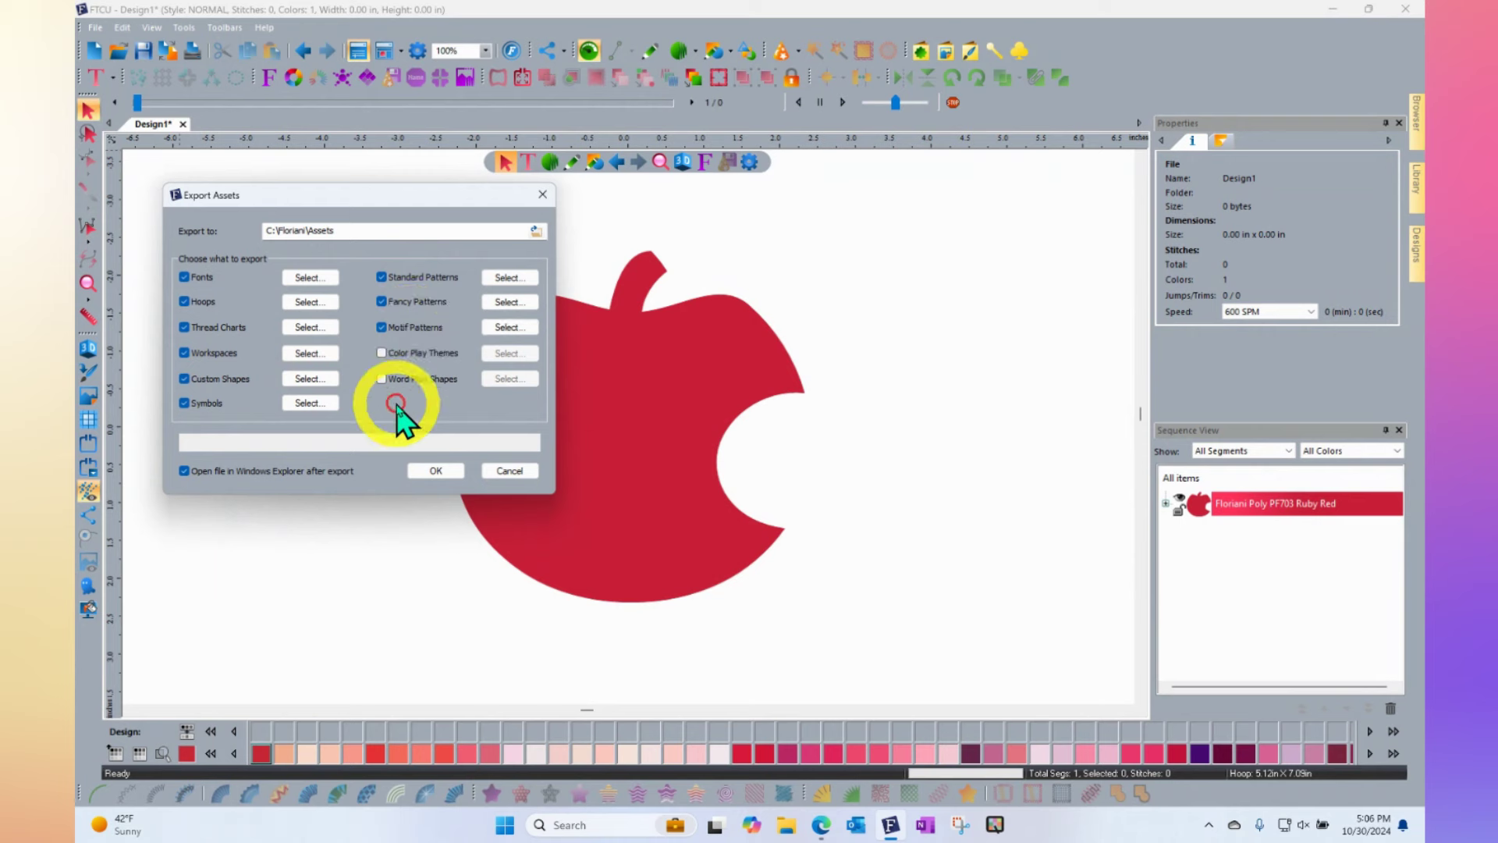
left_click(411, 355)
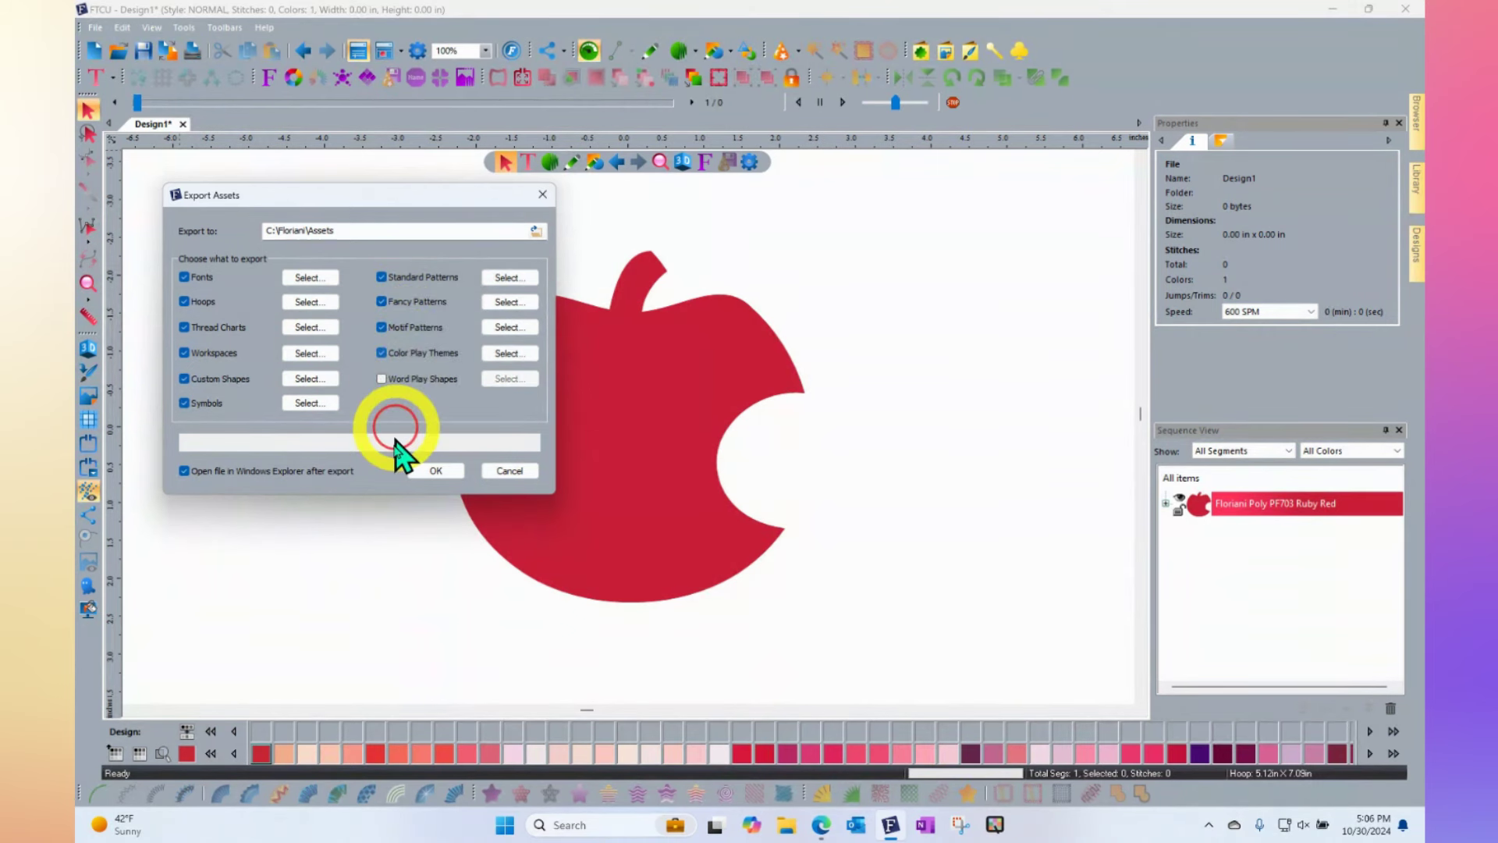
left_click(394, 381)
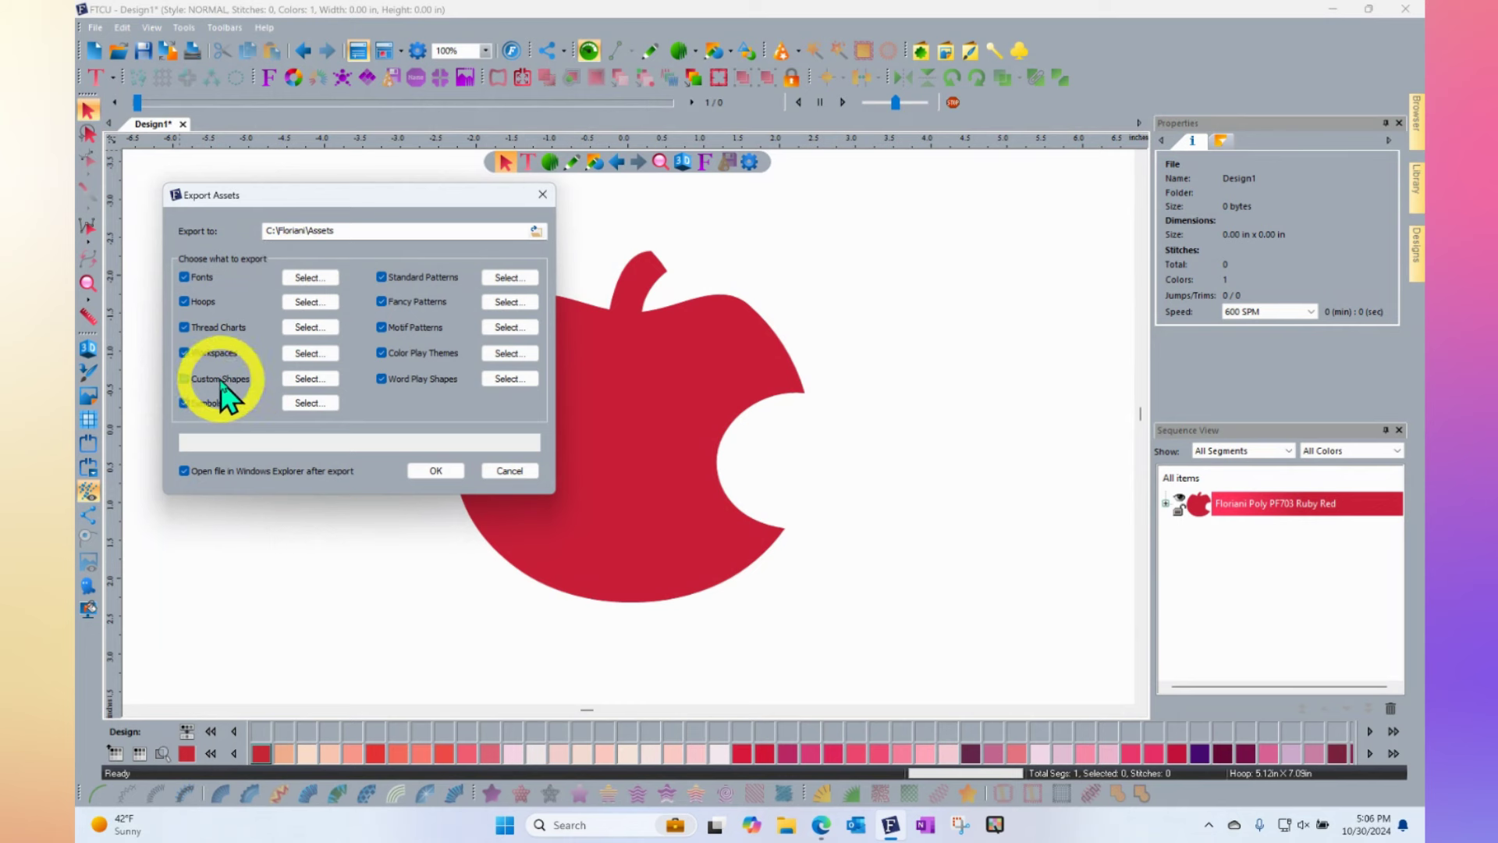
Review the custom shapes offered for export and limit the selection to blue diamond and bottle
left_click(309, 379)
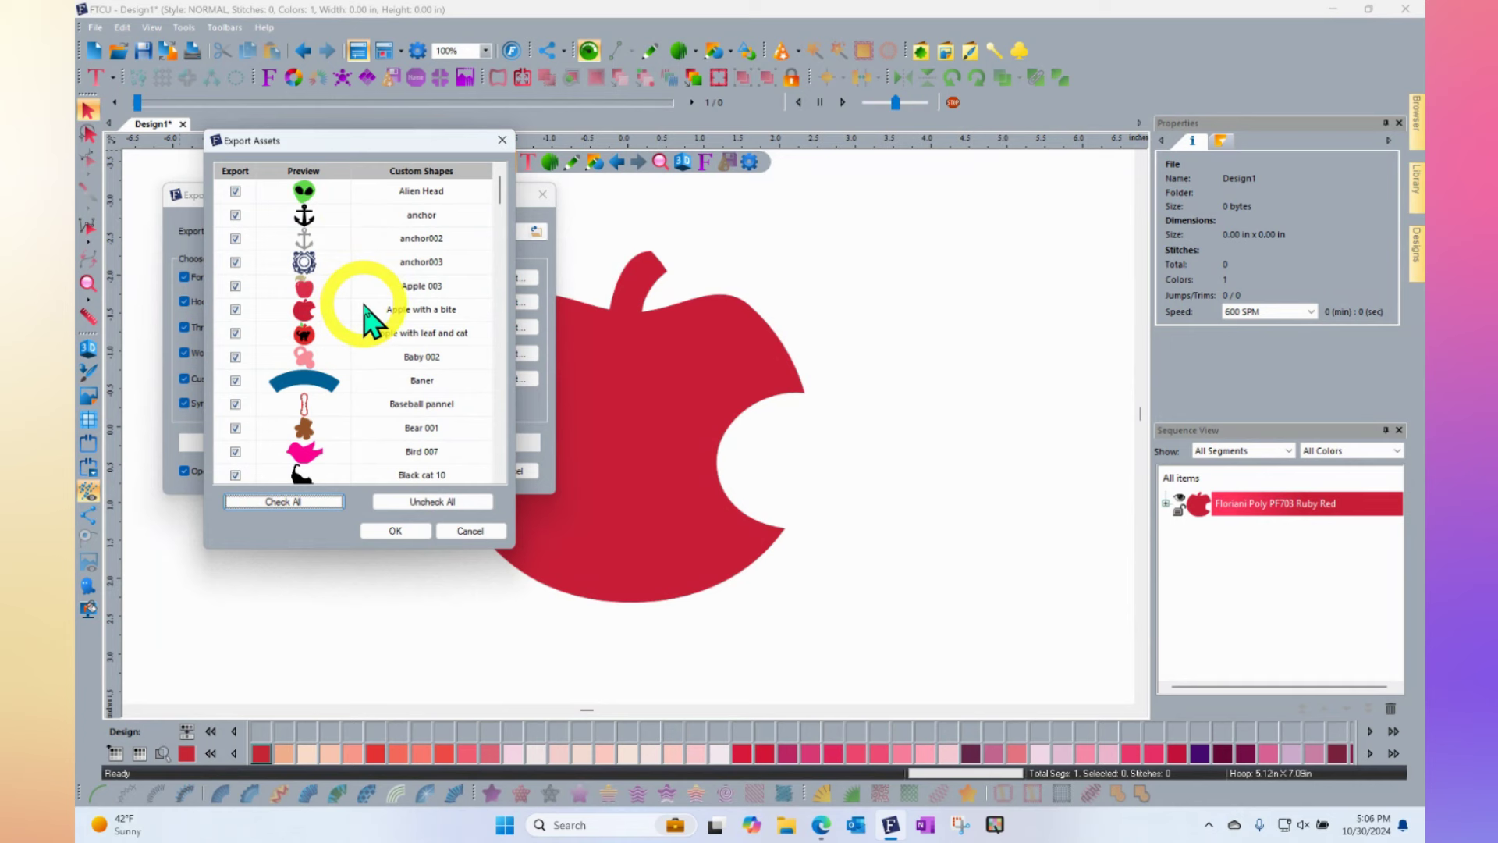
scroll(367, 324, "down", 1)
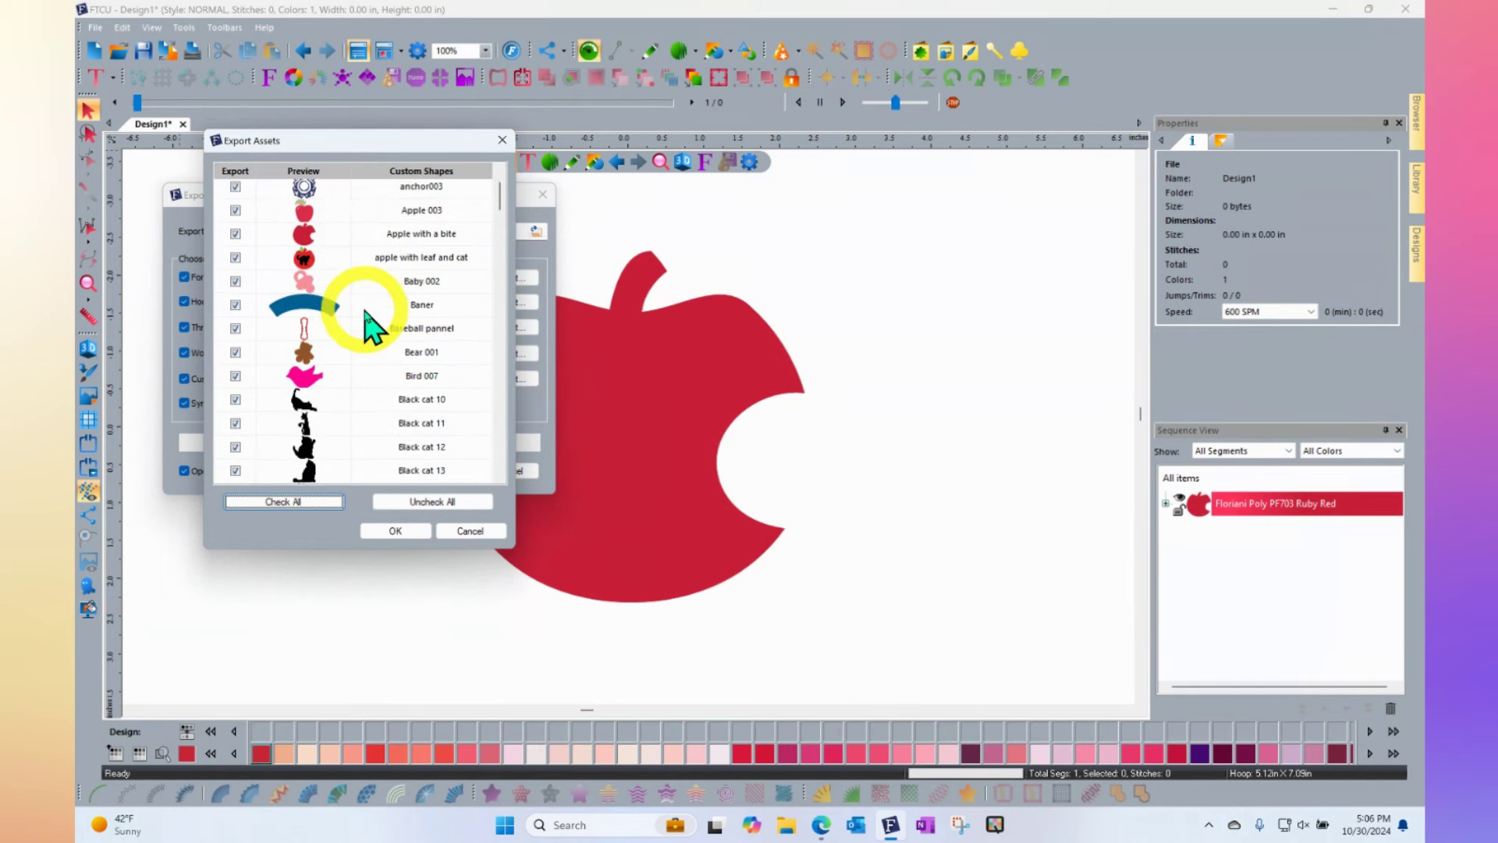
scroll(367, 324, "down", 2)
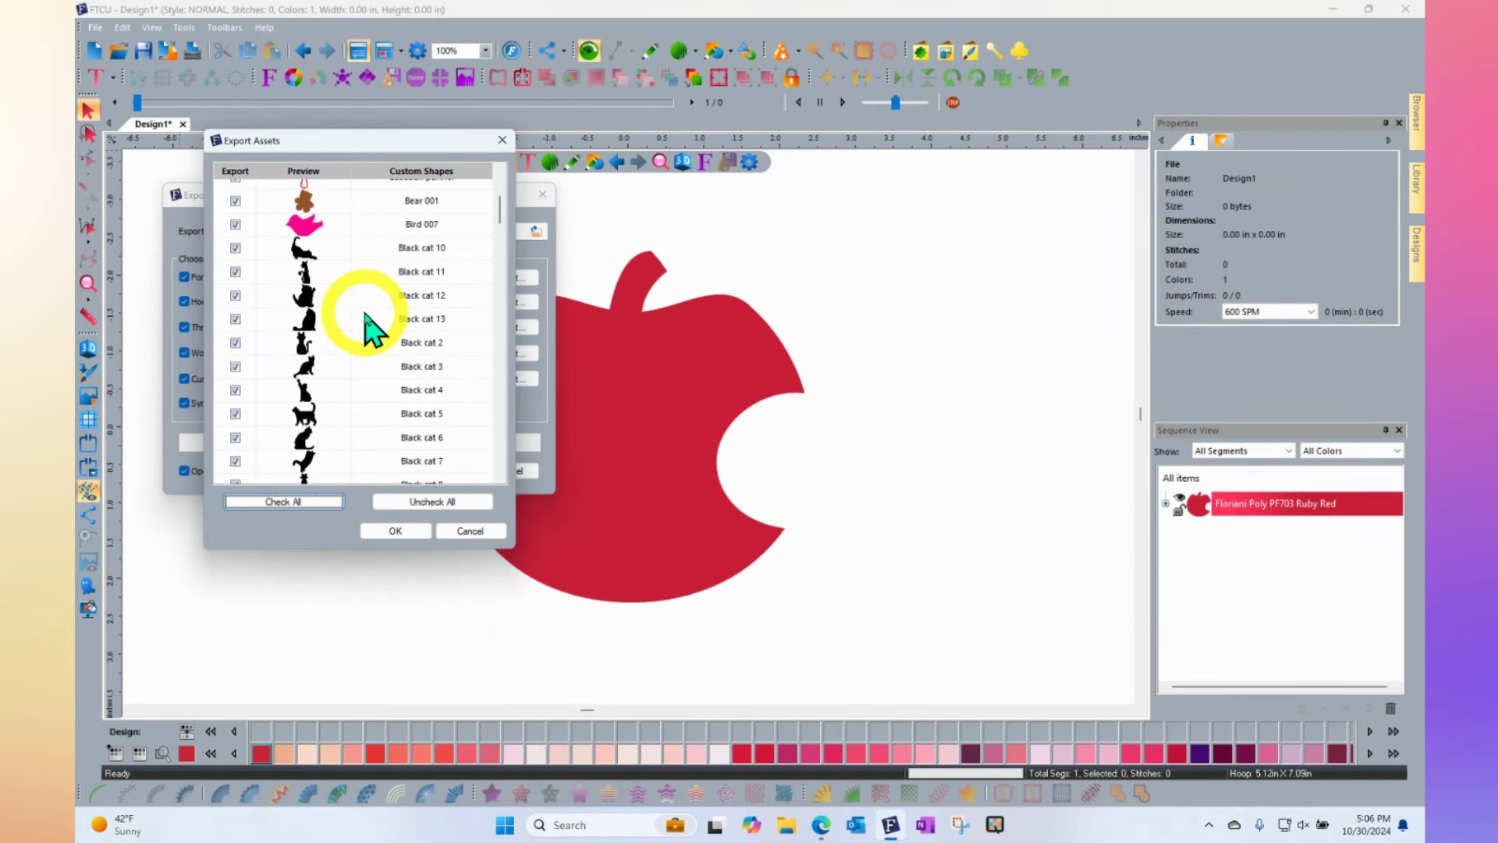
scroll(367, 324, "down", 3)
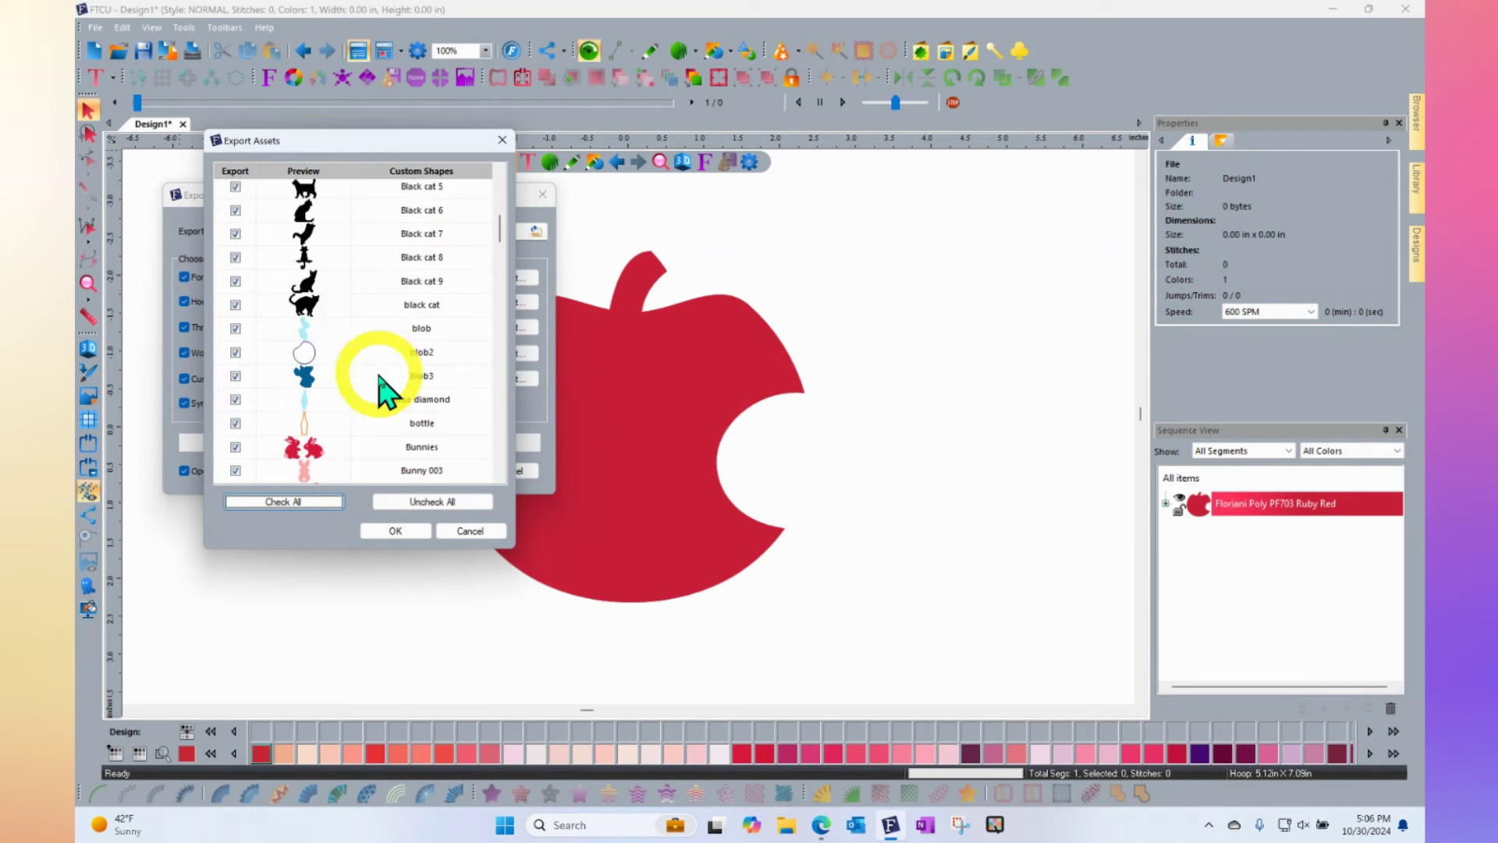
scroll(383, 390, "down", 2)
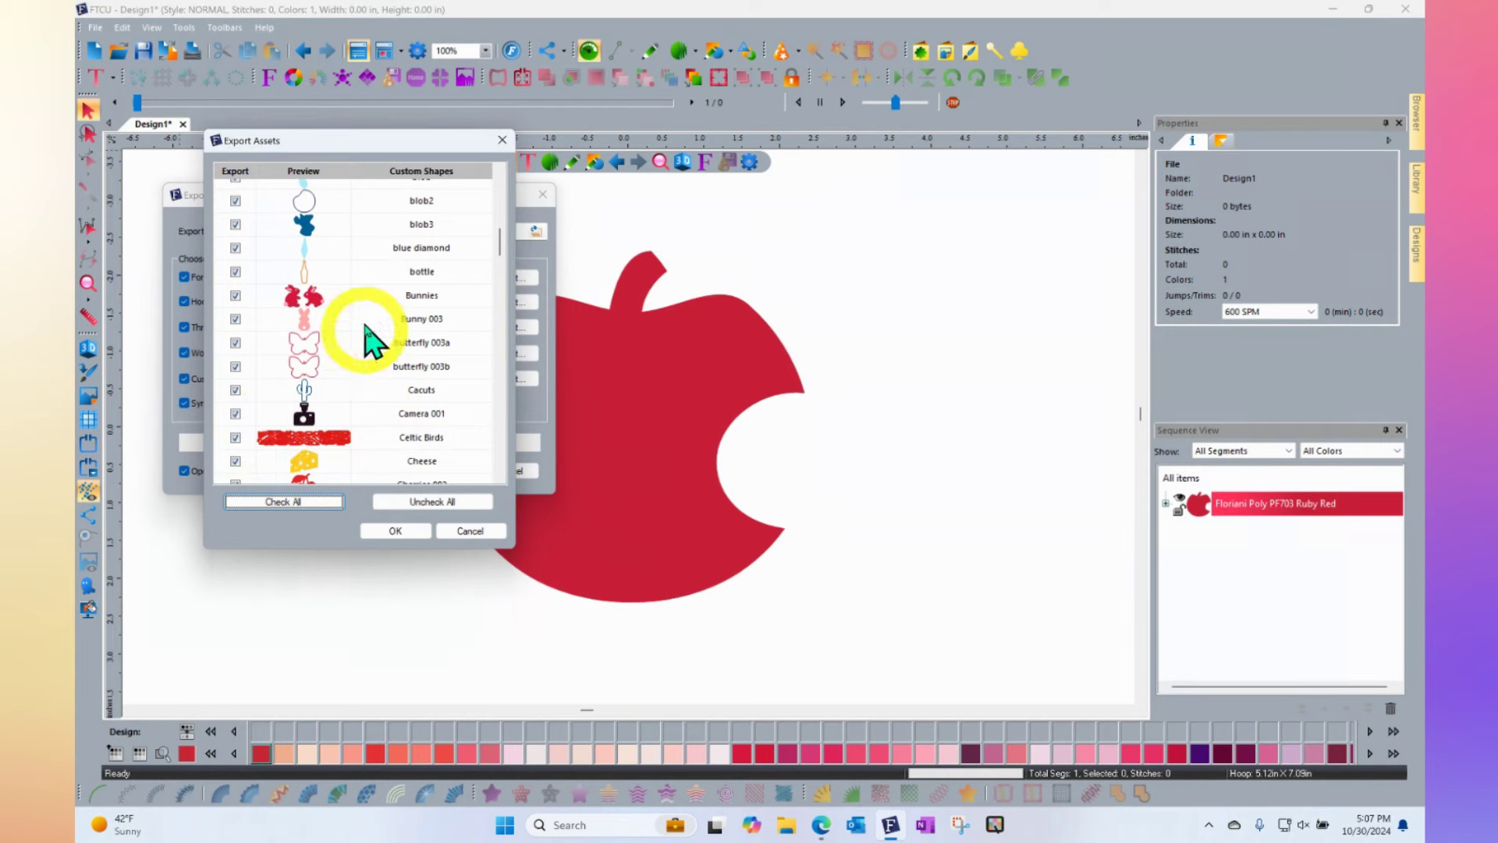
left_click_drag(381, 142, 755, 141)
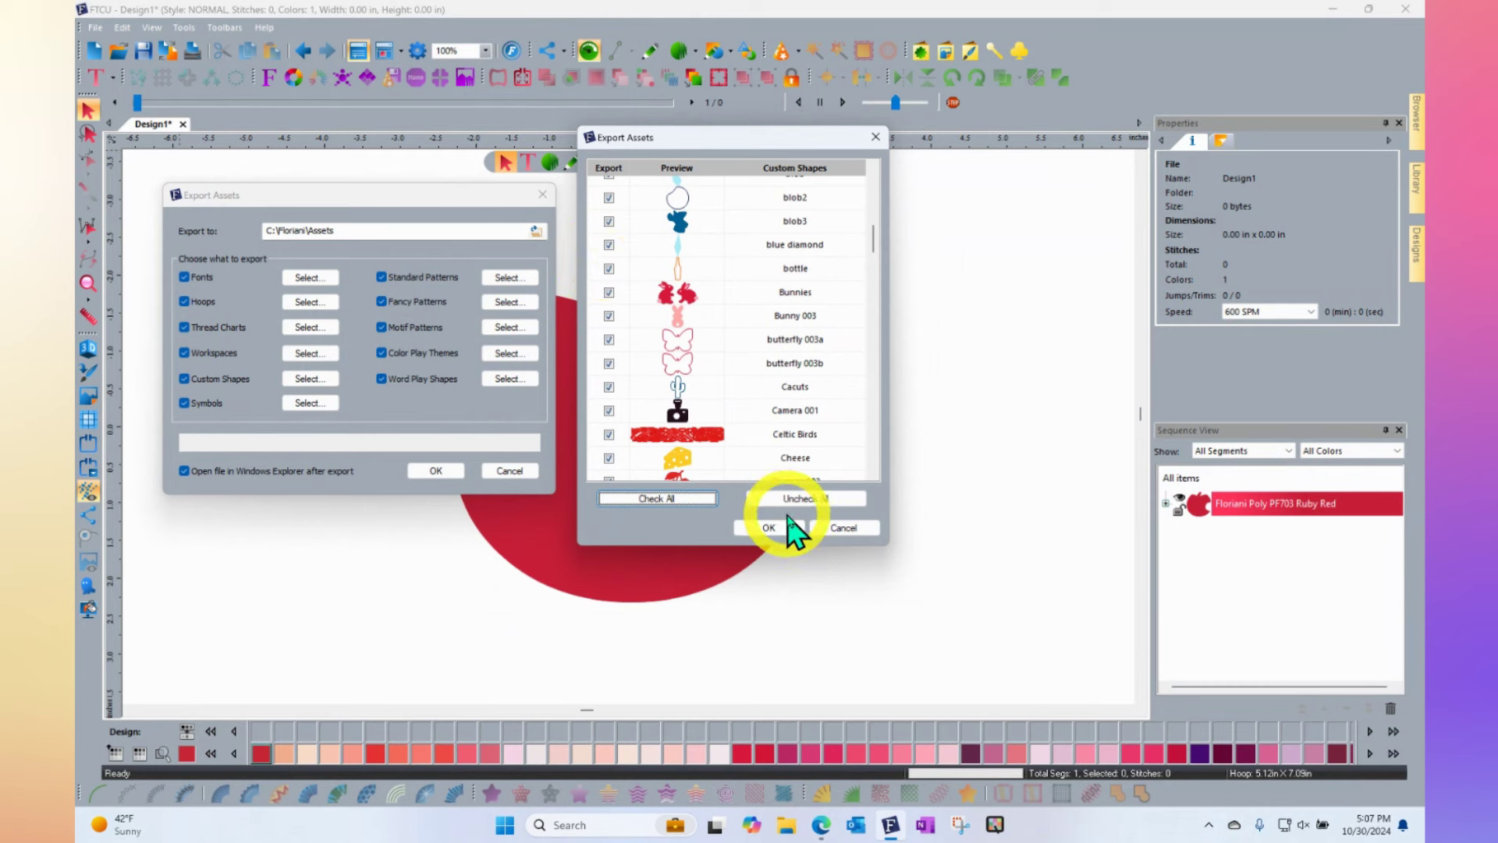
left_click(802, 500)
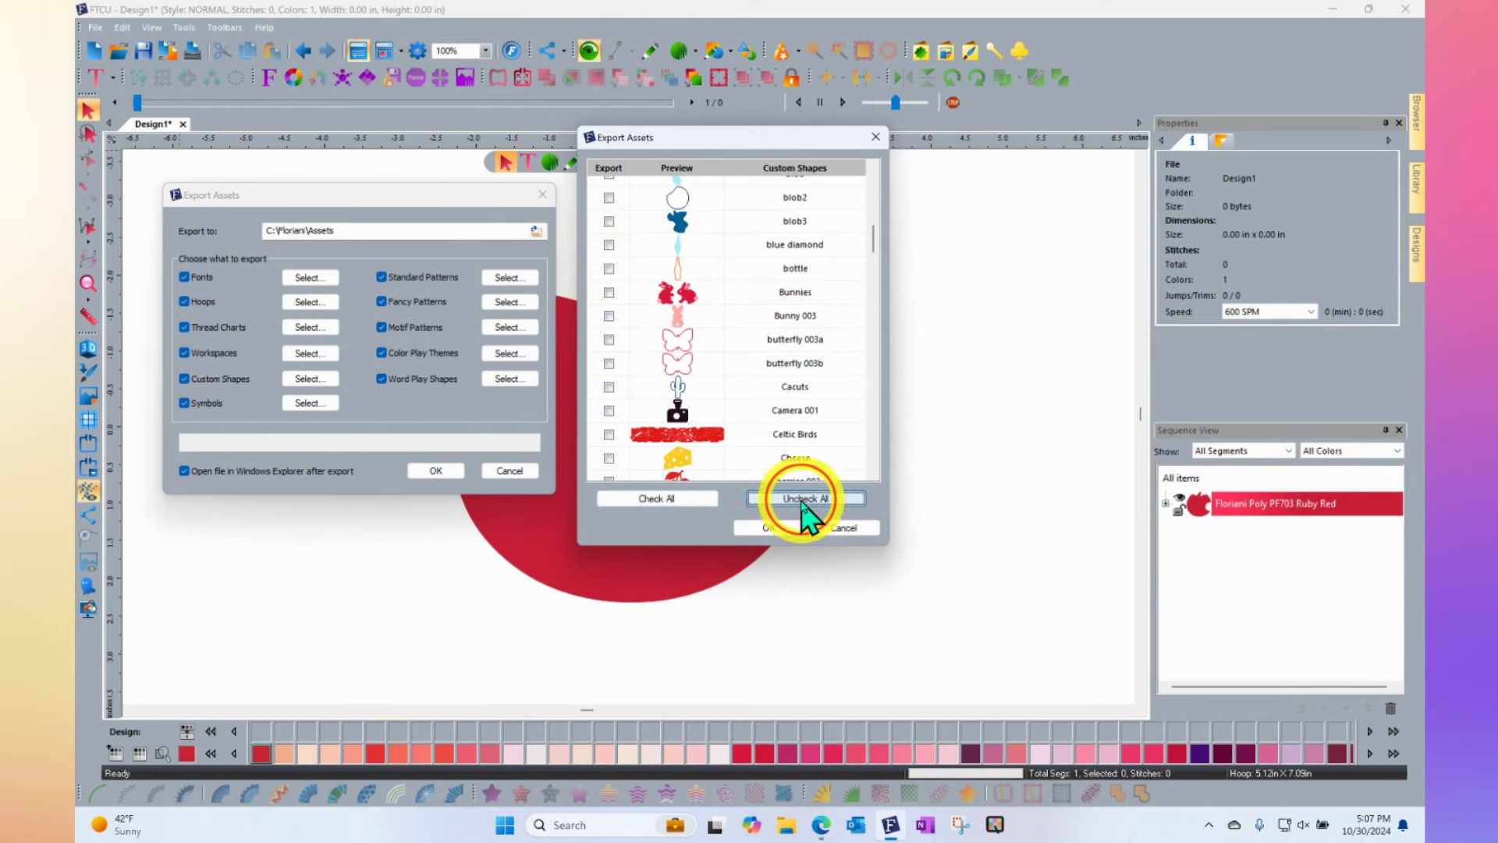
left_click(609, 244)
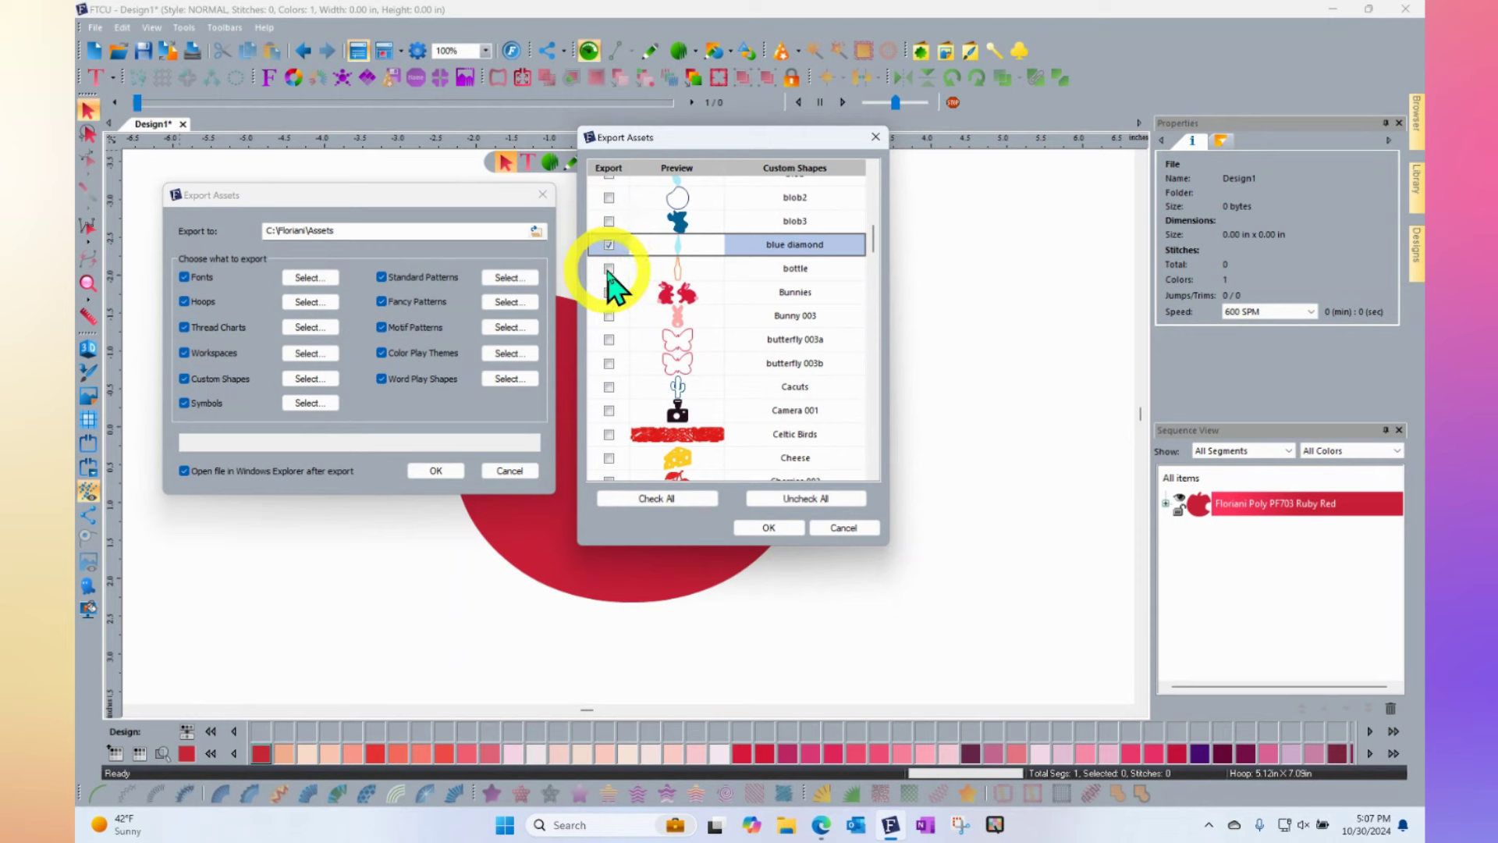
left_click(609, 268)
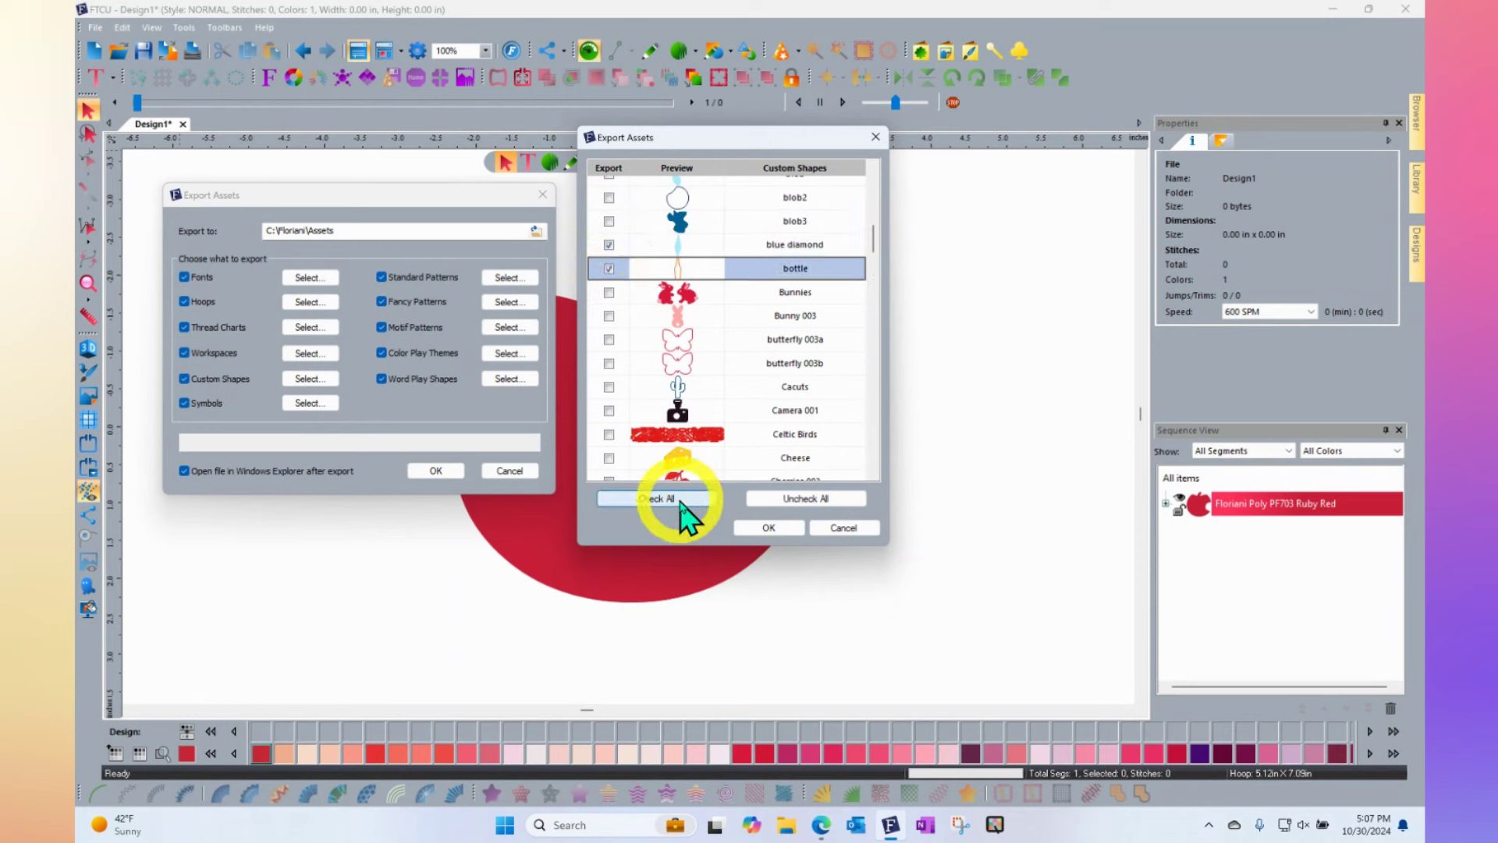
left_click(771, 531)
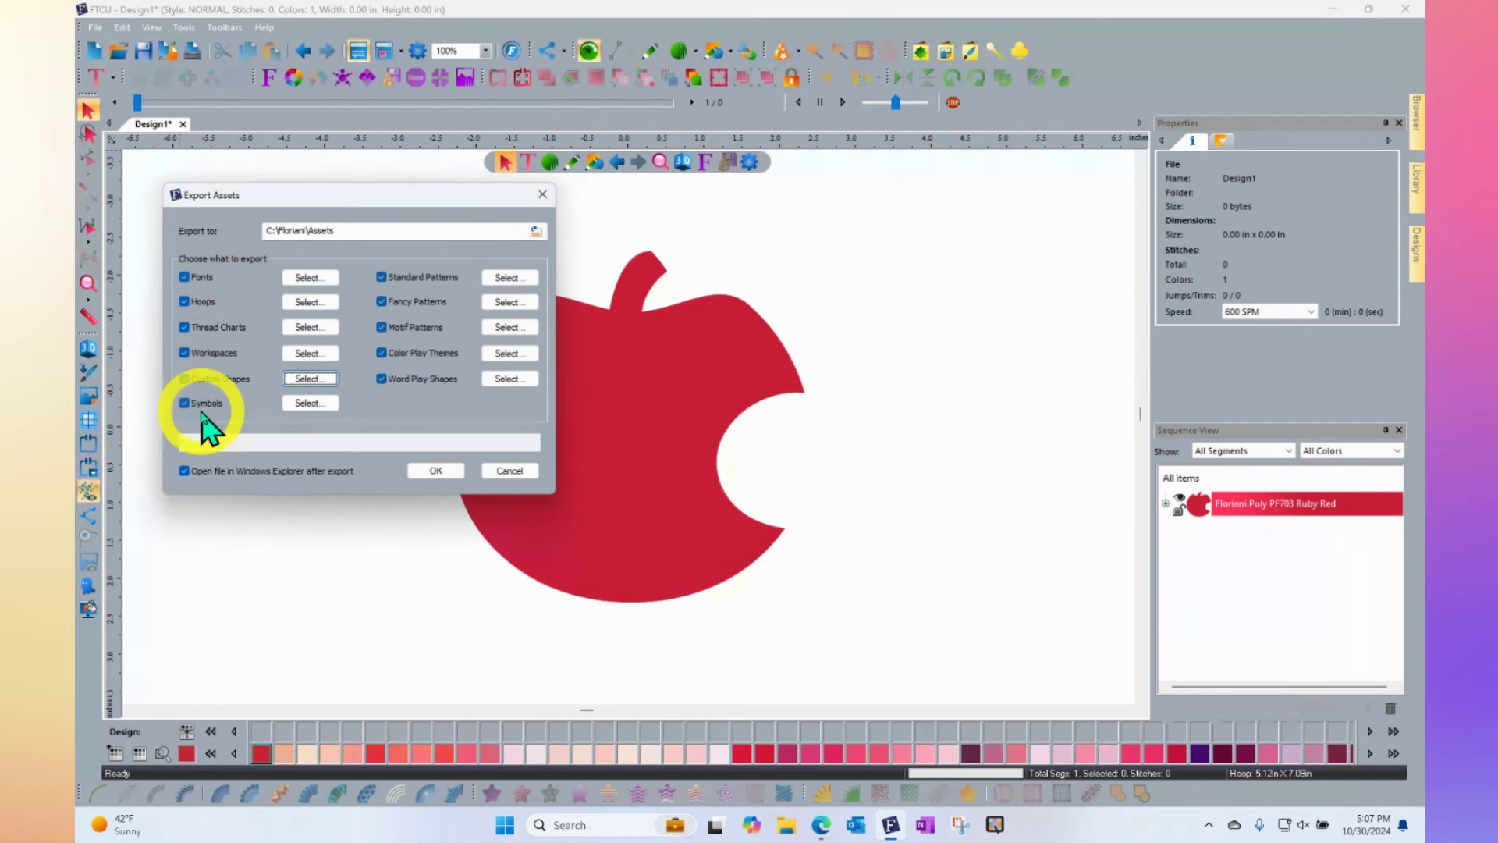
Export the chosen assets to C:\Floriani\Assets and reposition the File Explorer window showing the exported file
left_click(438, 474)
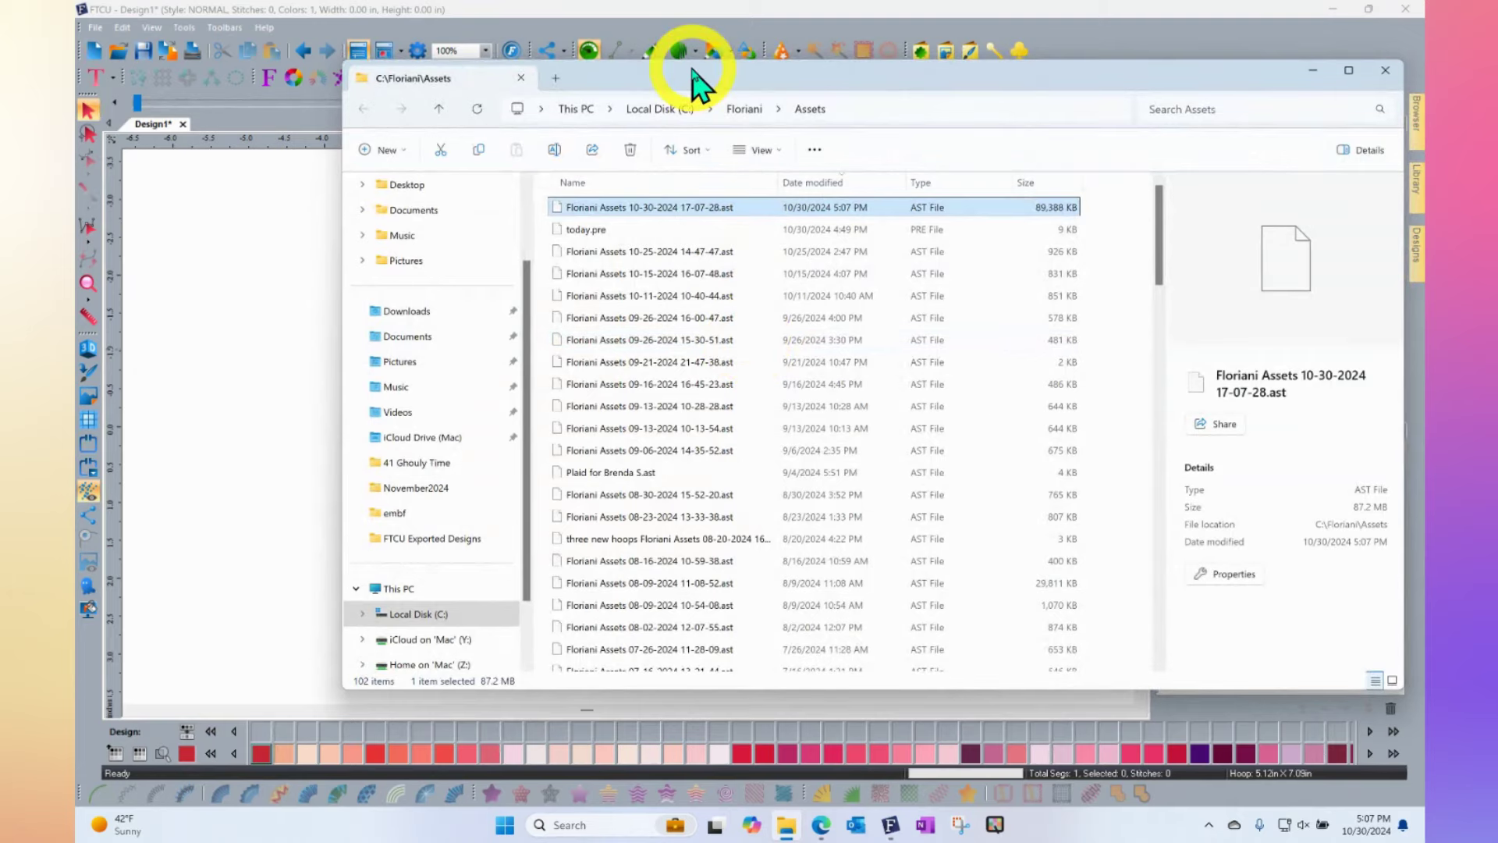
left_click_drag(689, 76, 460, 18)
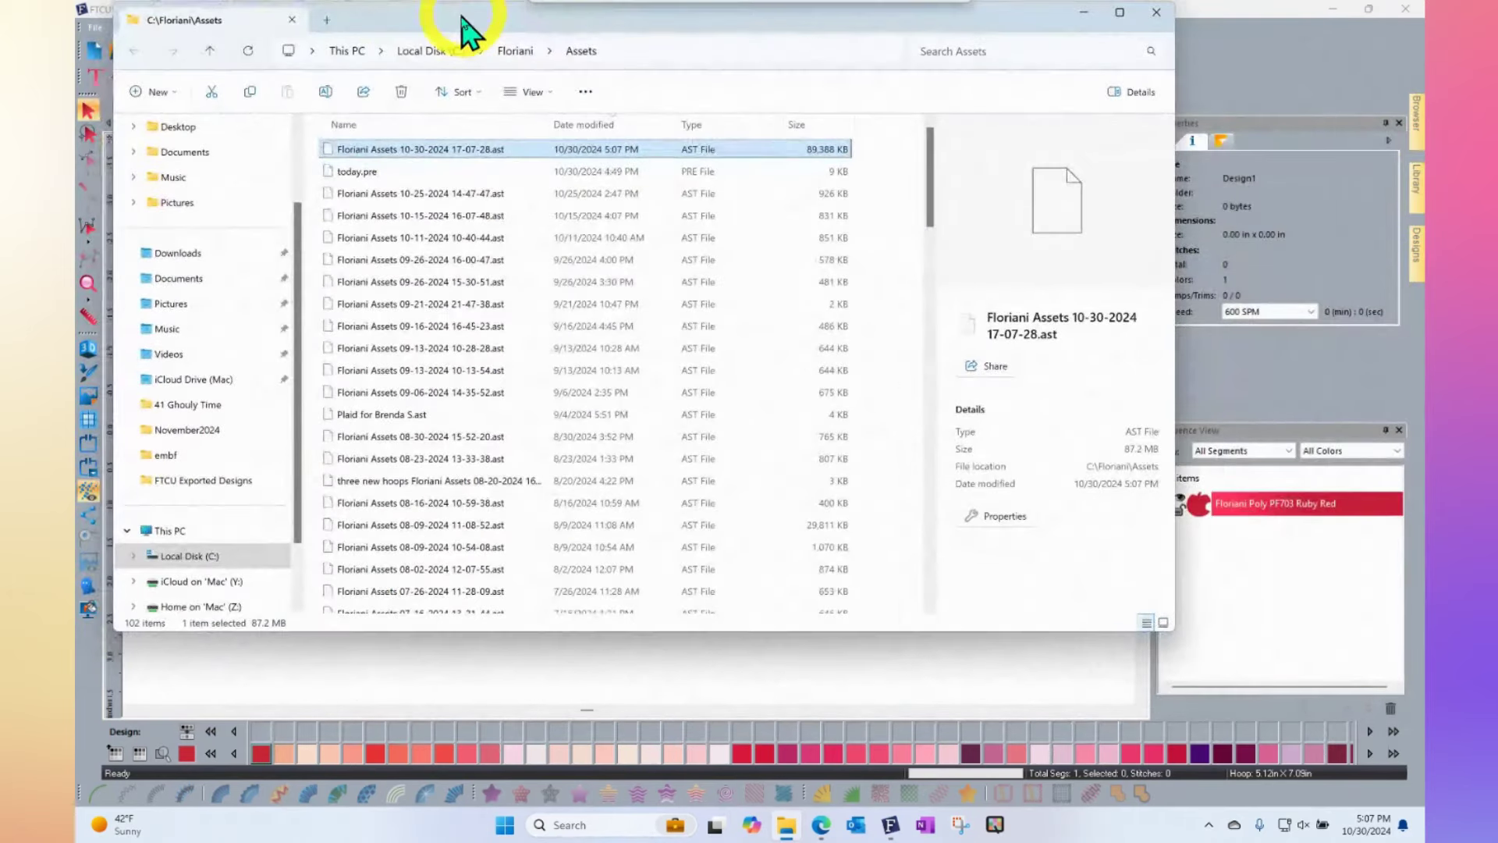
Browse from Local Disk (C:) into the Floriani folder and view the contents of its Designs folder
left_click(191, 556)
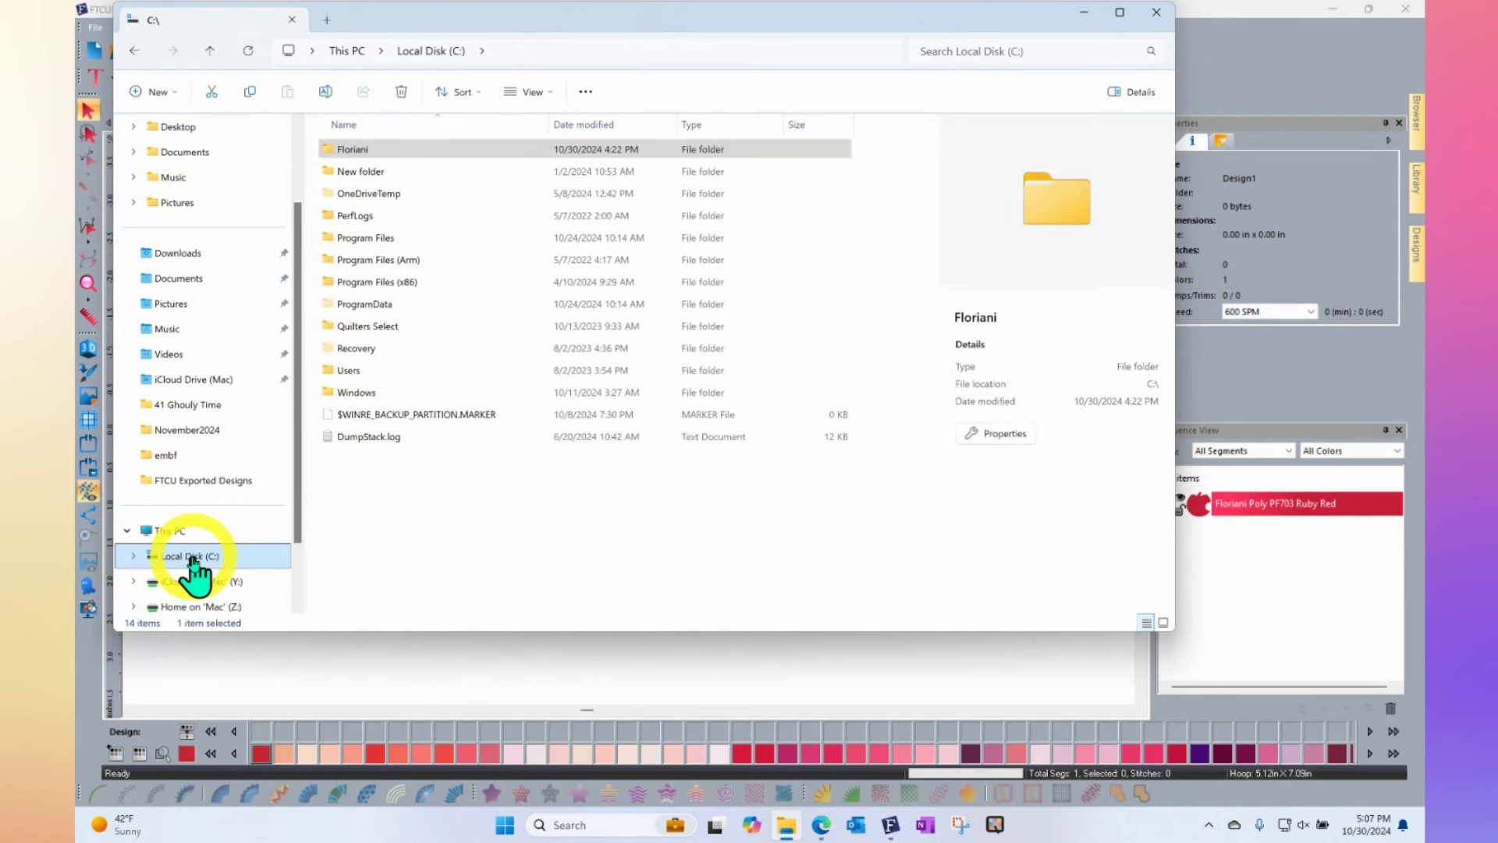
left_click(358, 152)
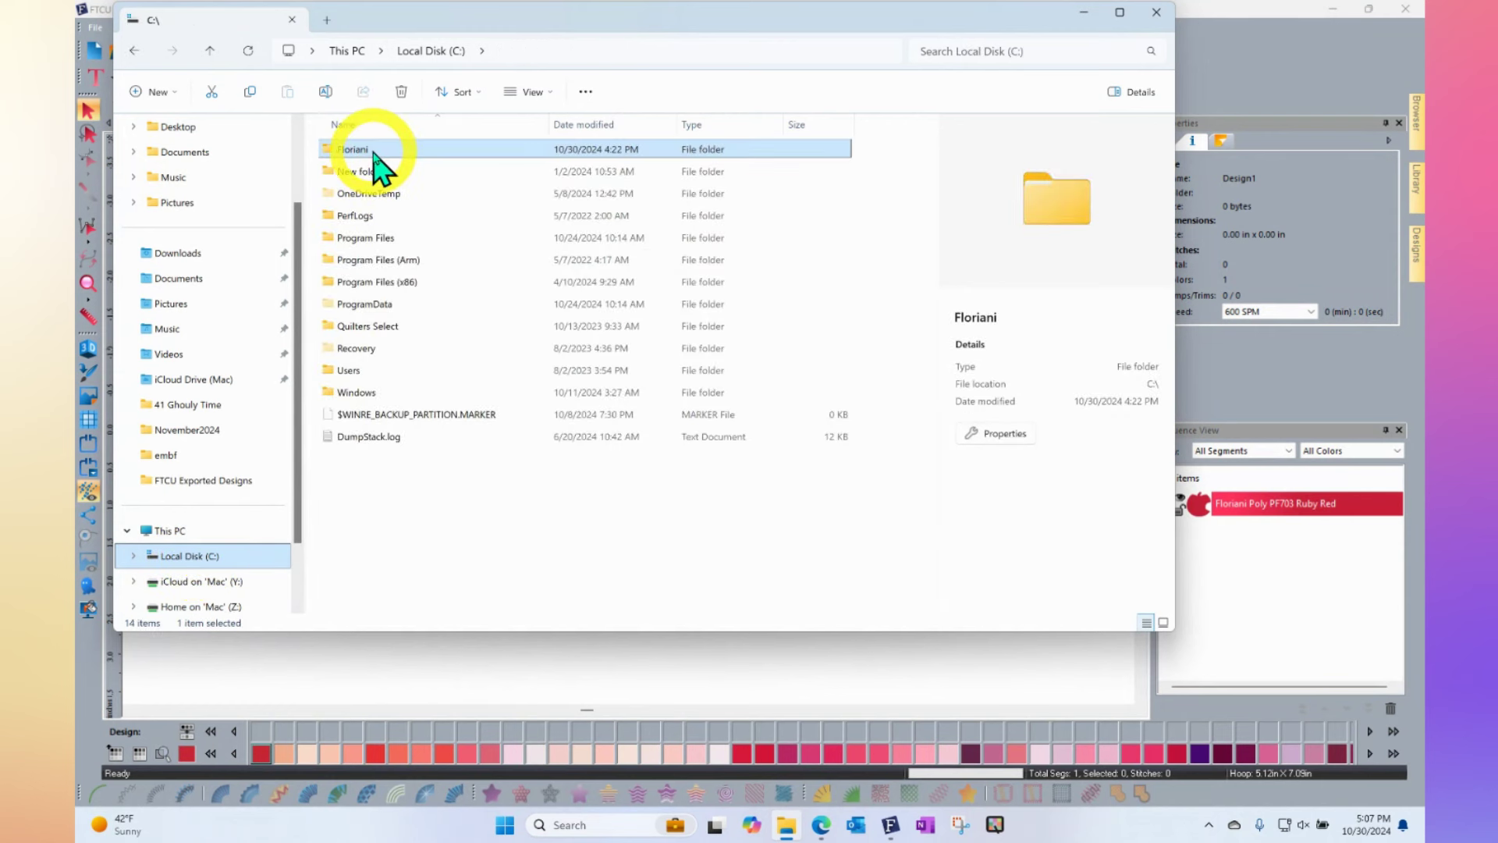
double_click(365, 153)
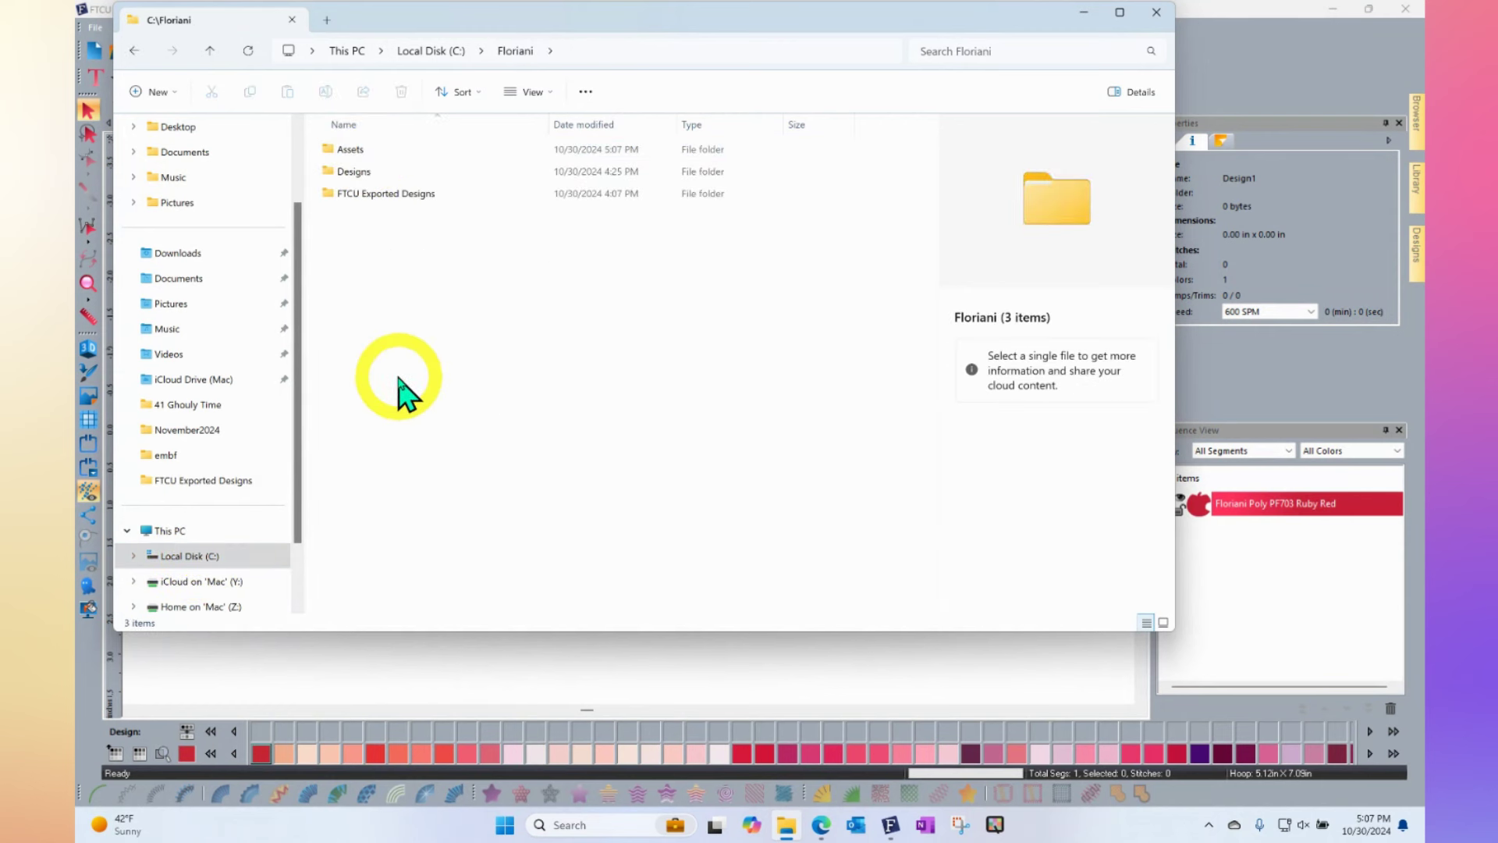
left_click(365, 179)
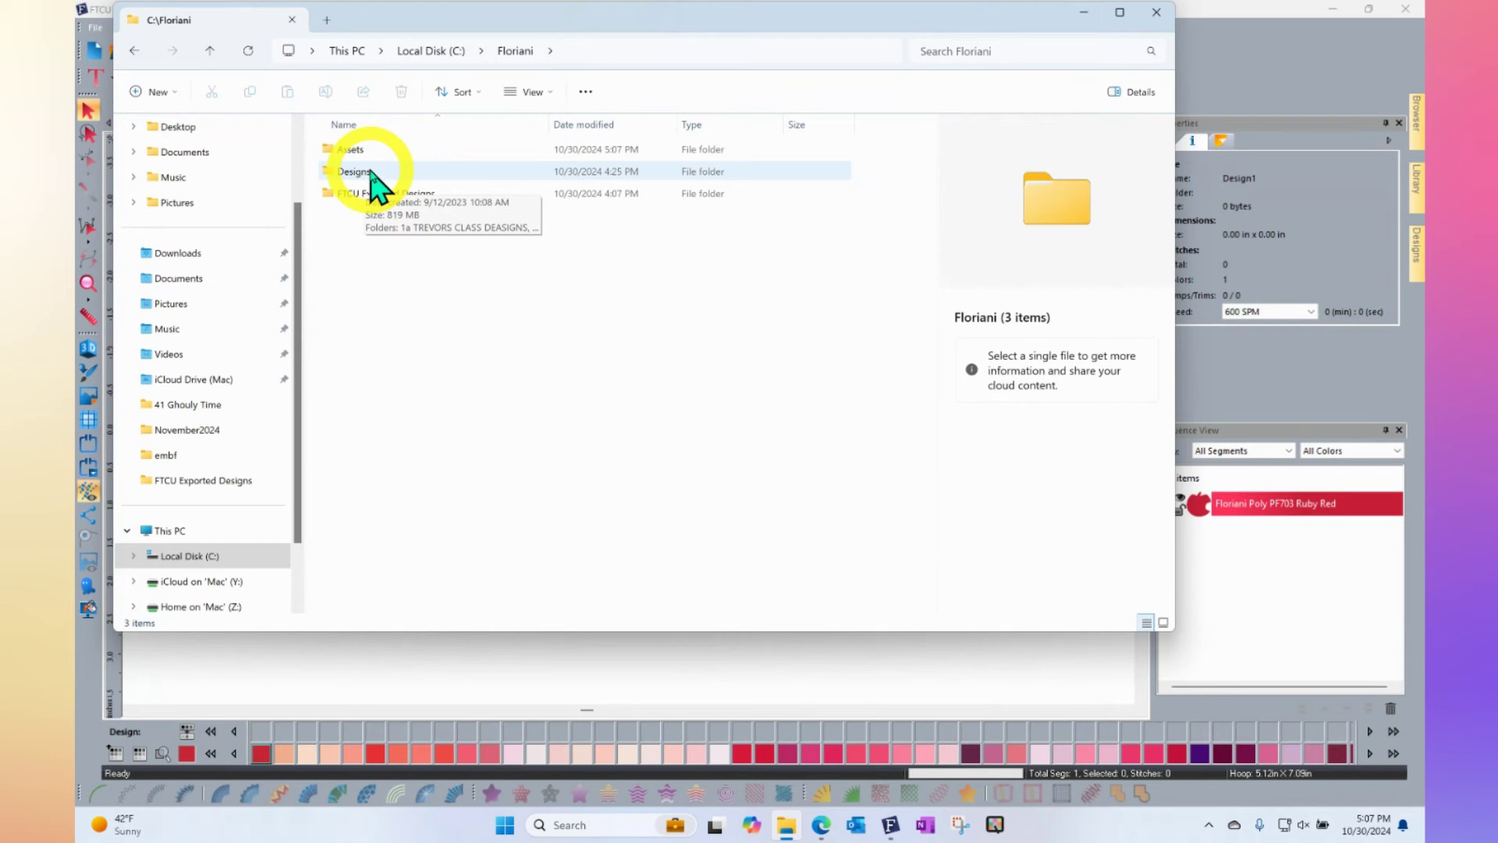
double_click(372, 176)
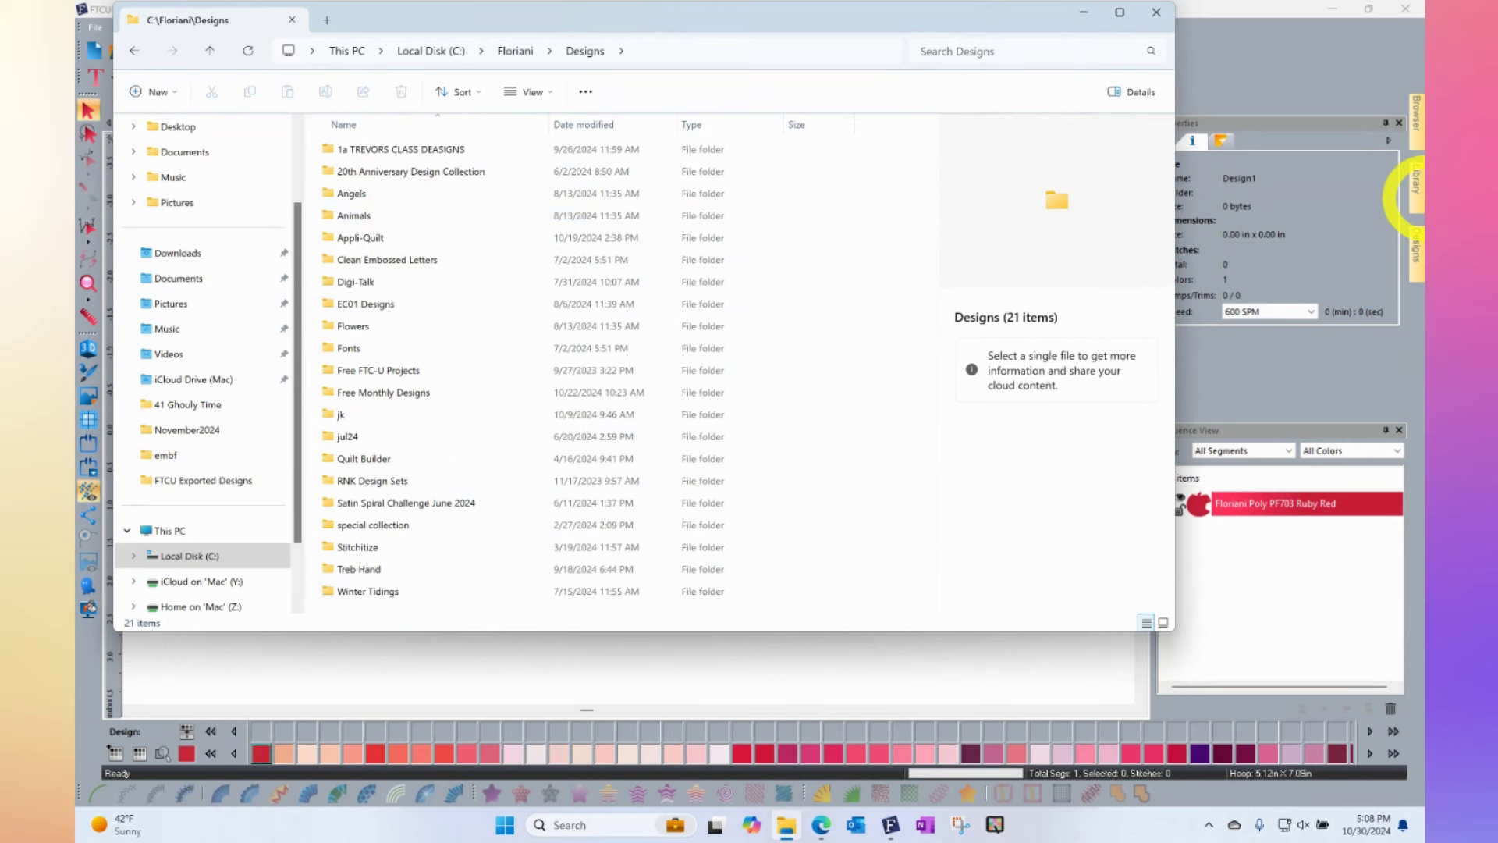
left_click(1417, 207)
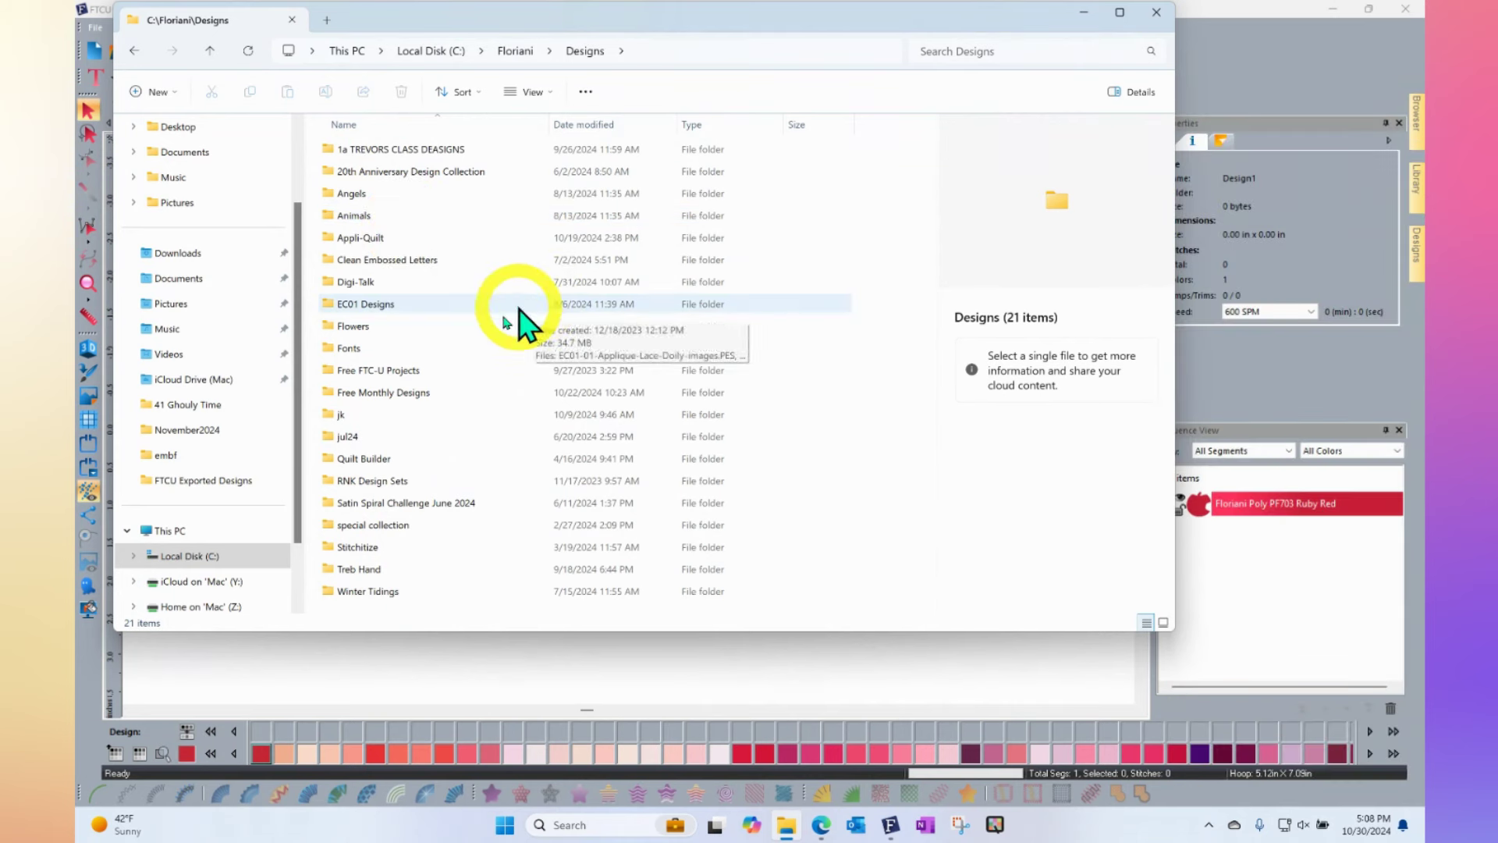
Return to the Floriani folder, view the files in its Assets folder, and close File Explorer
left_click(519, 54)
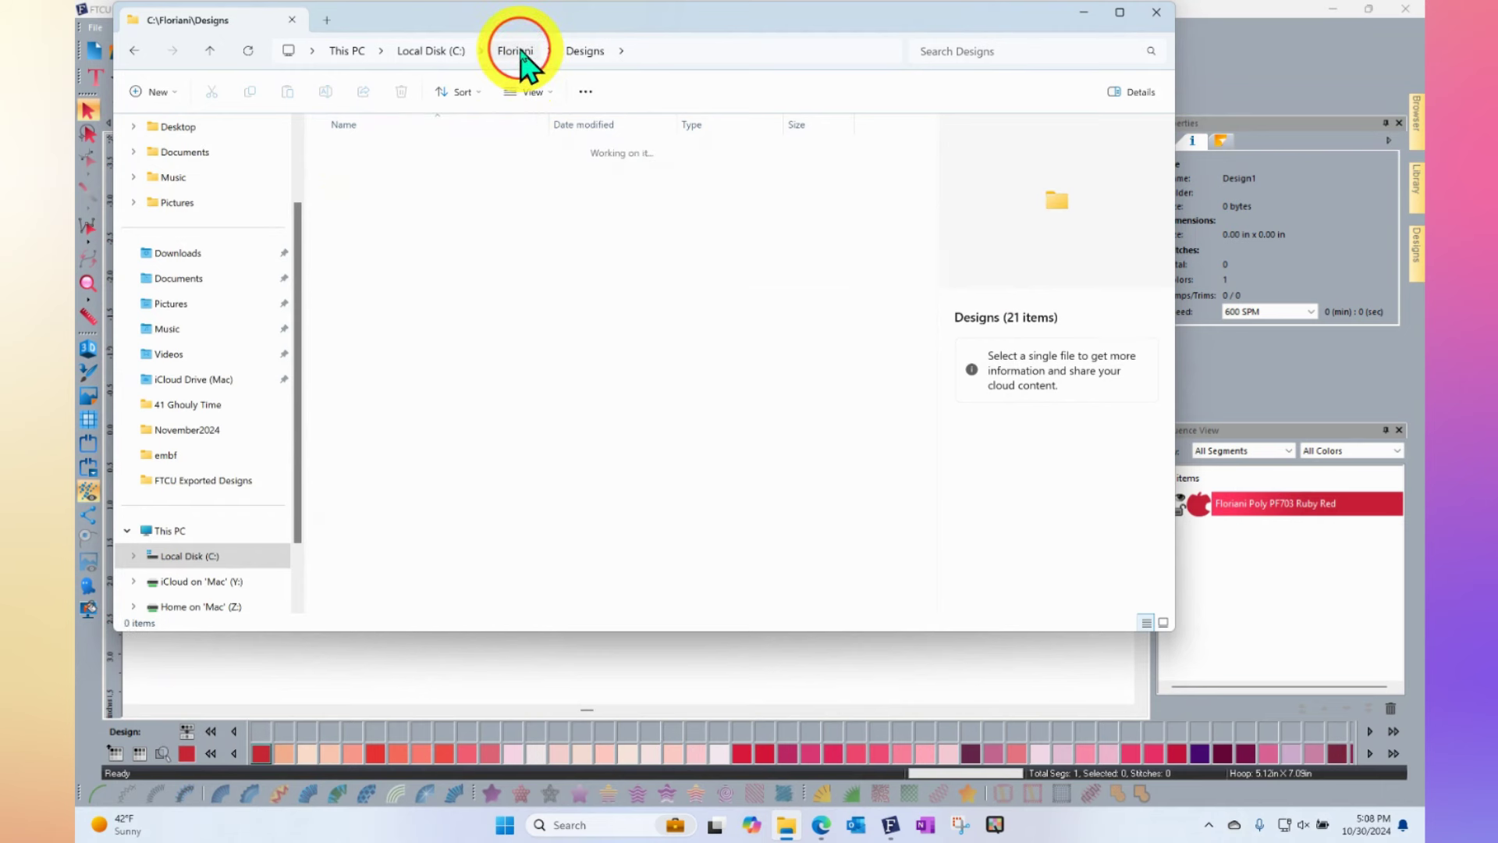
left_click(374, 349)
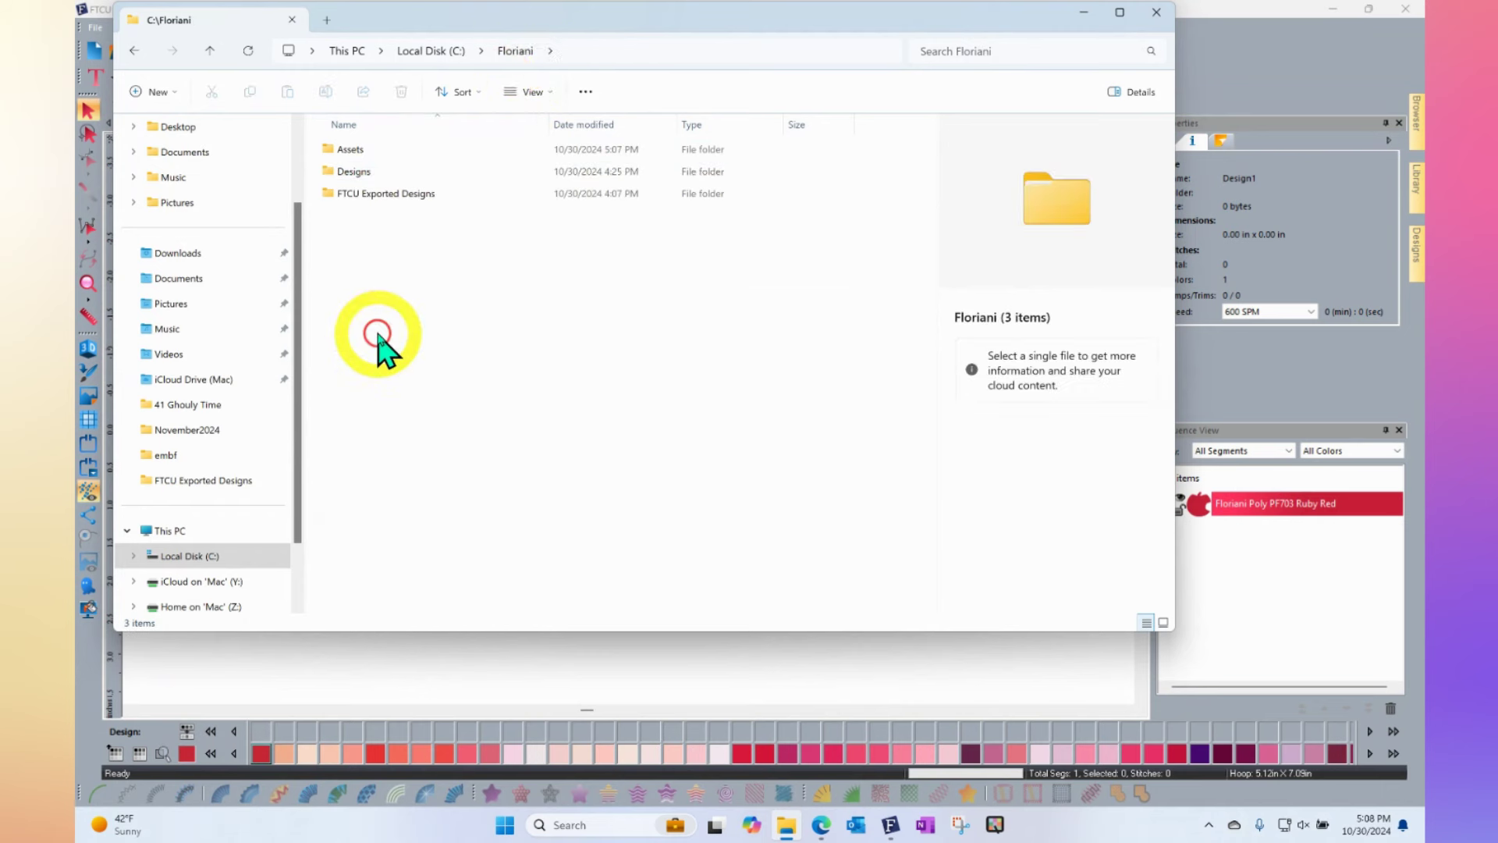
double_click(363, 152)
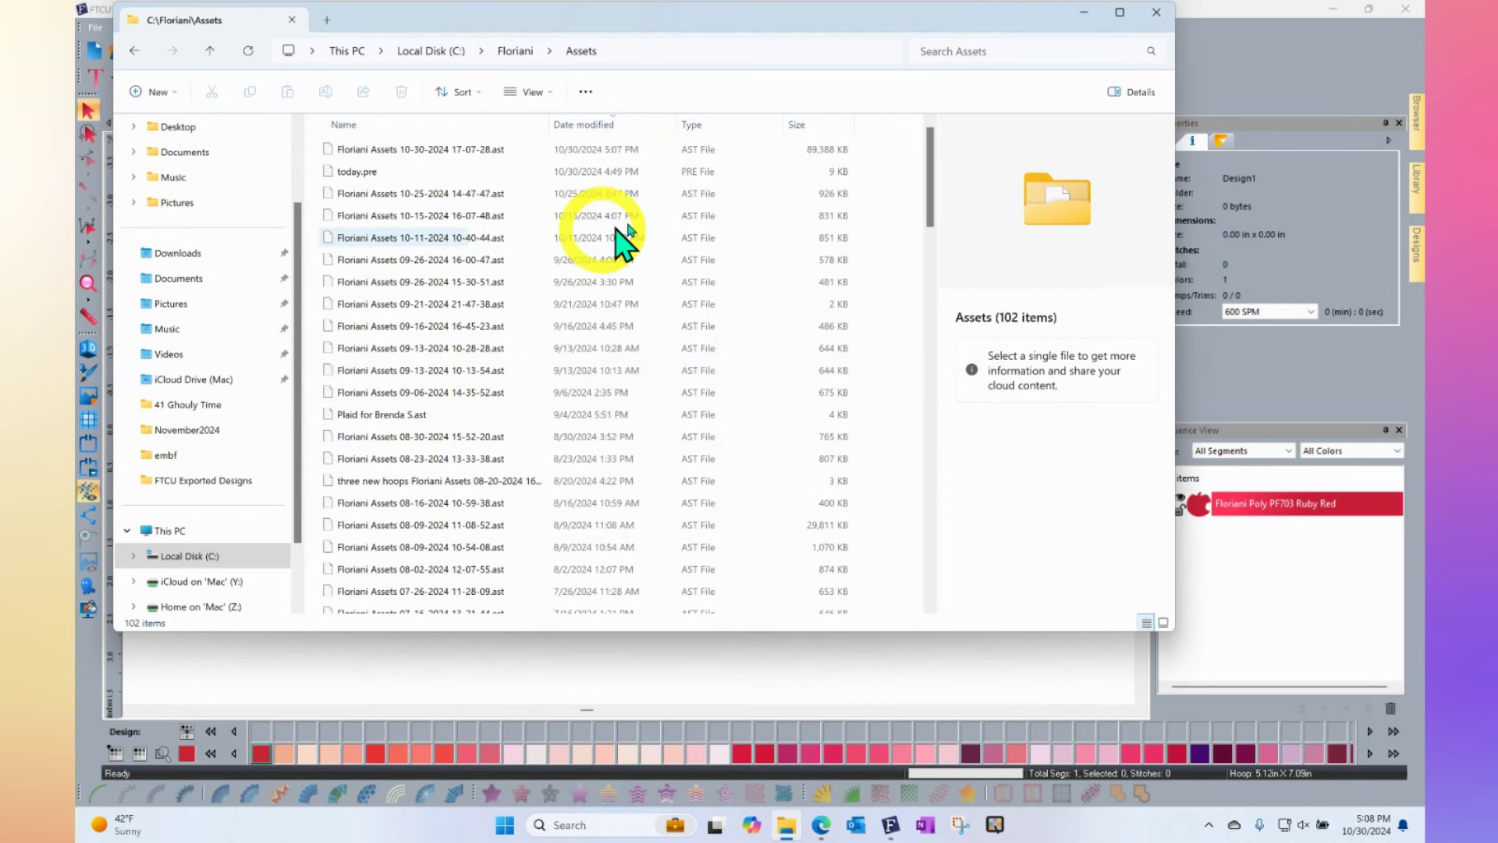
left_click(1157, 12)
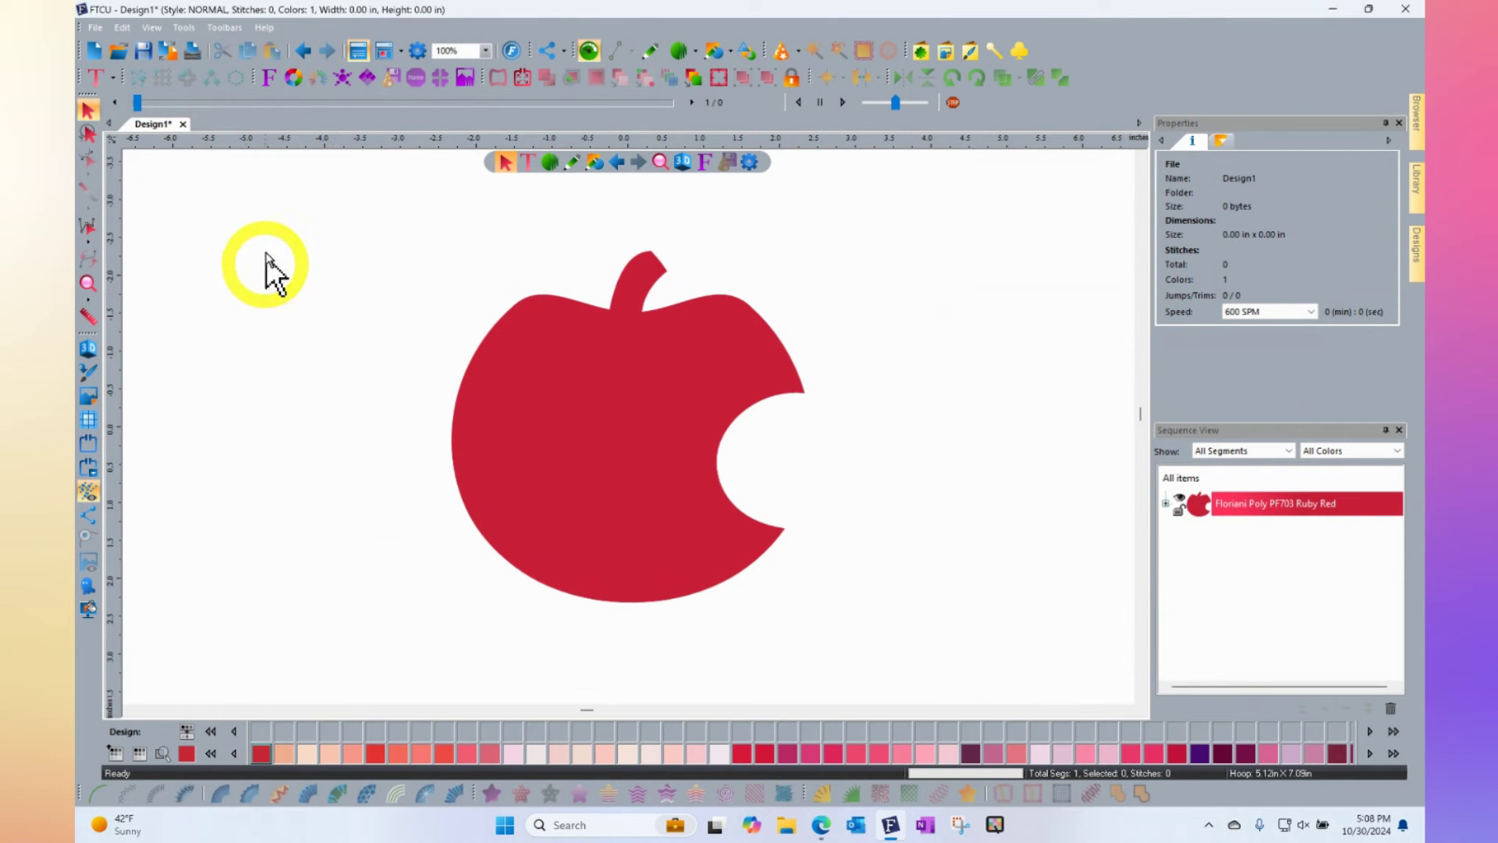
Start a design export and set its designs path to C:\Floriani\Designs, moving the dialog clear of the apple
left_click(184, 28)
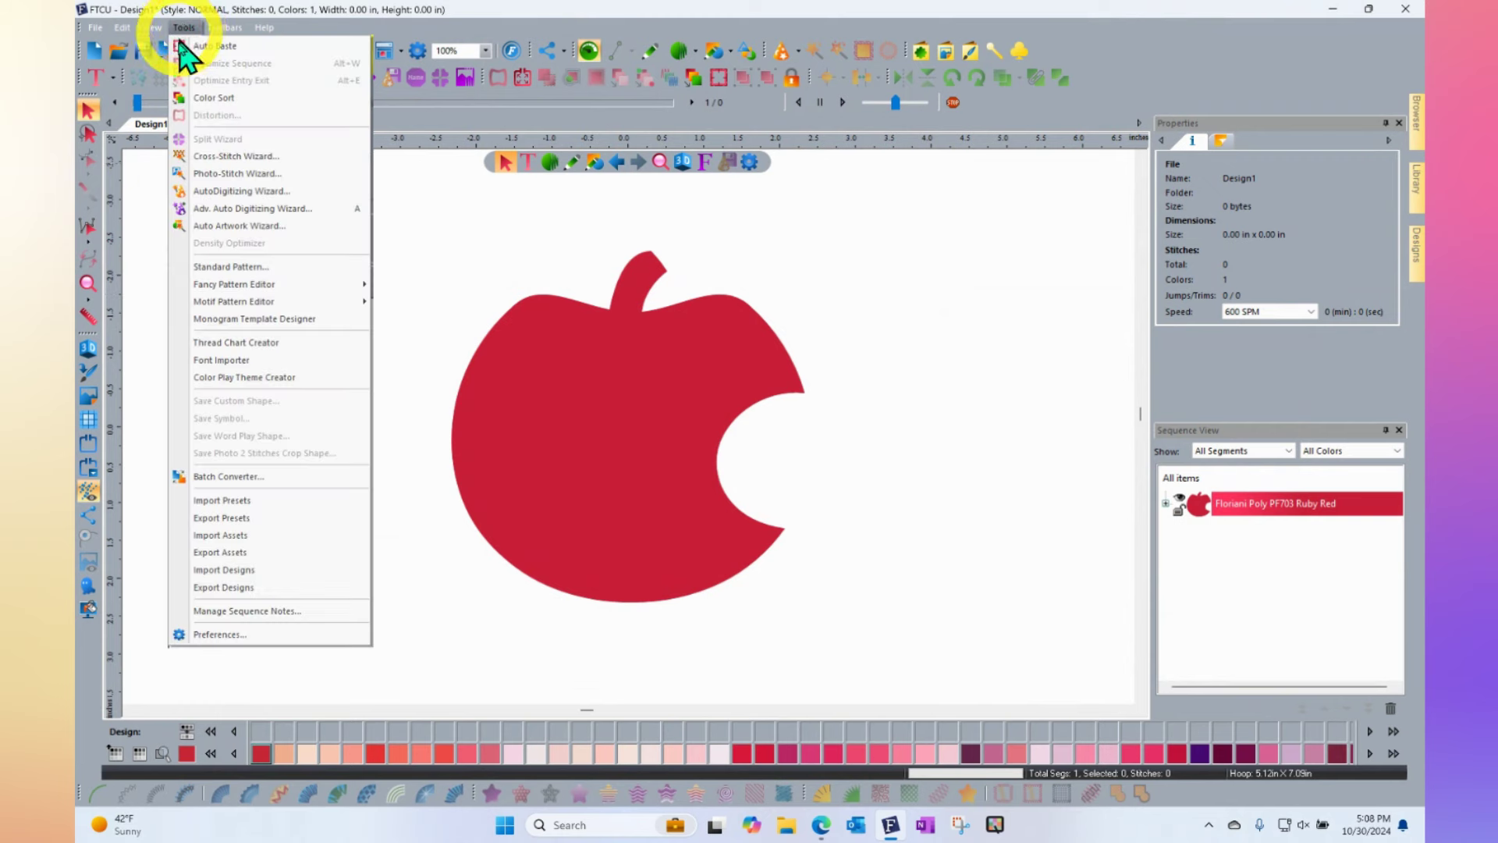
left_click(226, 587)
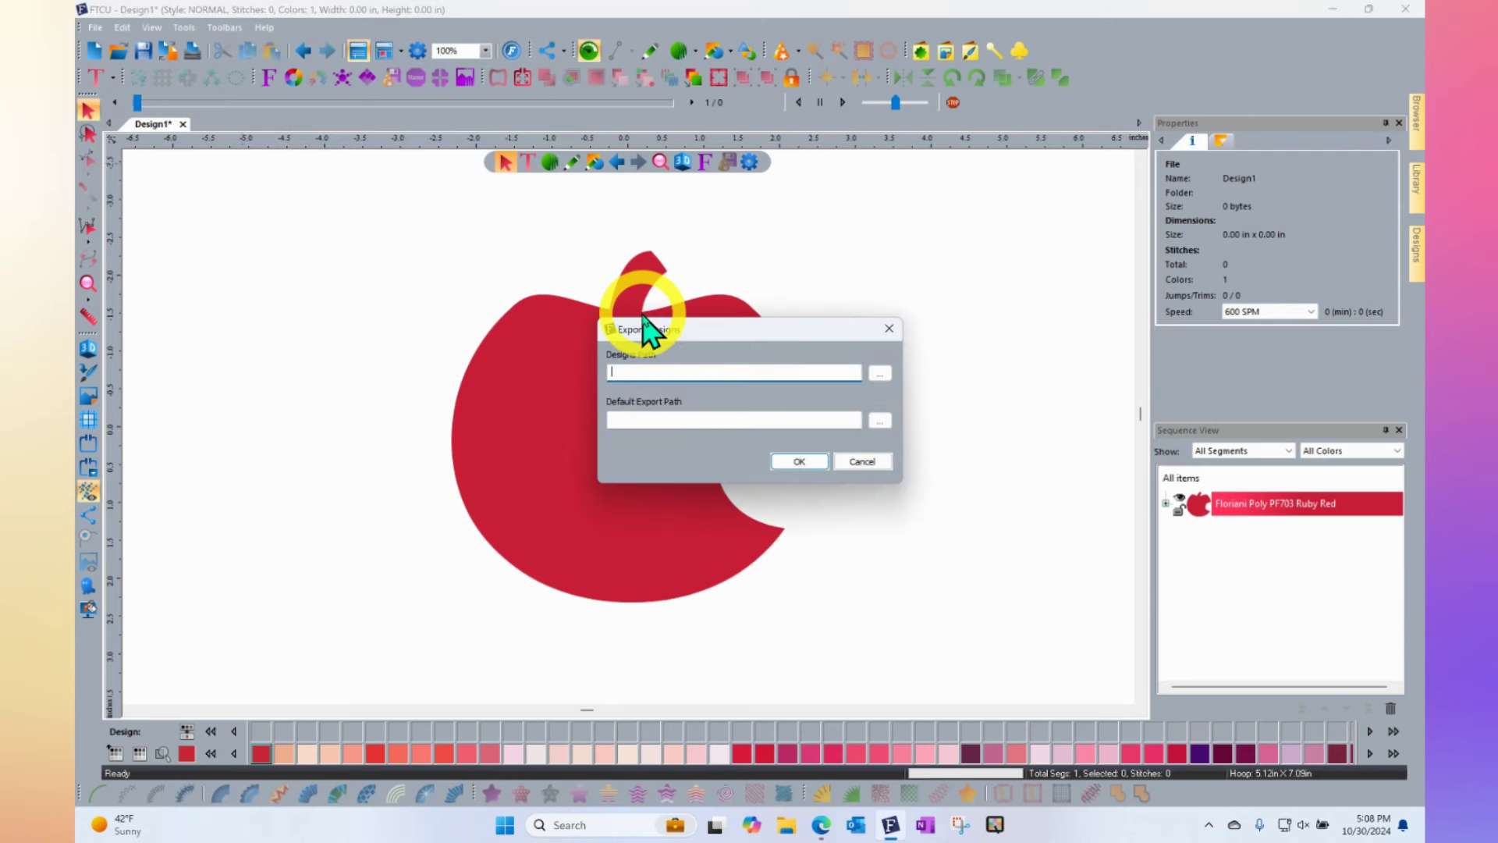
left_click_drag(763, 338, 418, 235)
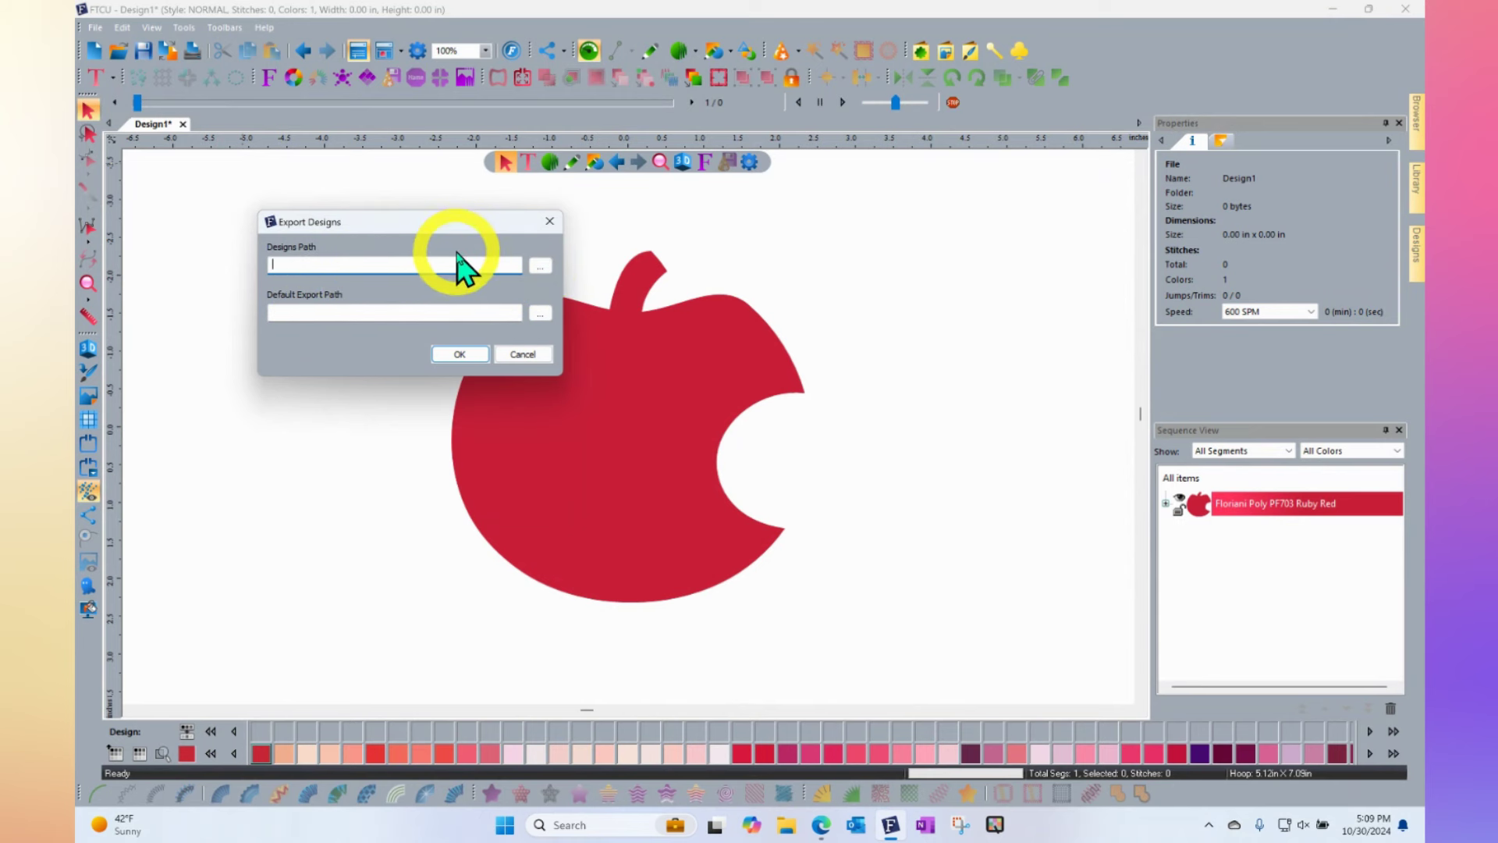
left_click(541, 267)
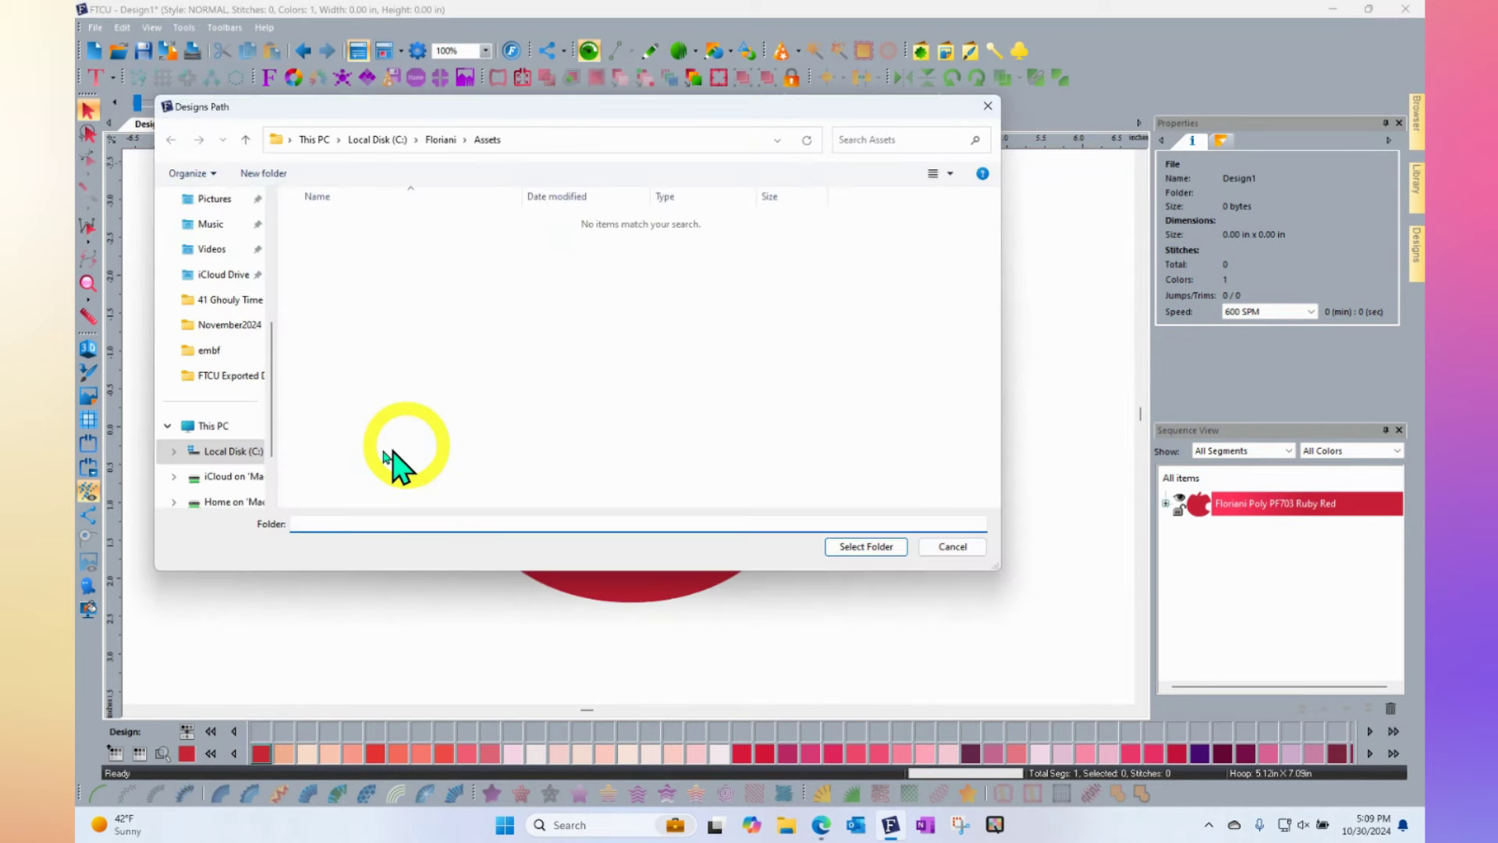
left_click(237, 454)
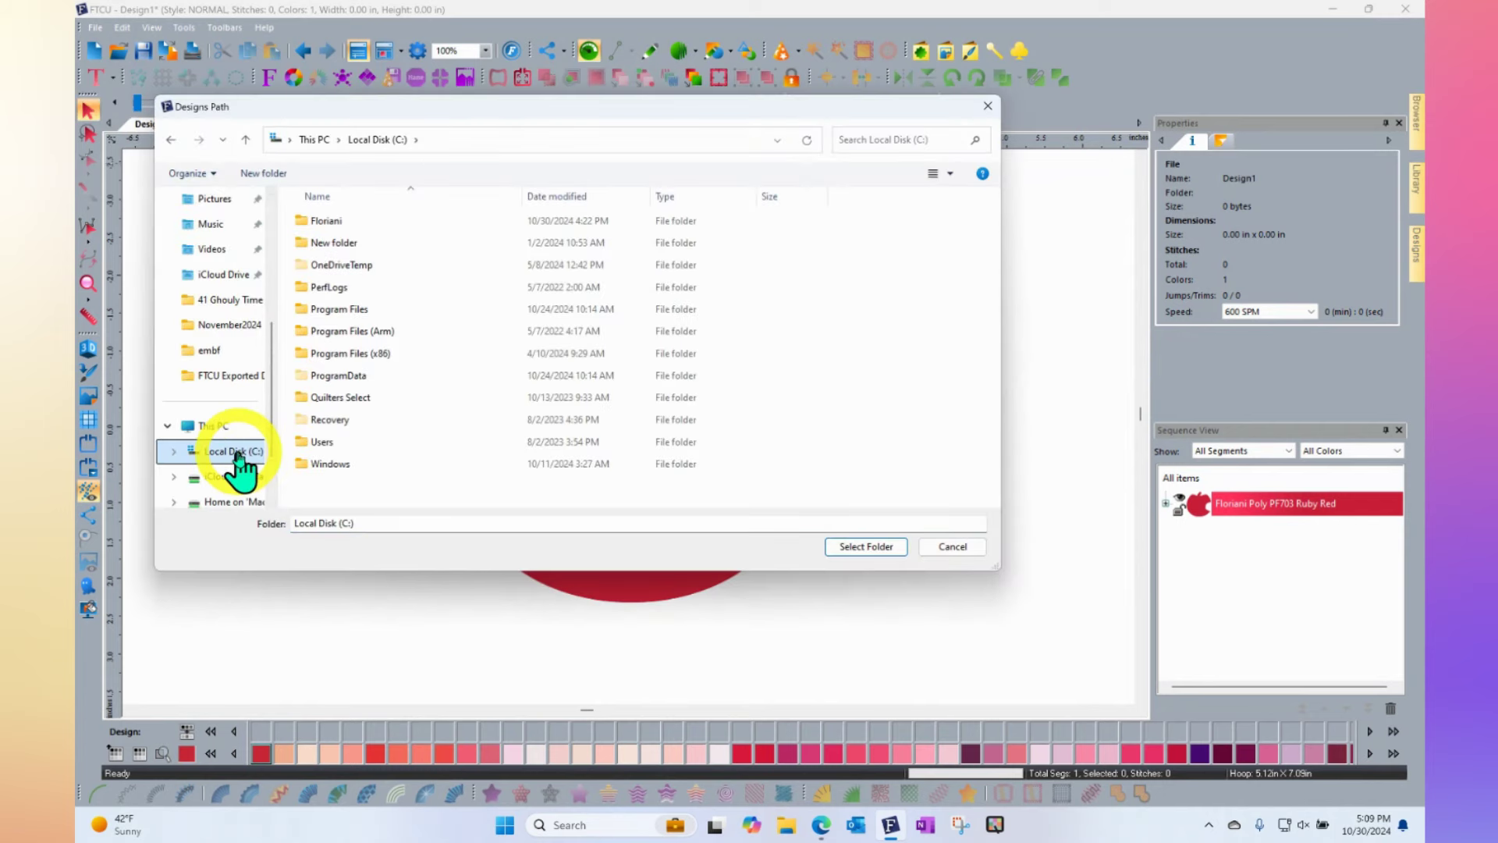
double_click(327, 222)
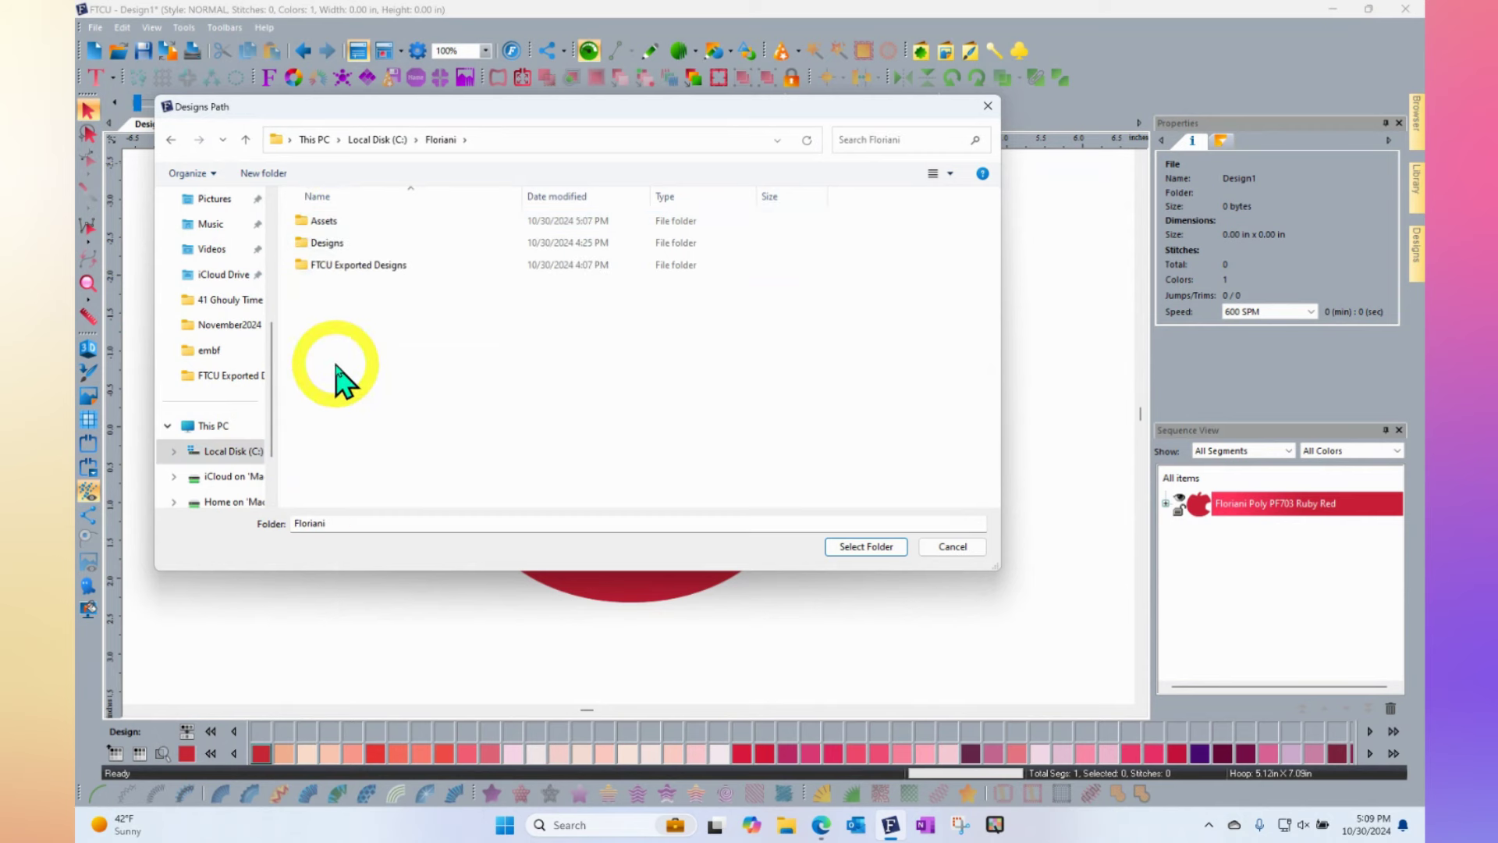
double_click(326, 242)
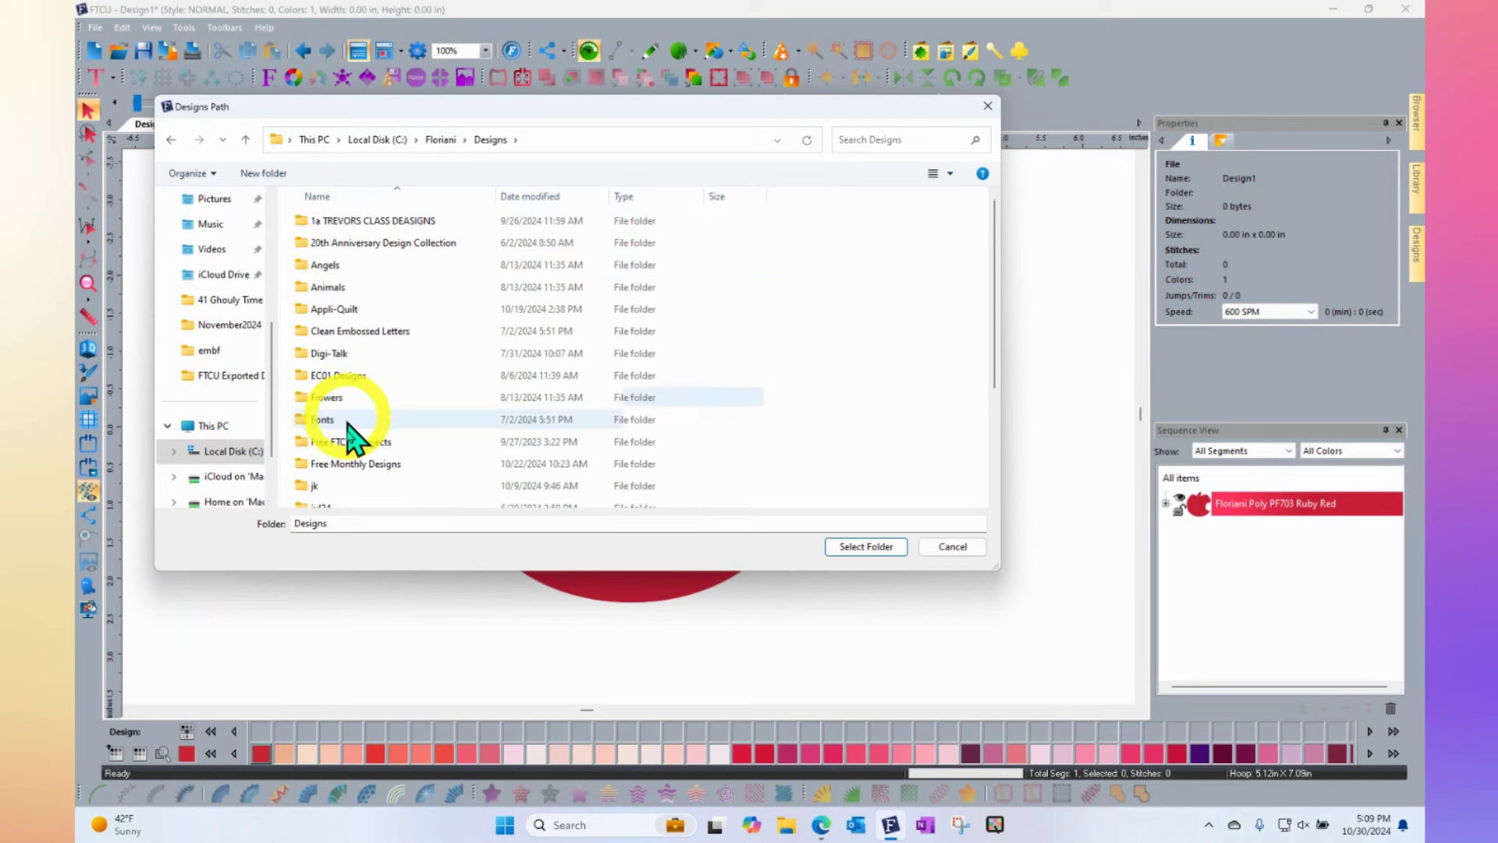
left_click(867, 548)
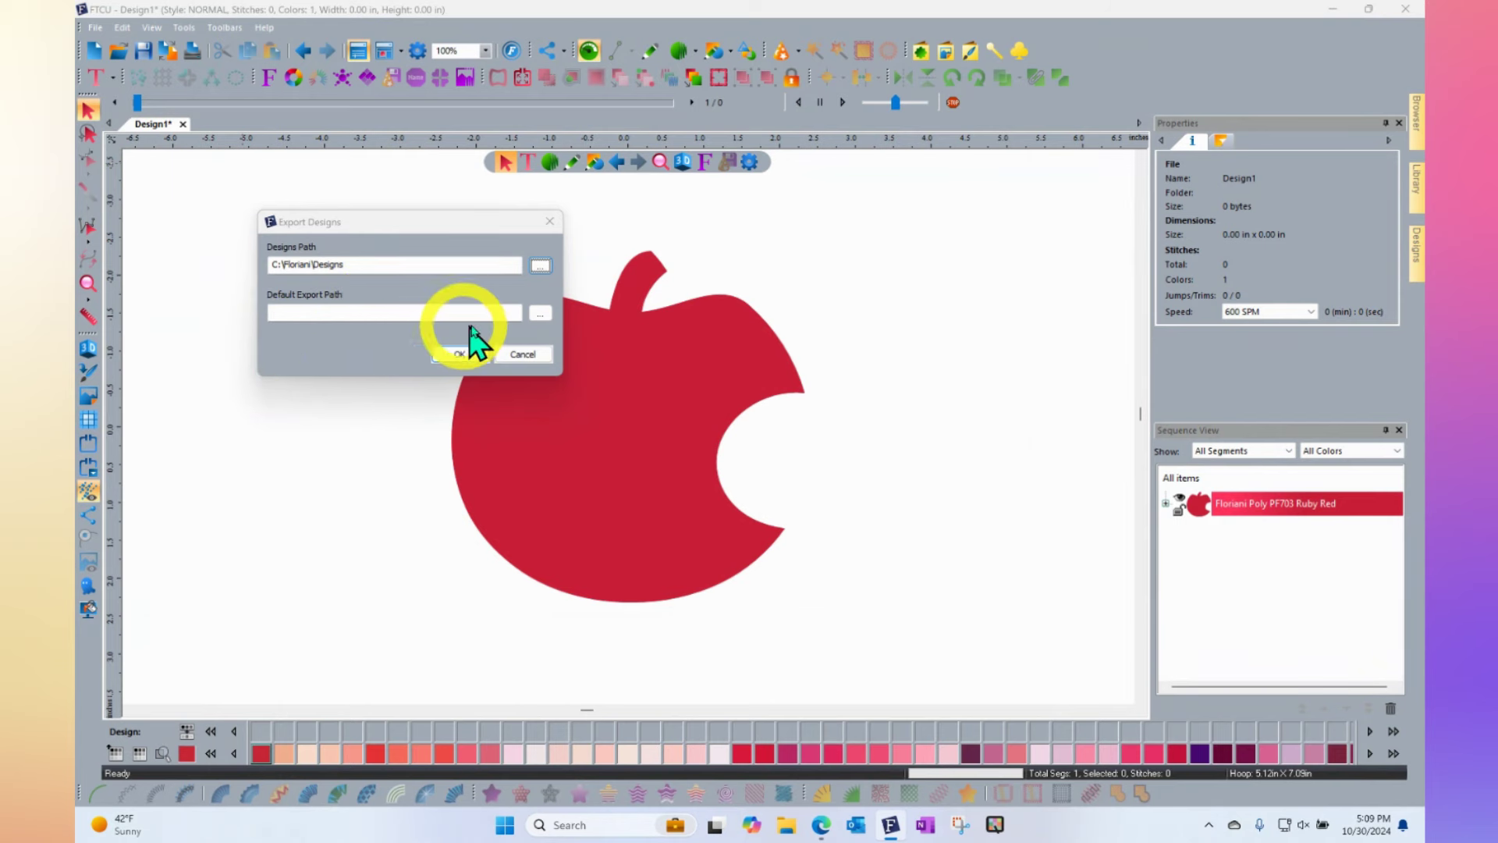
Set the default export path to C:\Floriani and dismiss the design export without running it
left_click(540, 314)
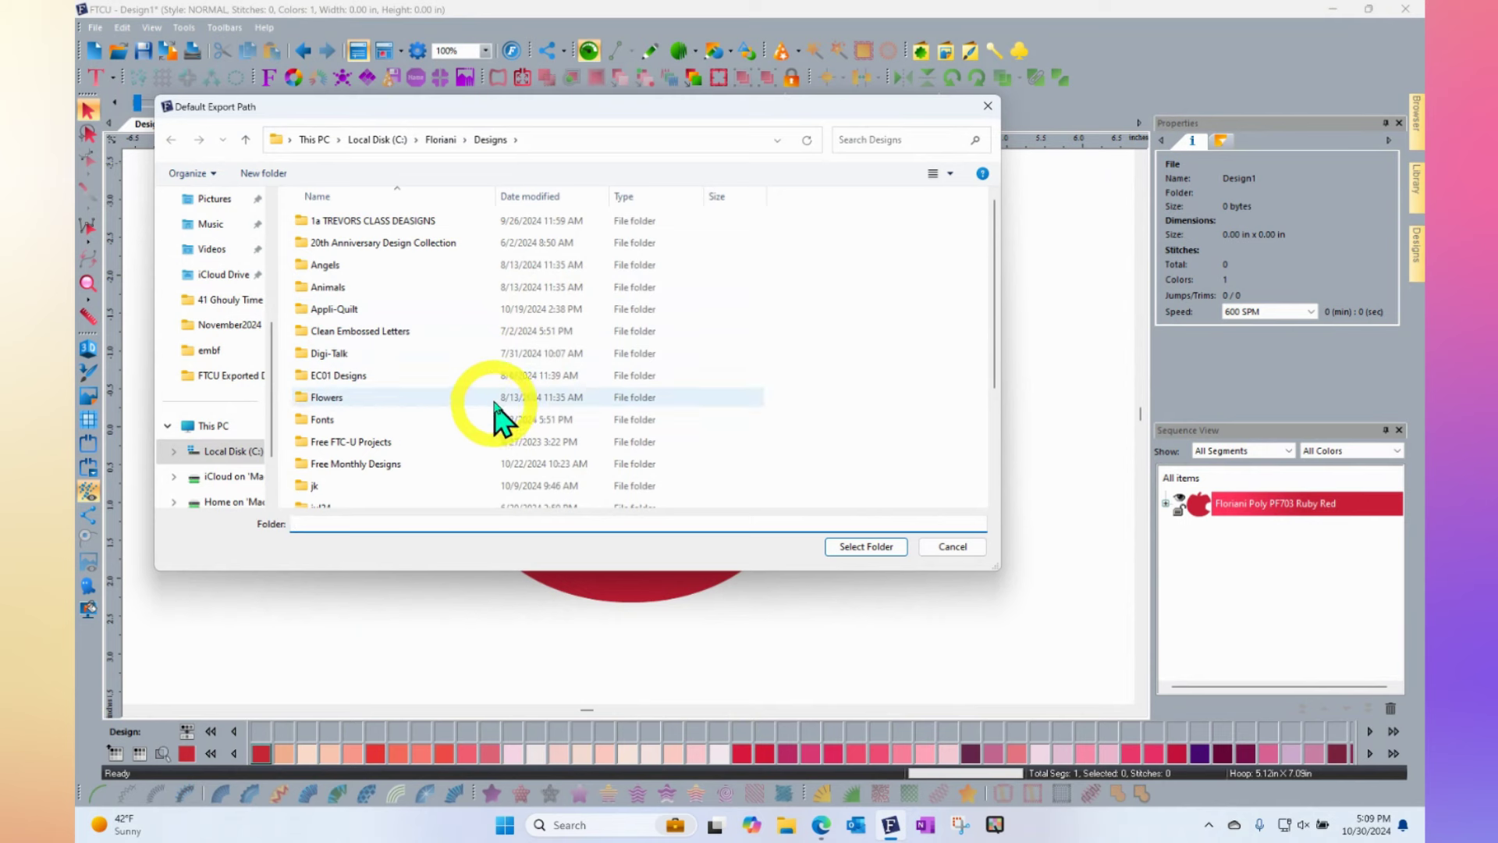
left_click(441, 142)
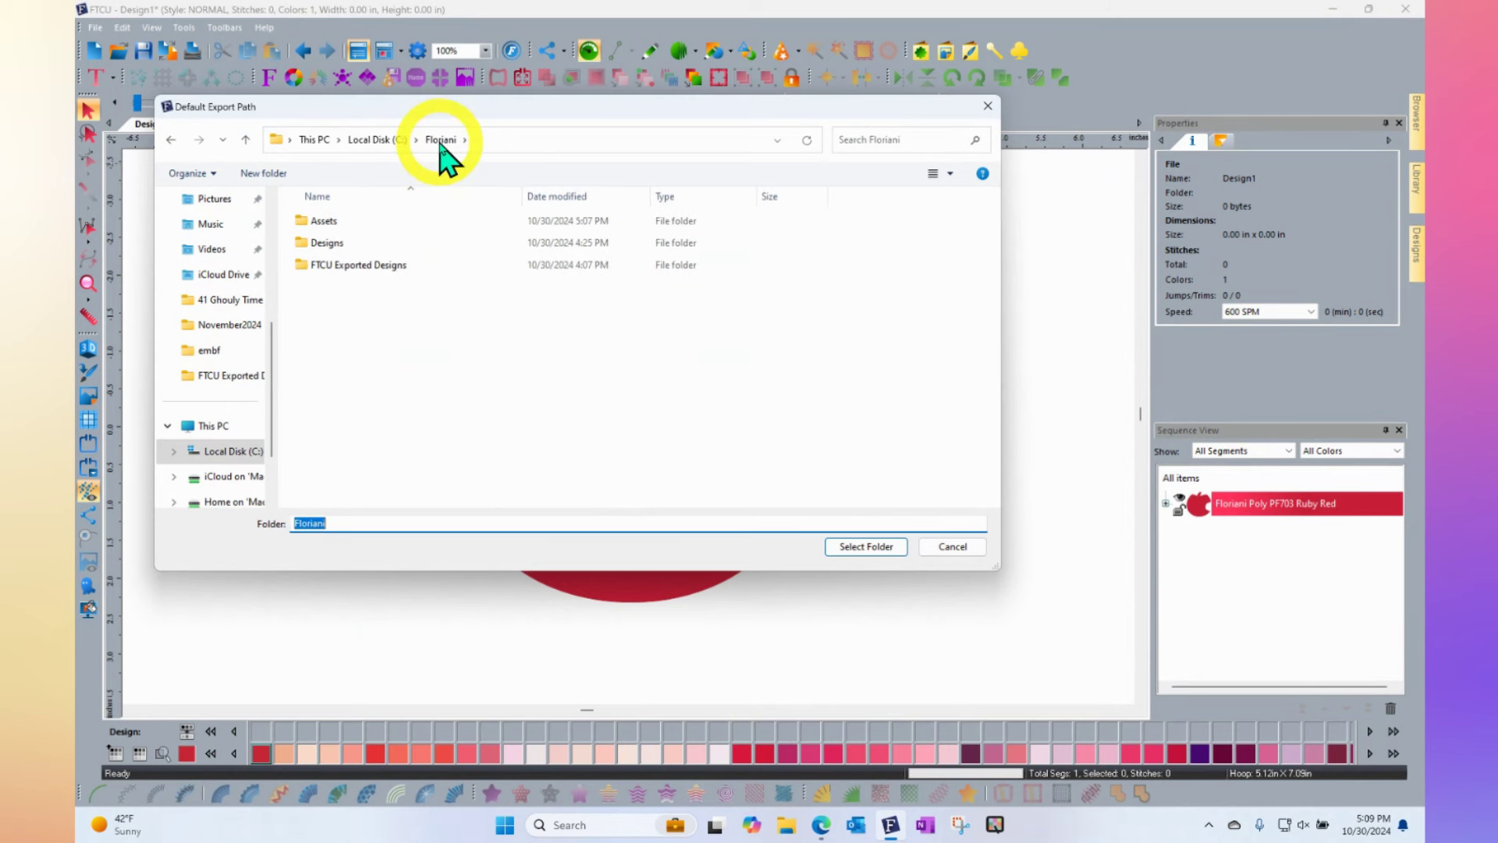
left_click(880, 550)
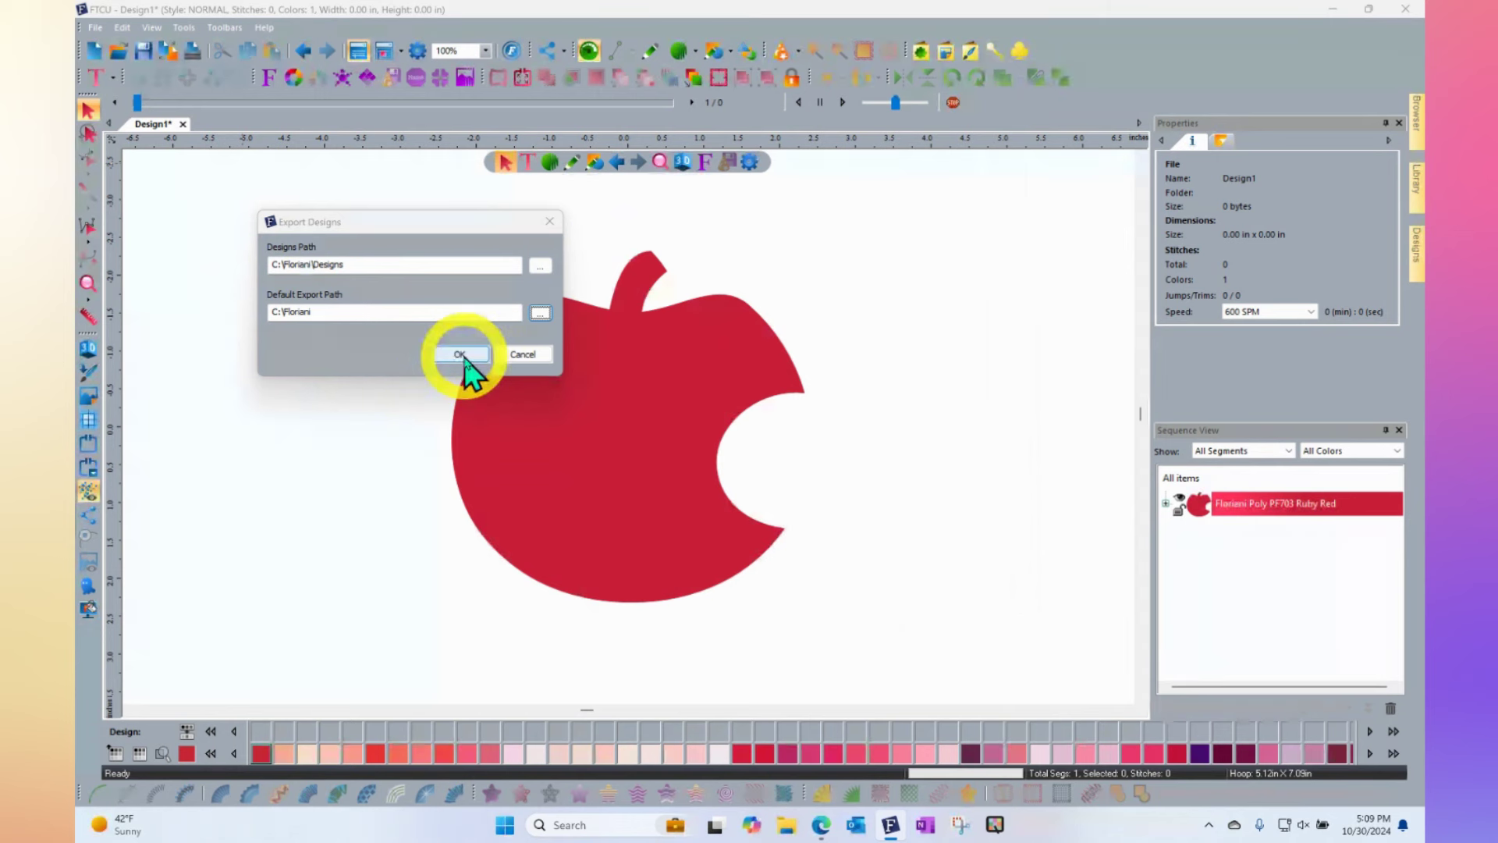
left_click(540, 355)
left_click(1416, 183)
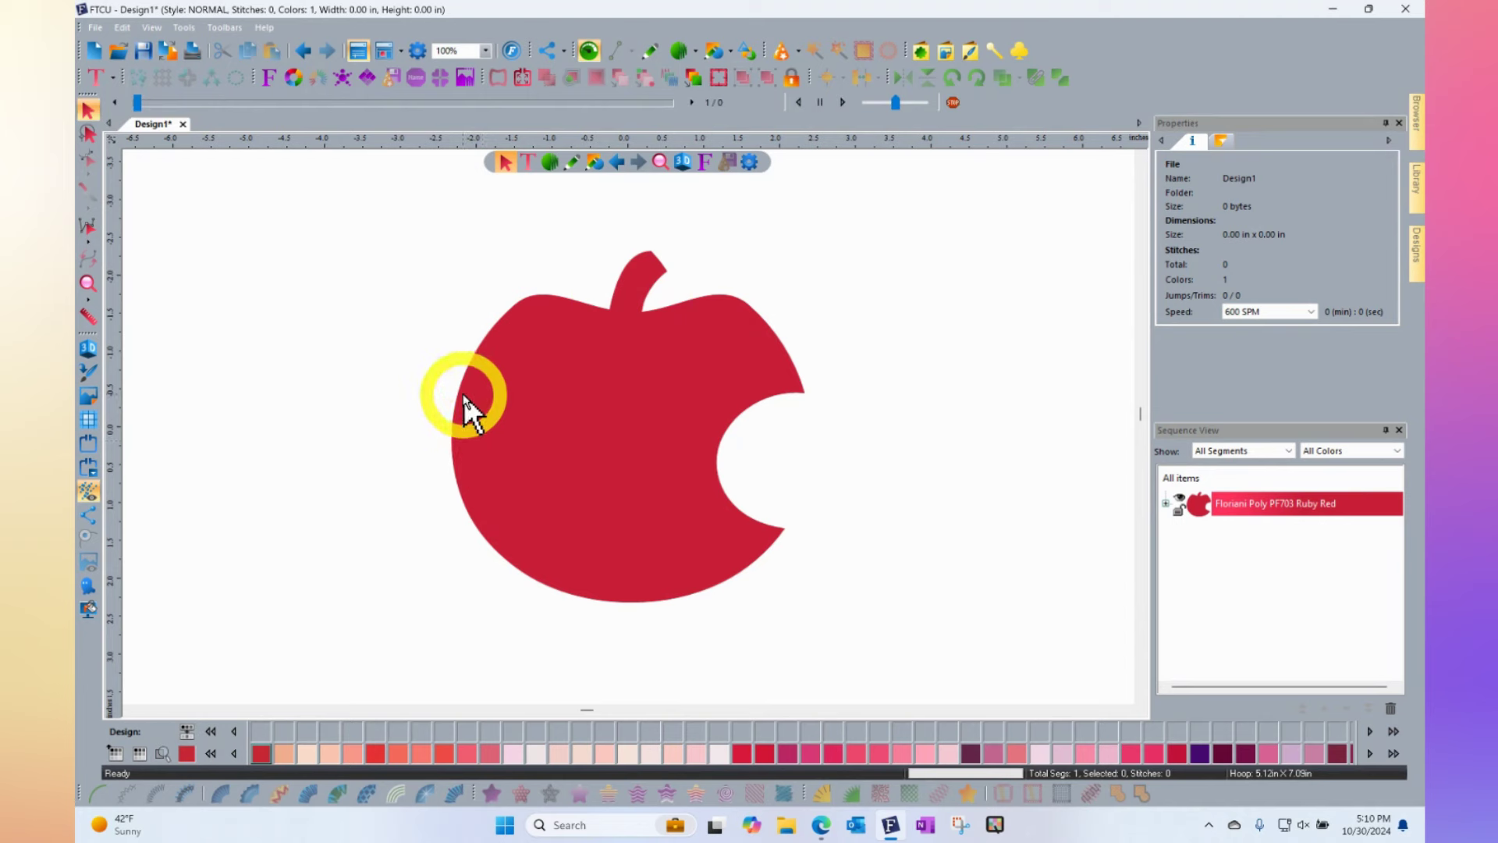
Open the License Activator, move its window aside, select Rainbow from the product list, and close it
left_click(264, 28)
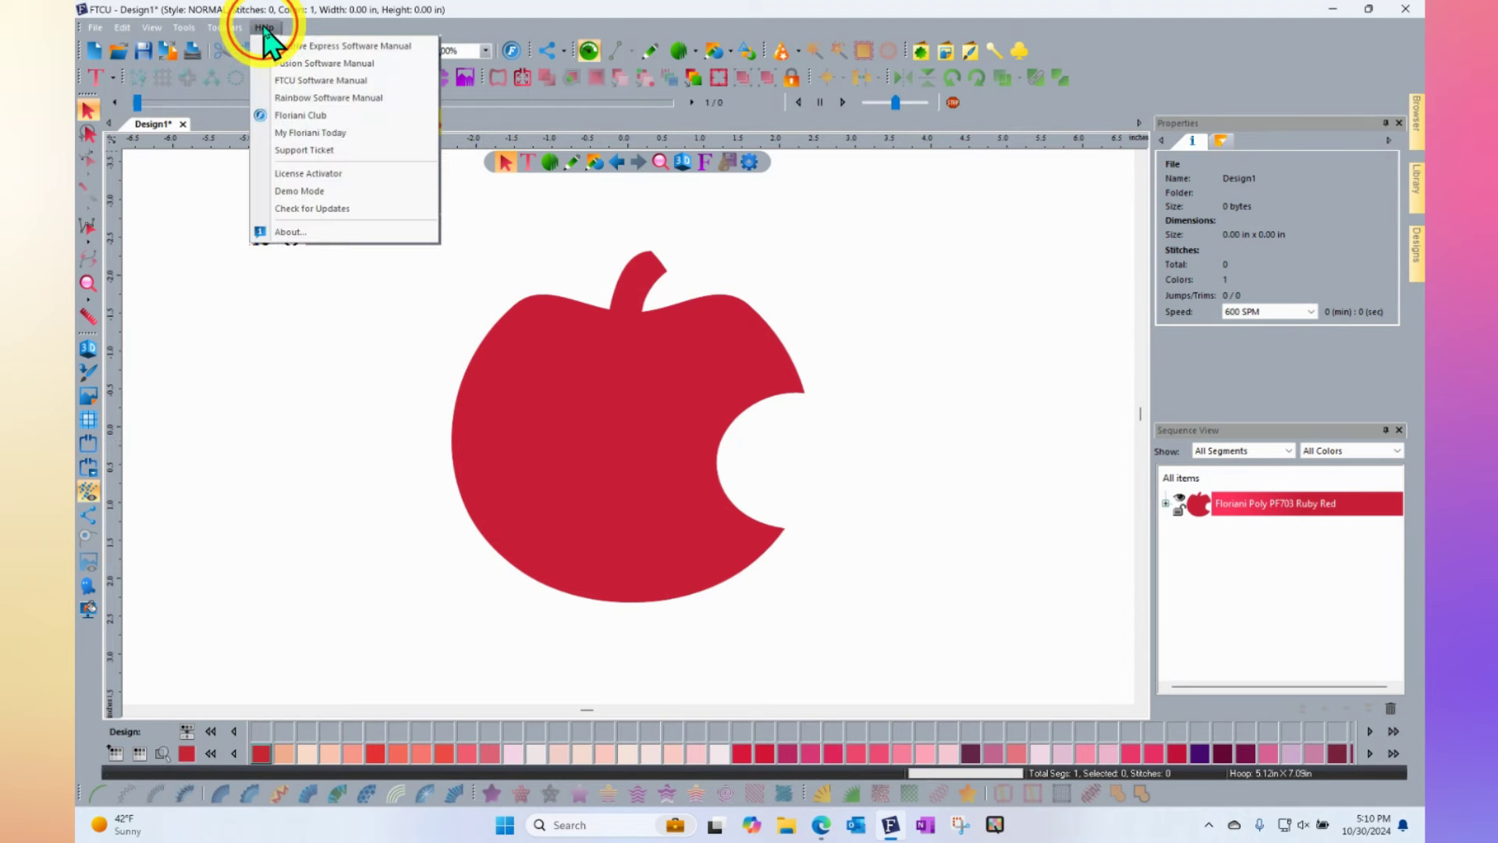
left_click(336, 177)
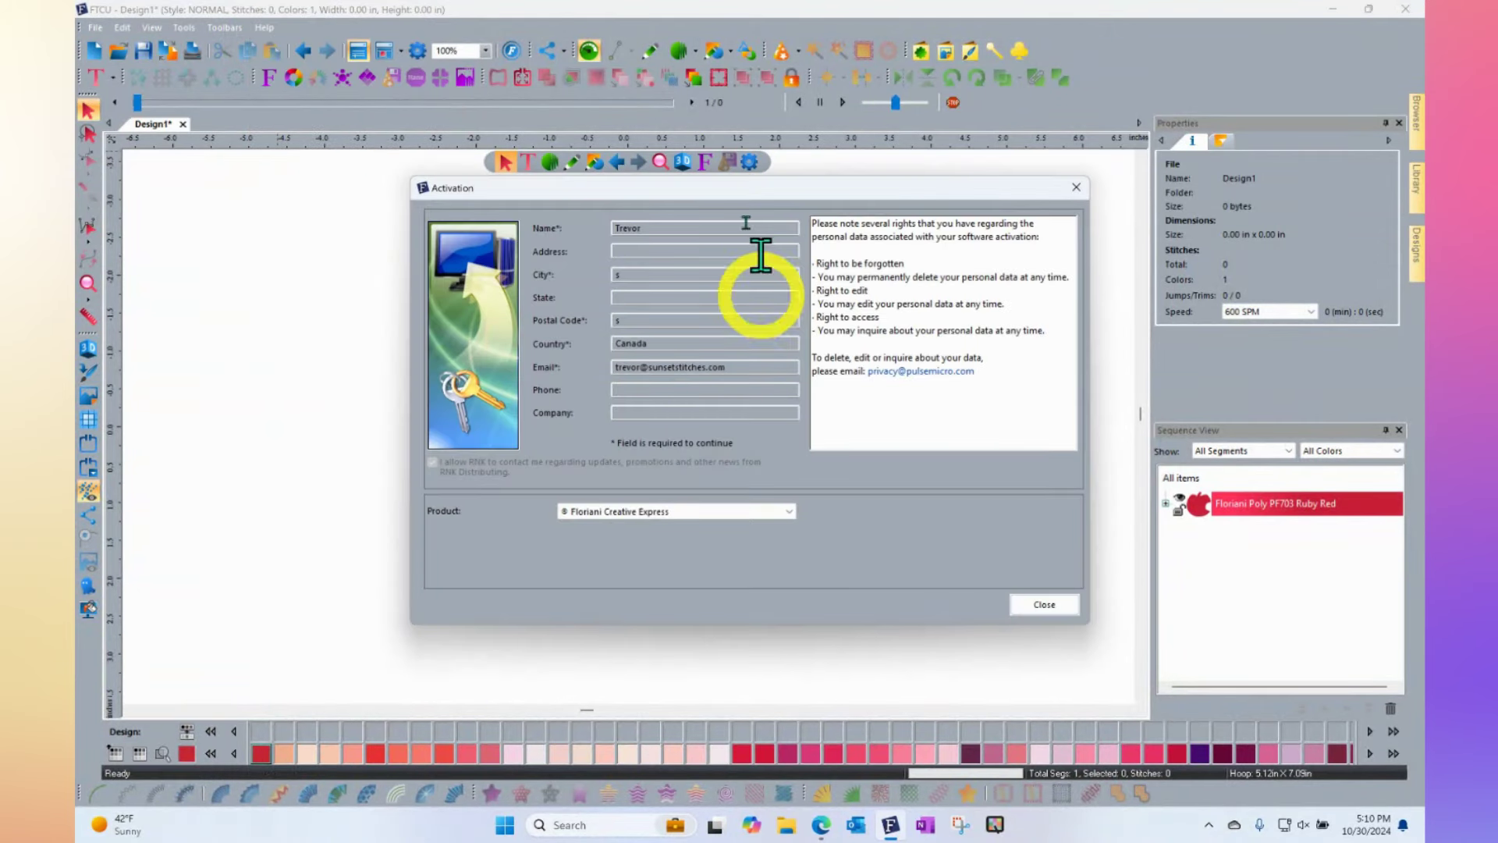
left_click_drag(693, 191, 480, 148)
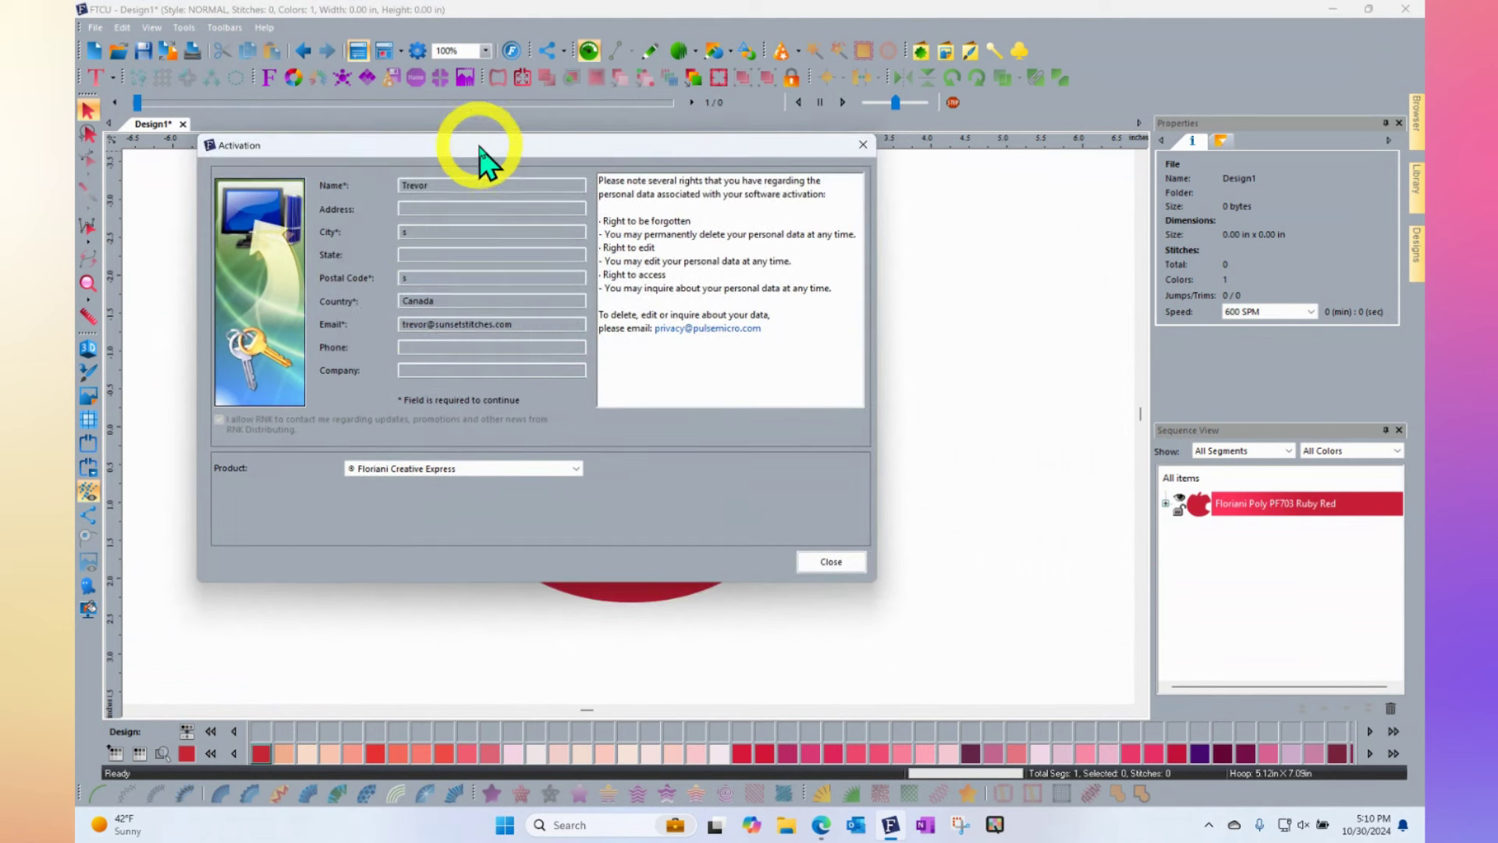
left_click(479, 472)
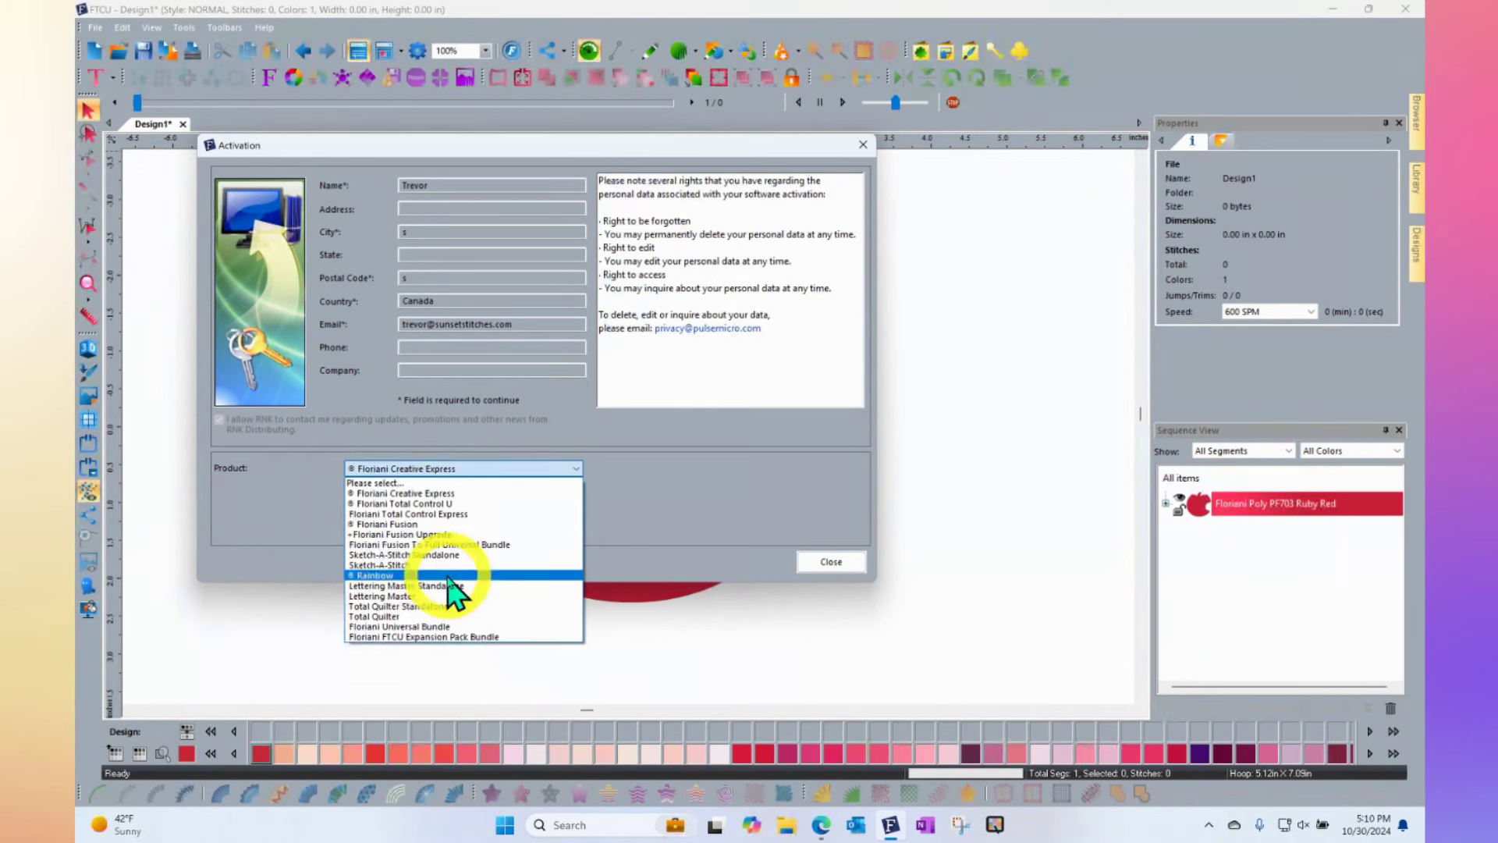
left_click(383, 577)
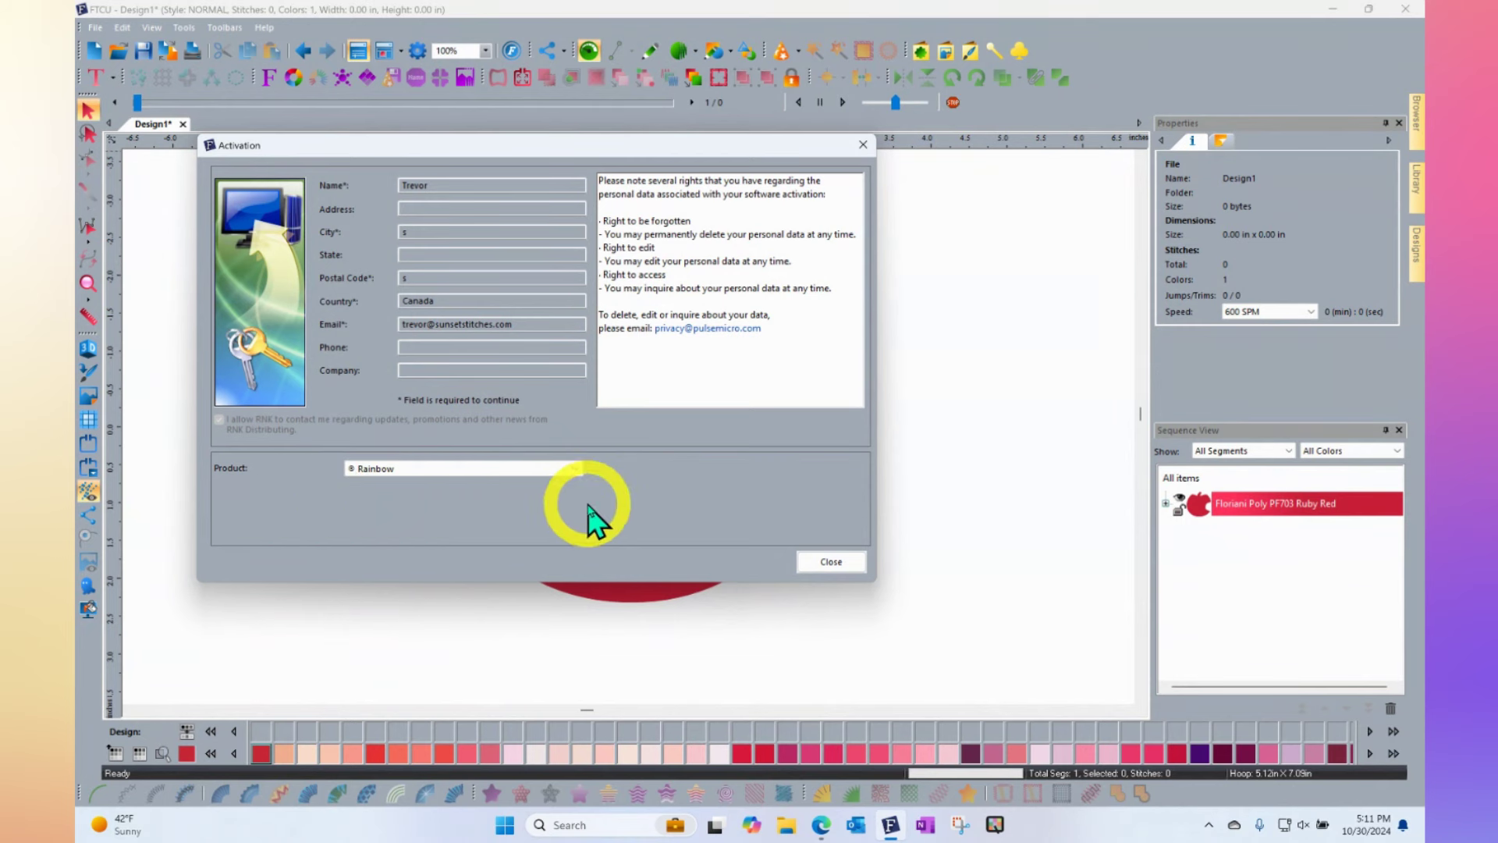
left_click(831, 561)
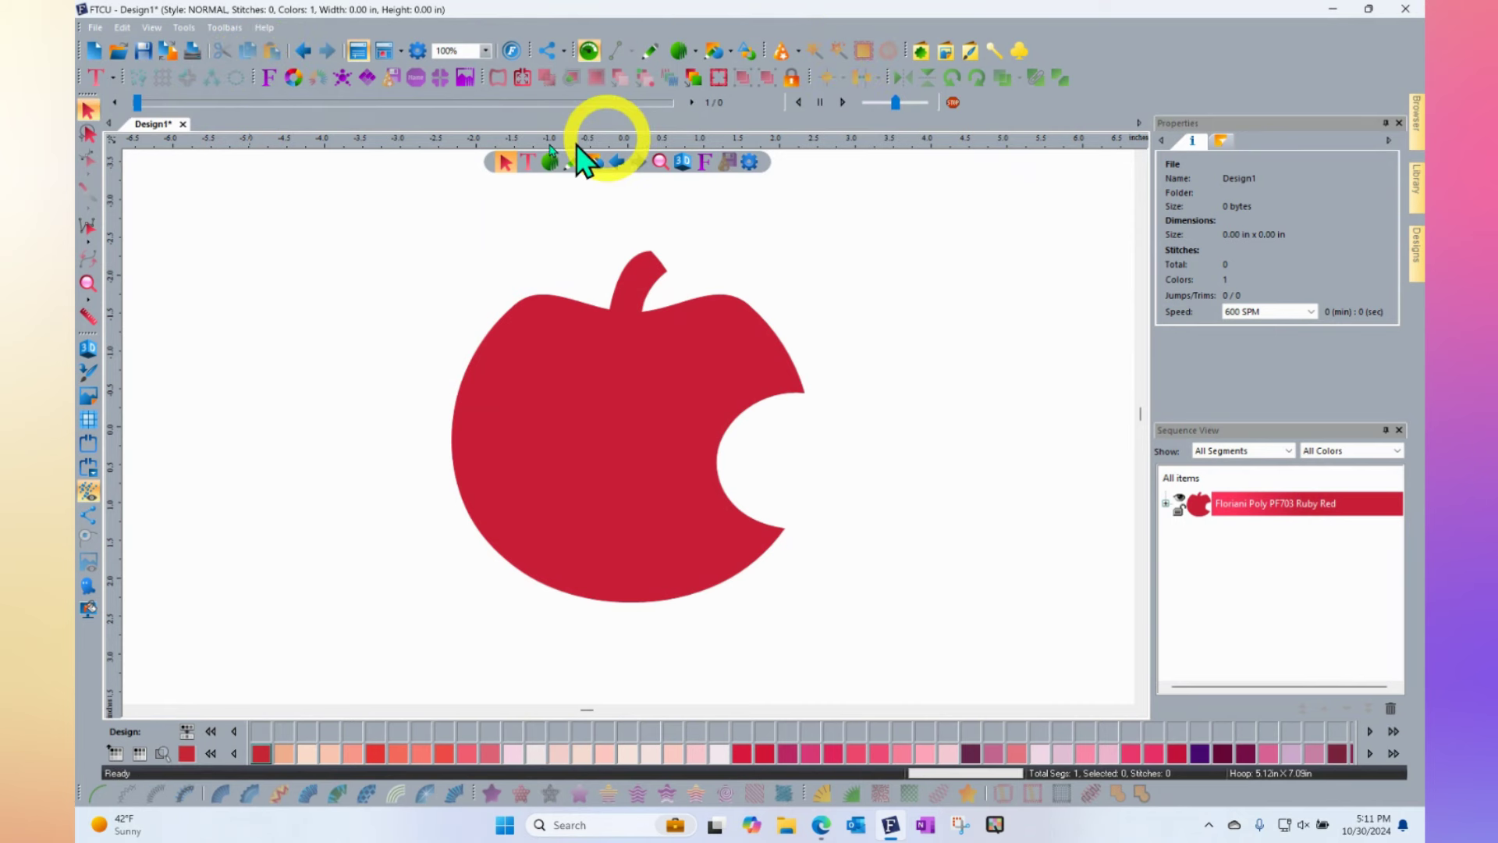
Reopen the License Activator to check which products are marked as activated, and close it
left_click(265, 28)
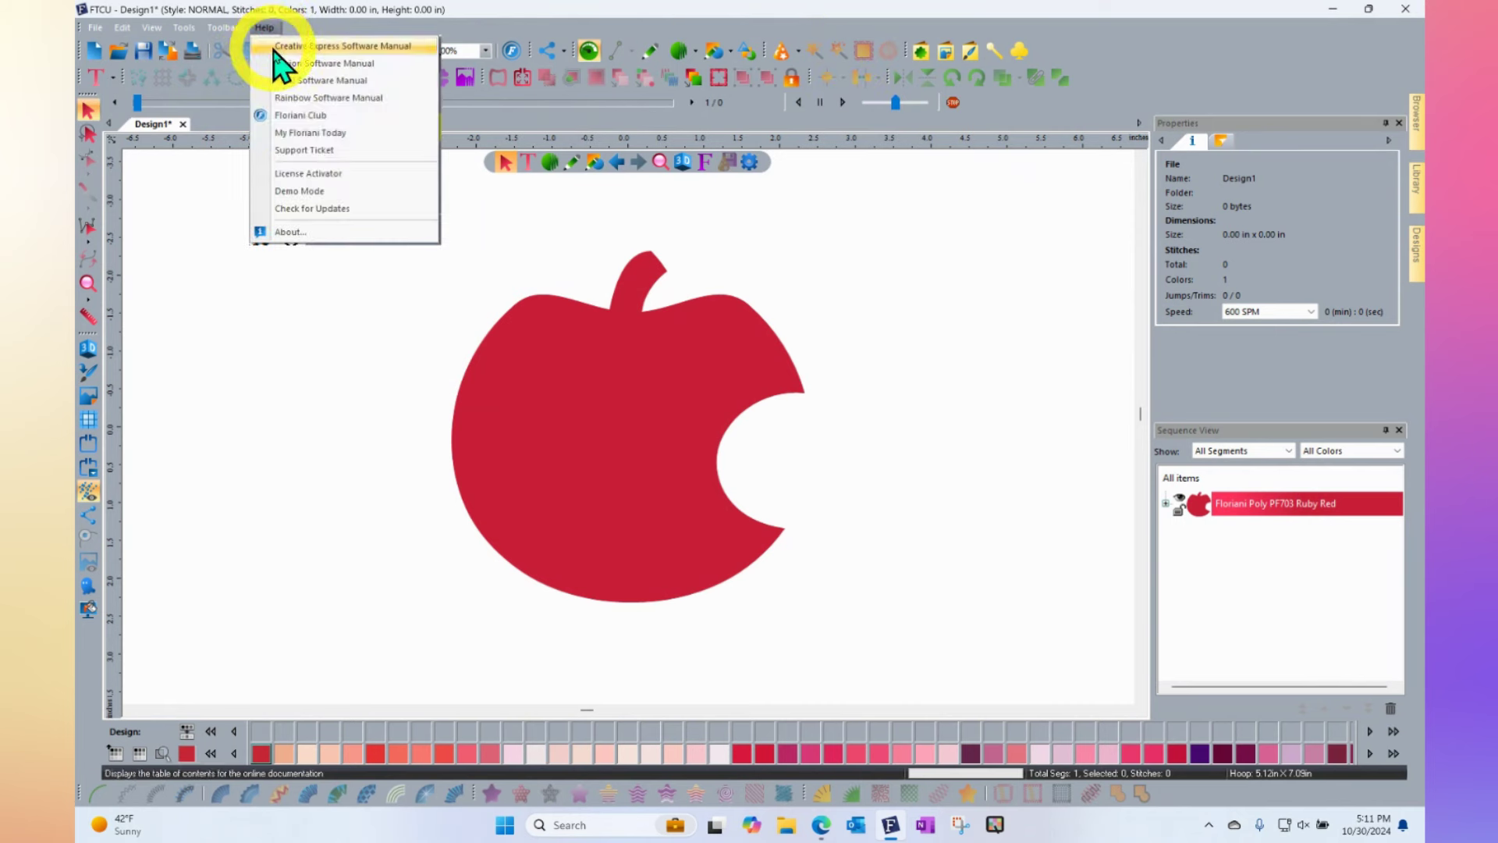
left_click(308, 173)
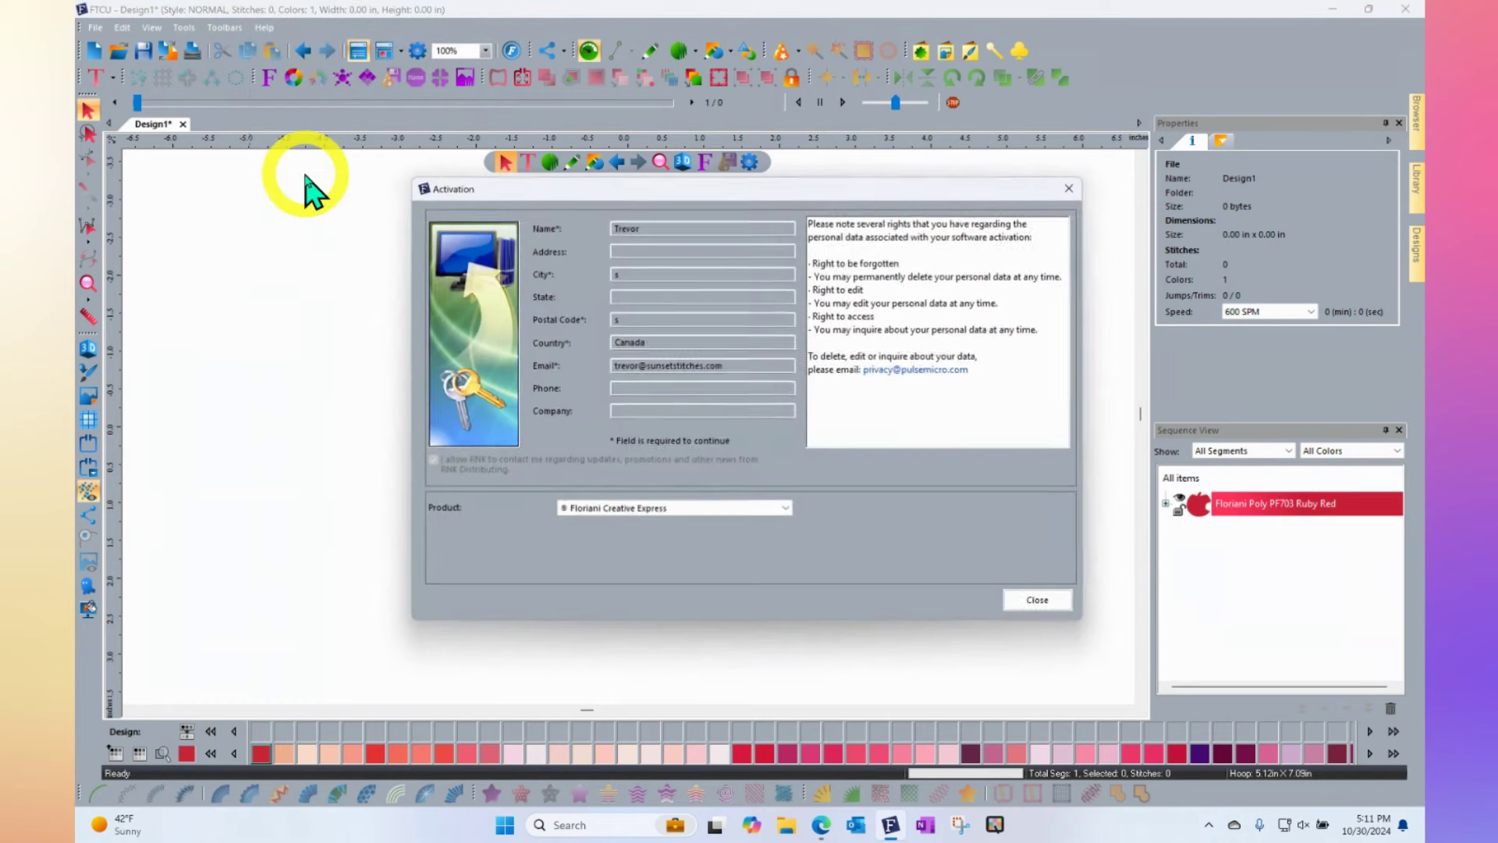
left_click(624, 517)
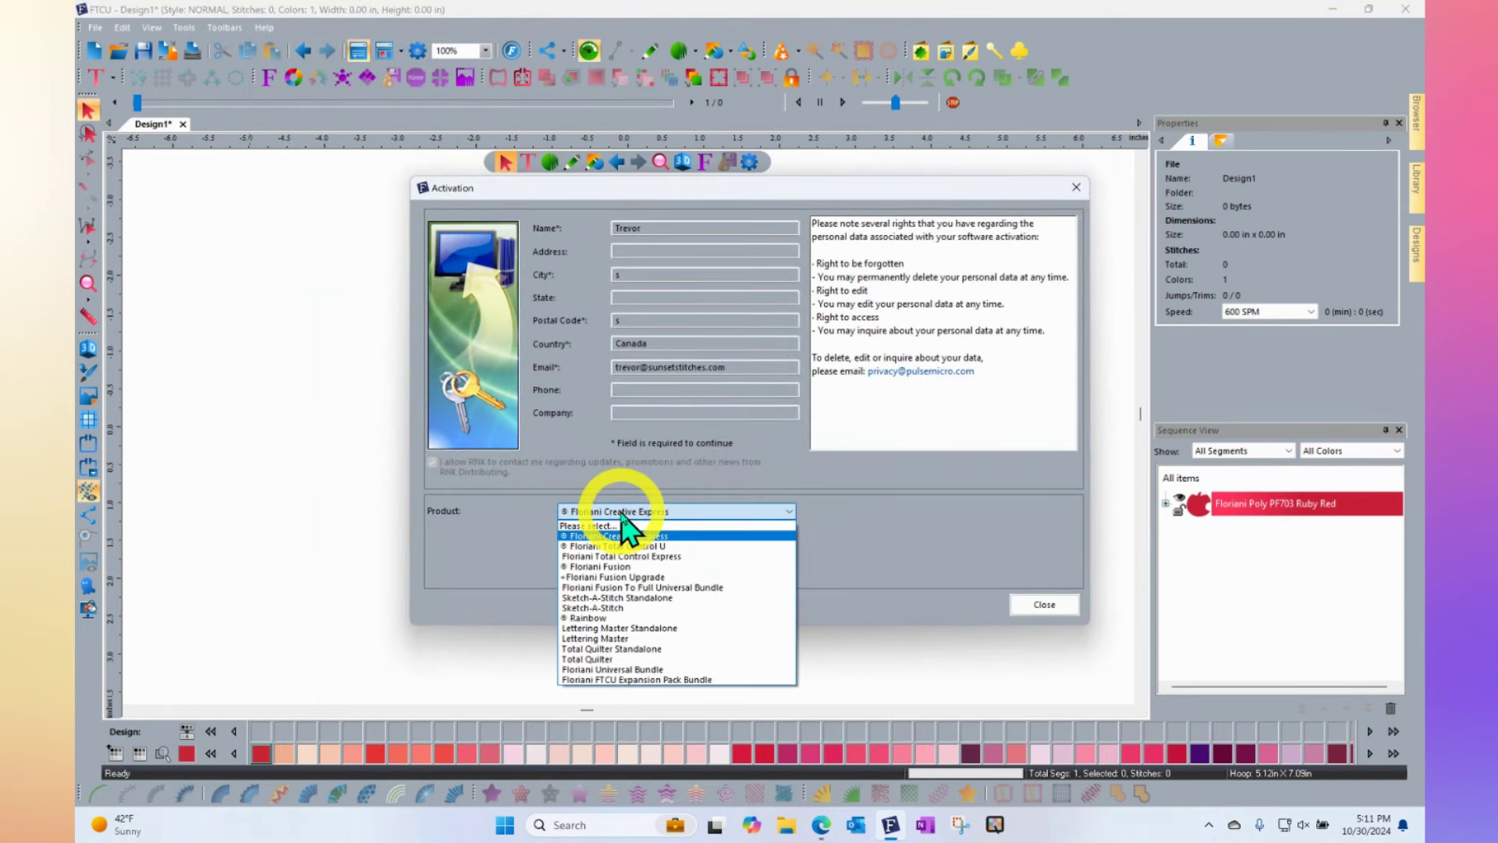
left_click(928, 554)
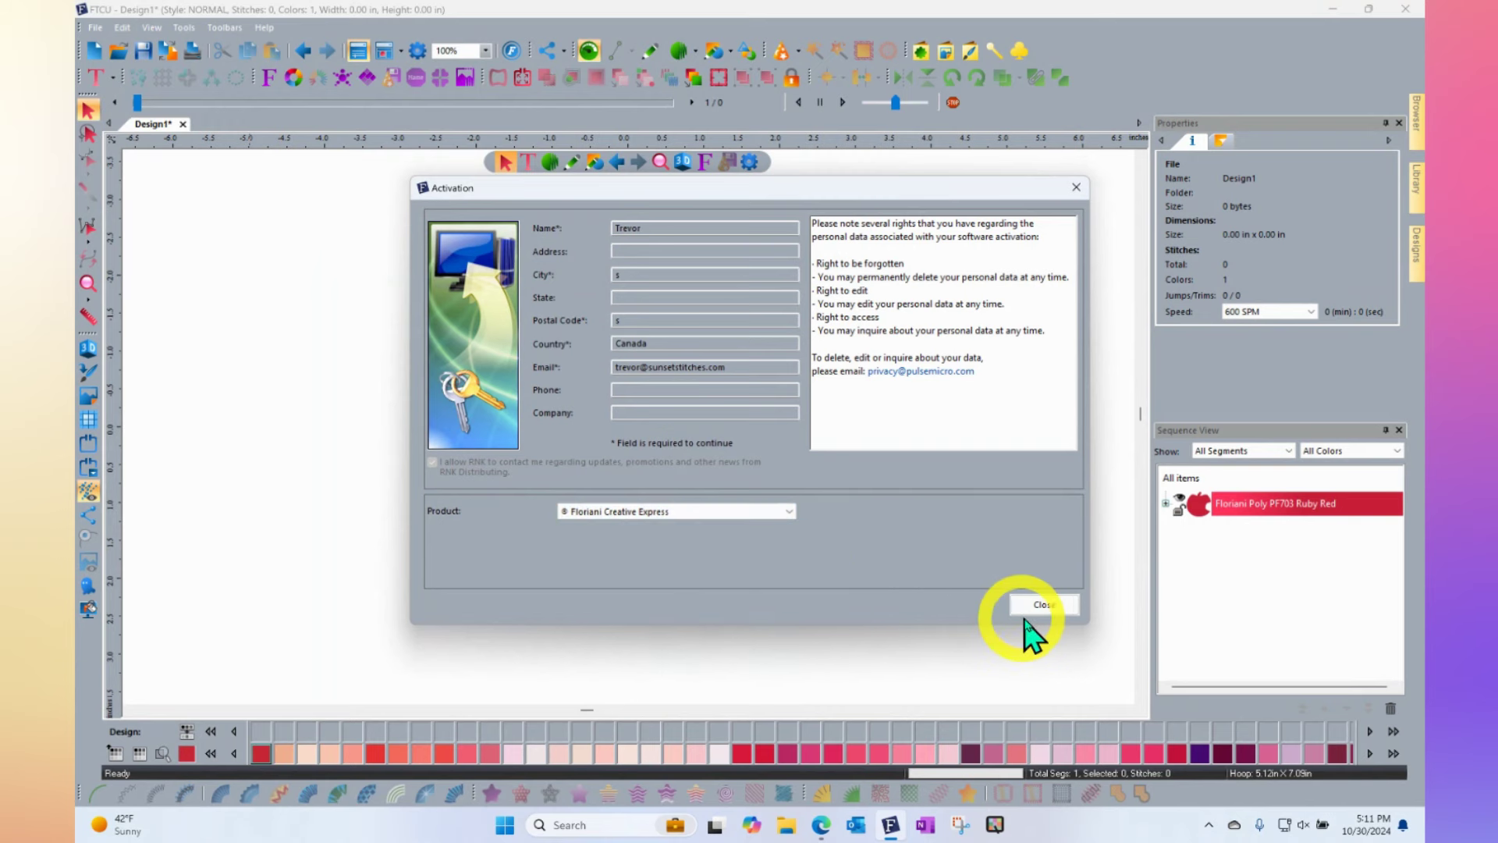
left_click(1049, 607)
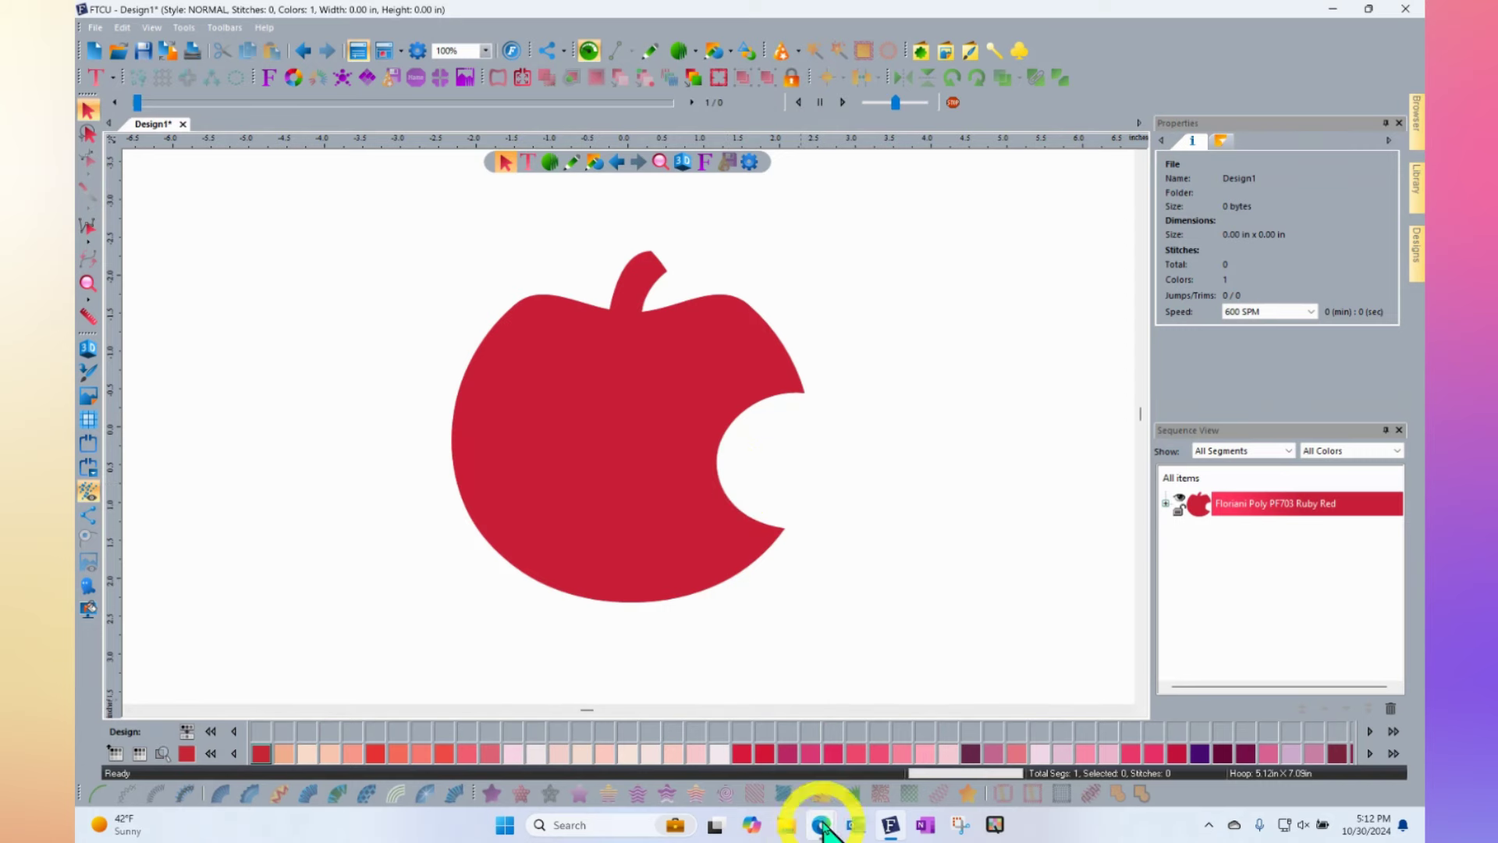
Switch to the RNK Software Club page in the browser and review the fields of the Software Support Ticket form
mouse_move(821, 823)
left_click(772, 757)
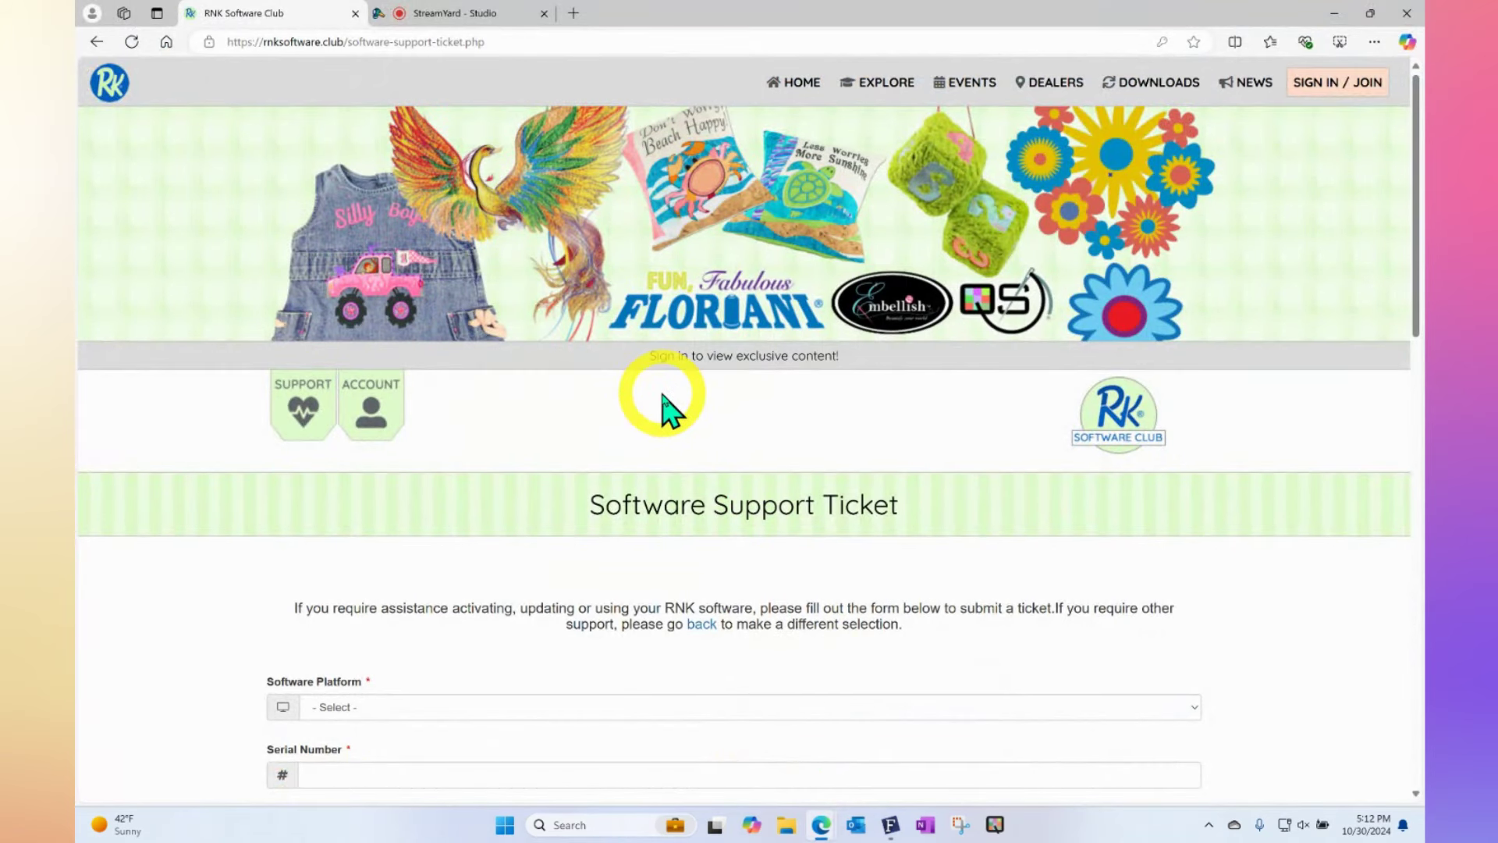
scroll(664, 399, "down", 5)
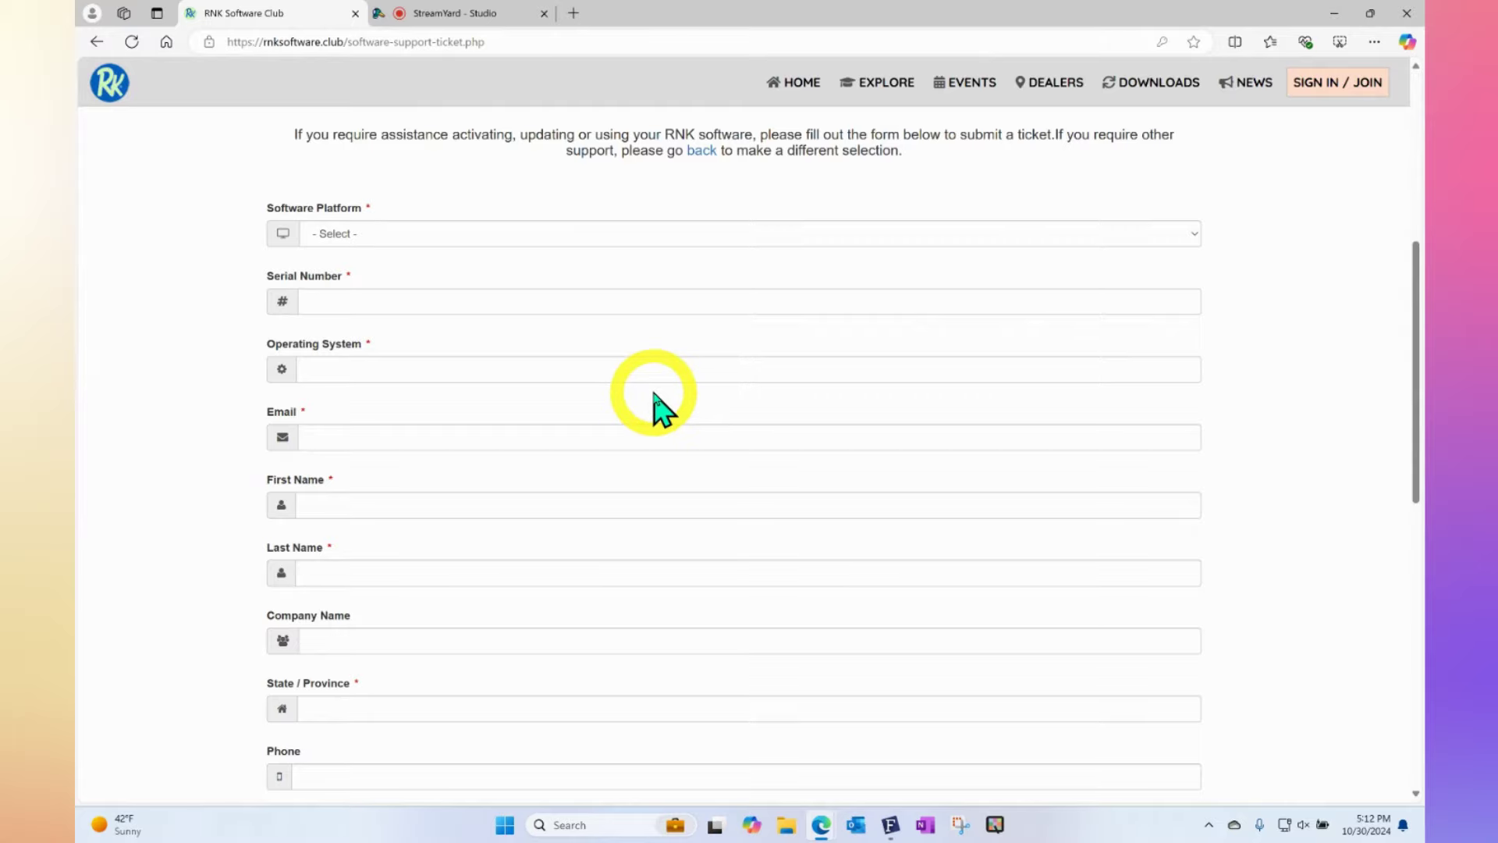
scroll(654, 395, "down", 4)
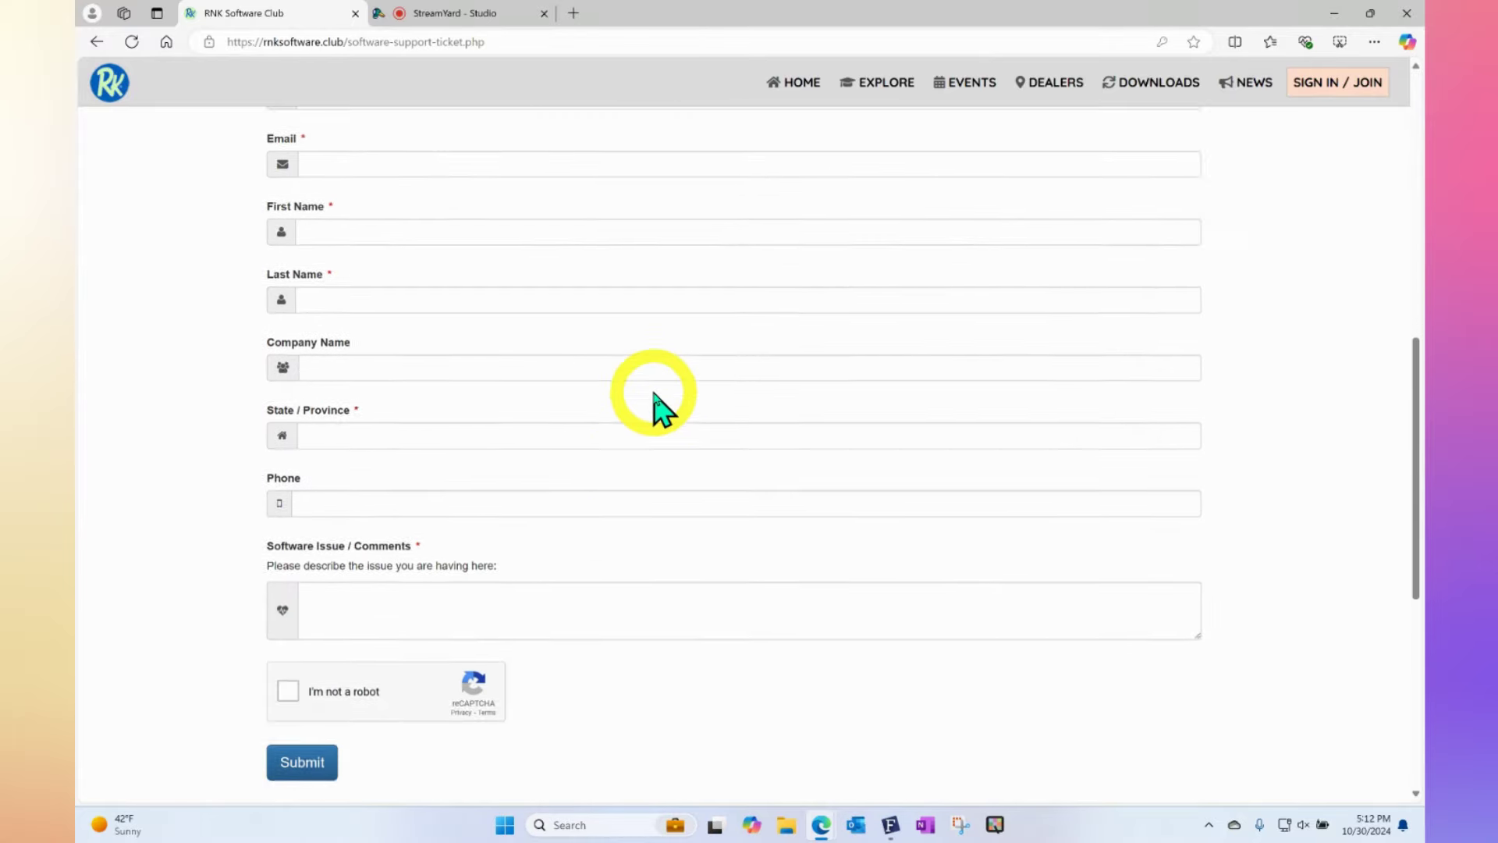
scroll(654, 395, "up", 10)
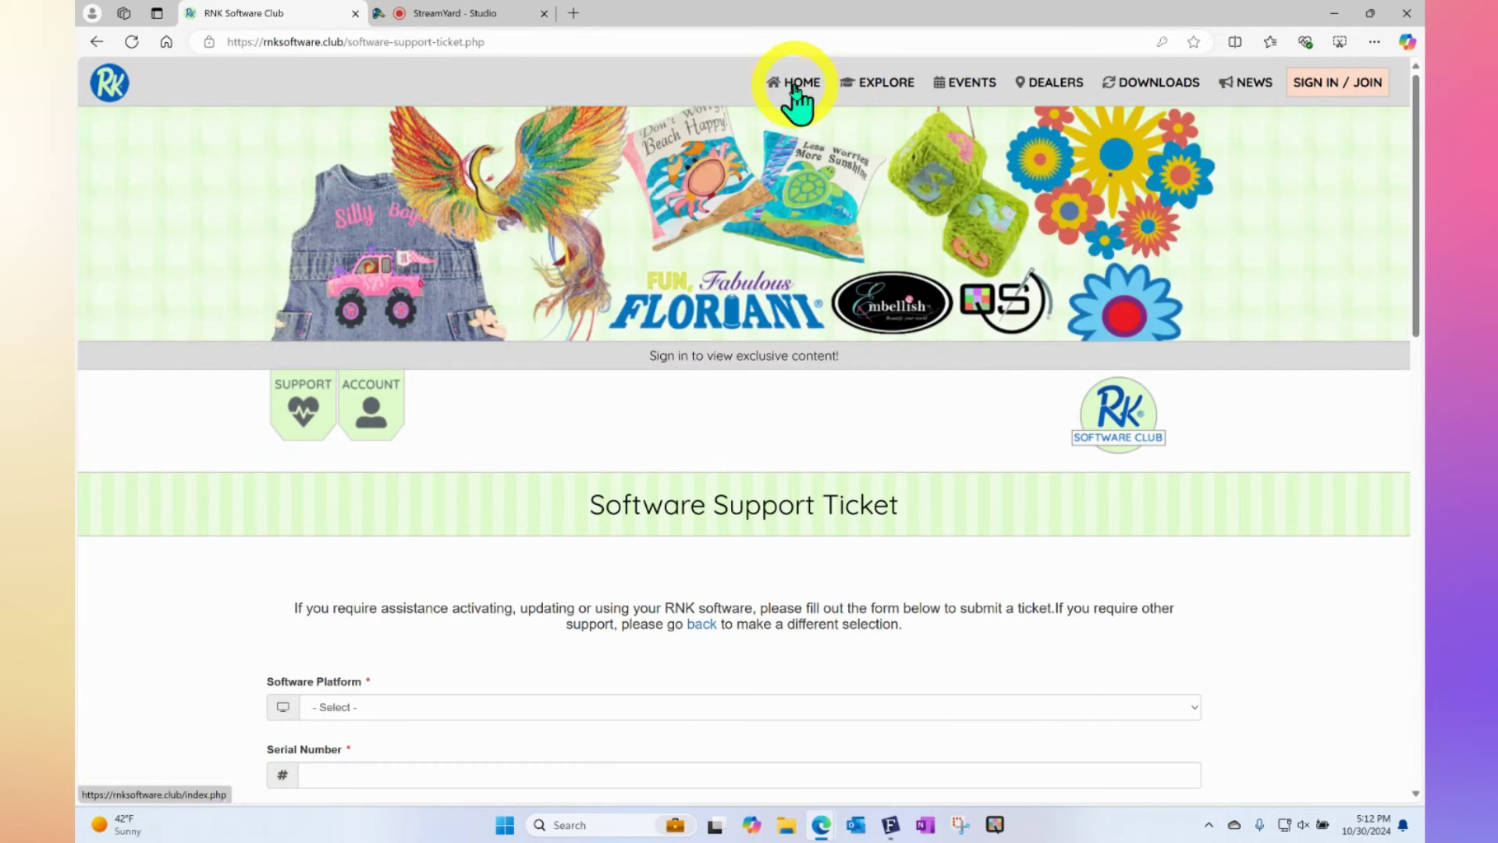
Open the RNK Software Club Support page and view the kinds of support tickets offered
left_click(304, 420)
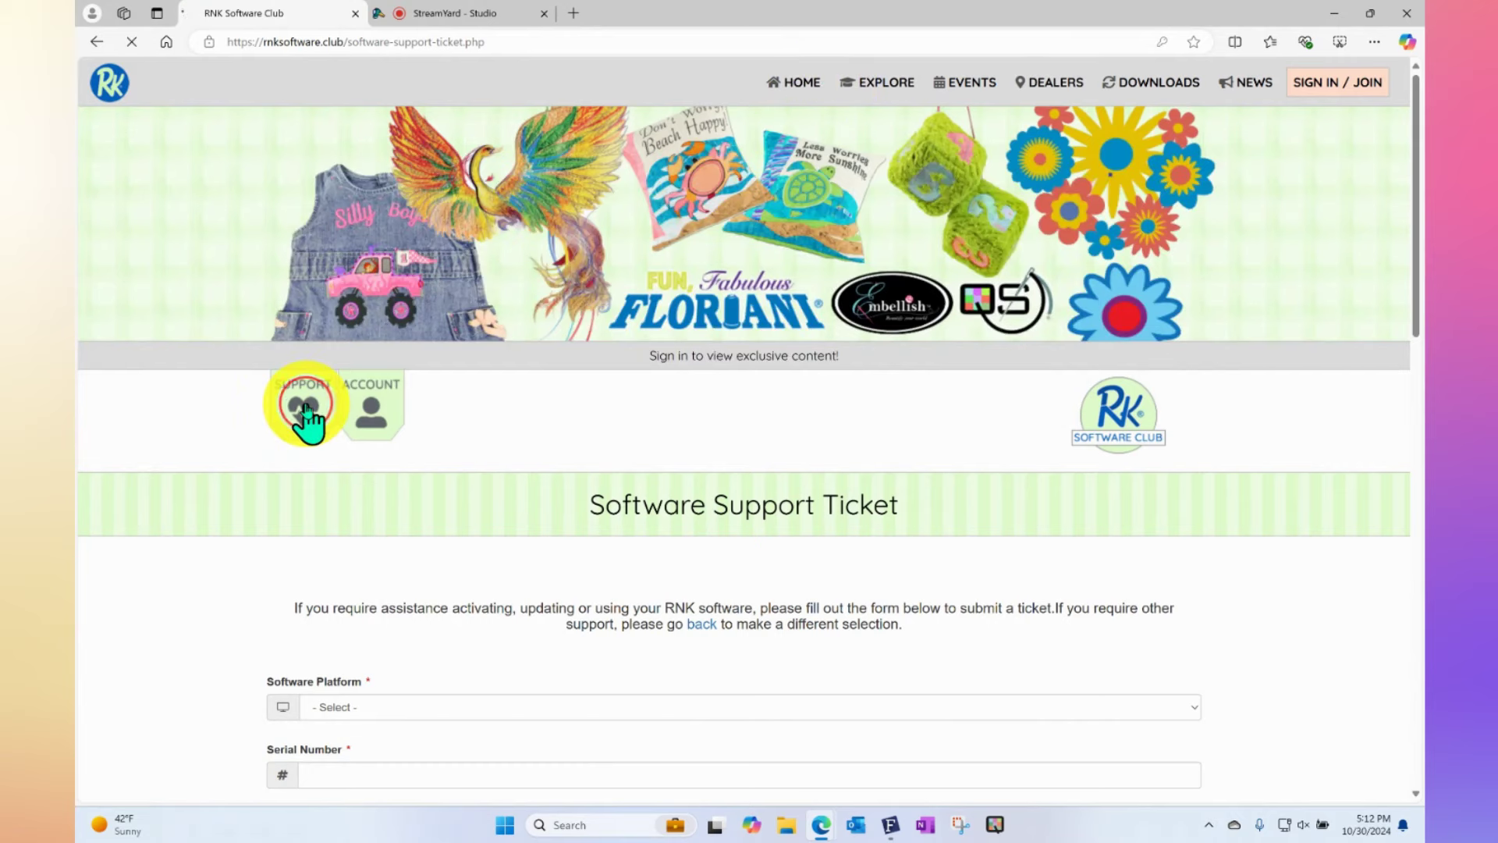
scroll(757, 324, "down", 3)
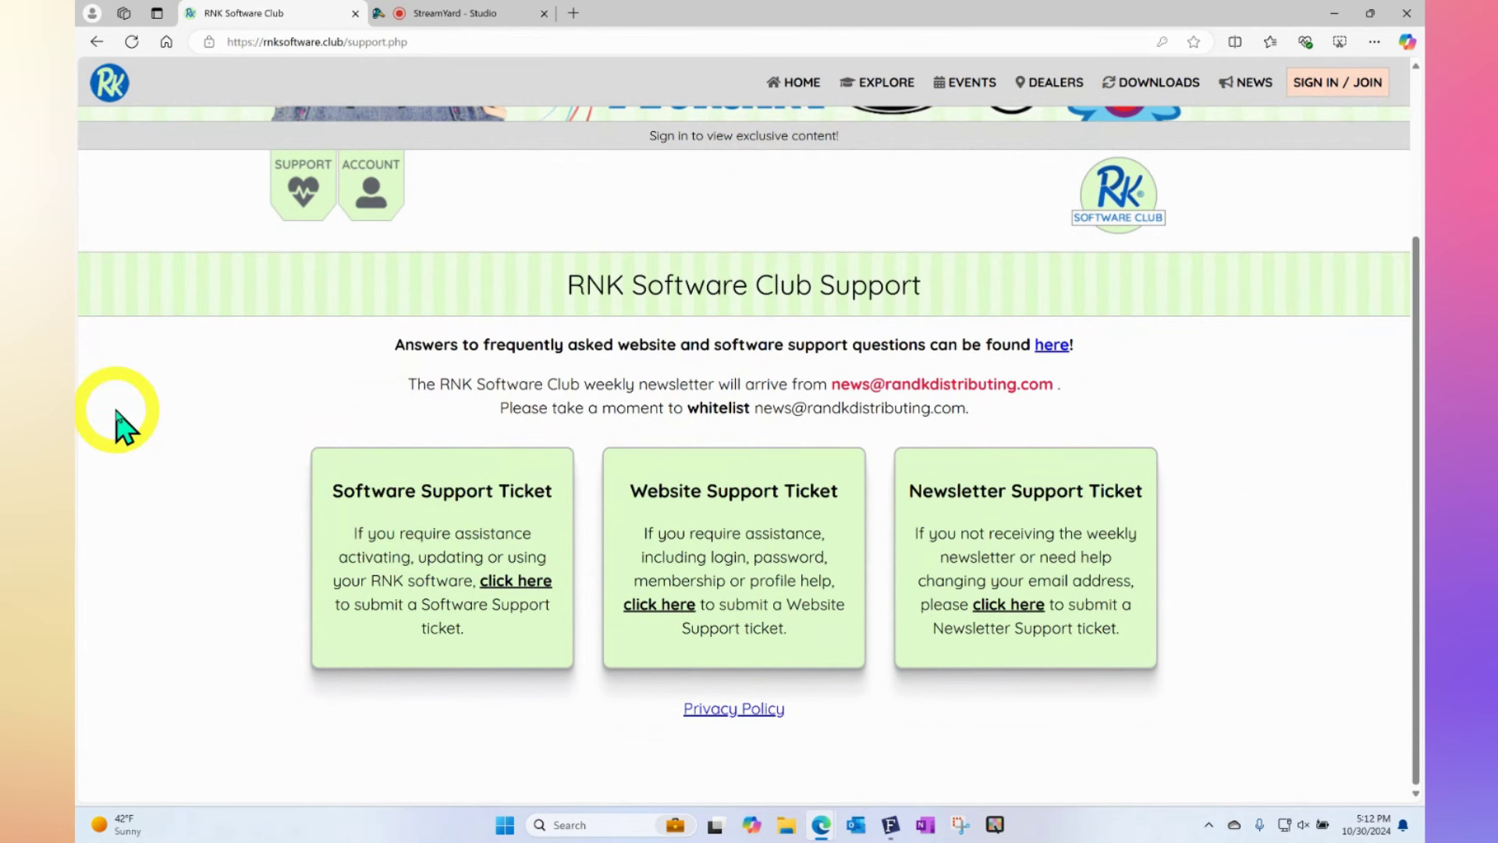
left_click(160, 433)
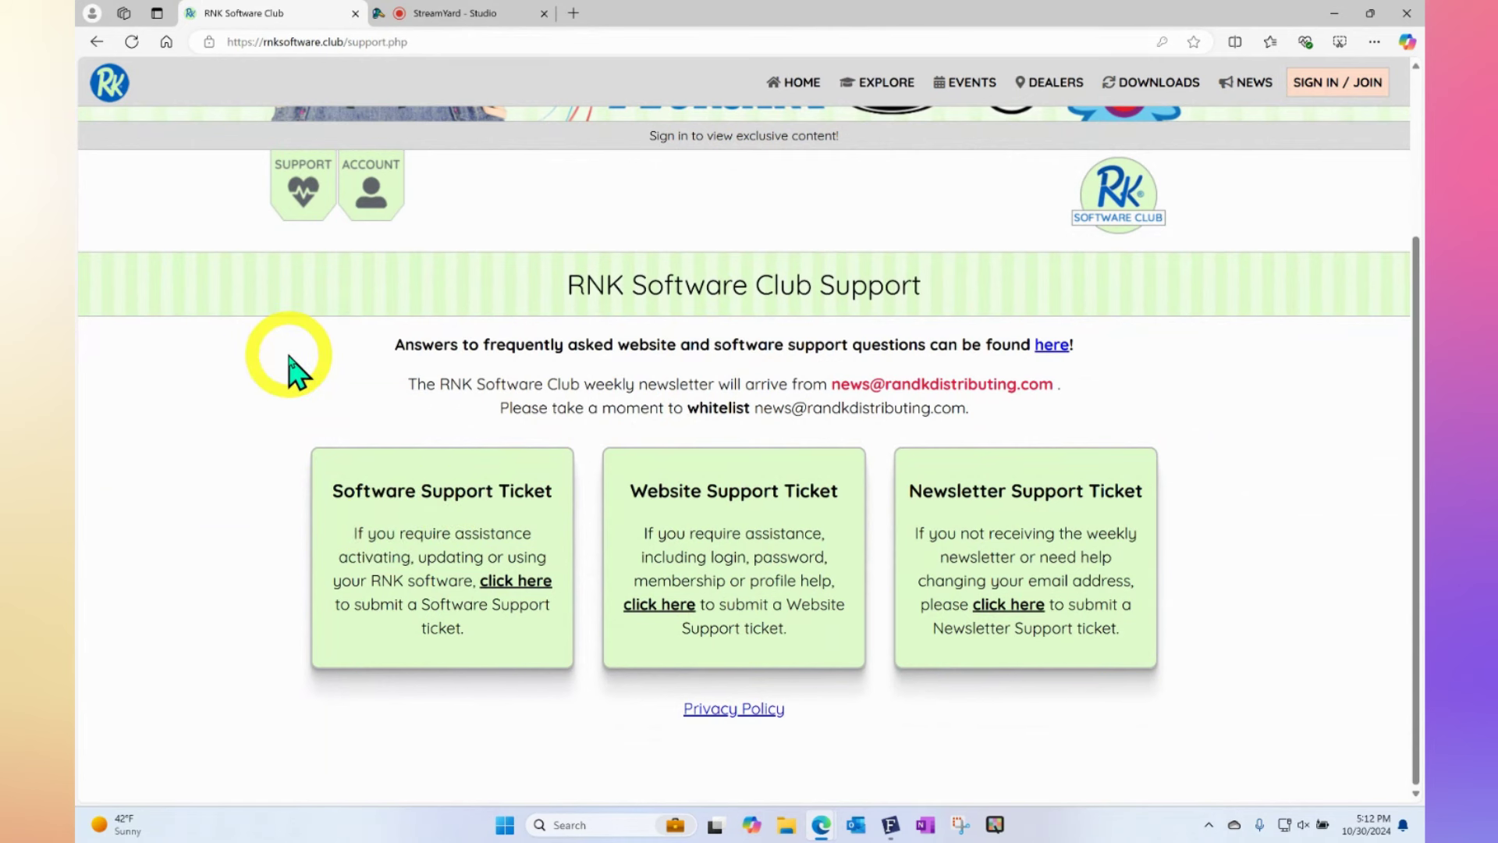